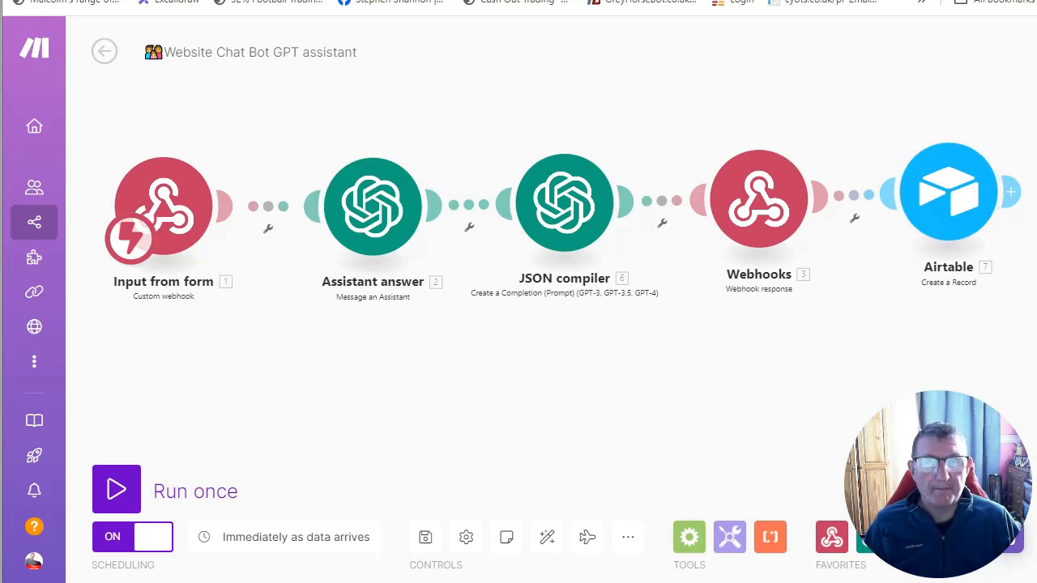
- Switch to the website chat test page, send the message "hello" through the chat widget, and close the widget
key(ctrl+Tab)
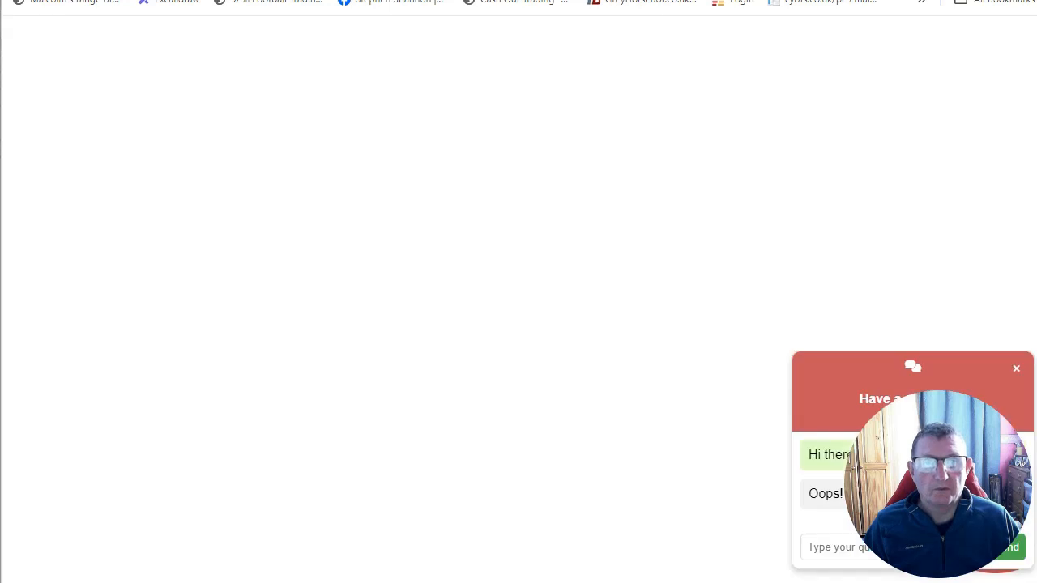
click(1016, 368)
drag(892, 439, 185, 415)
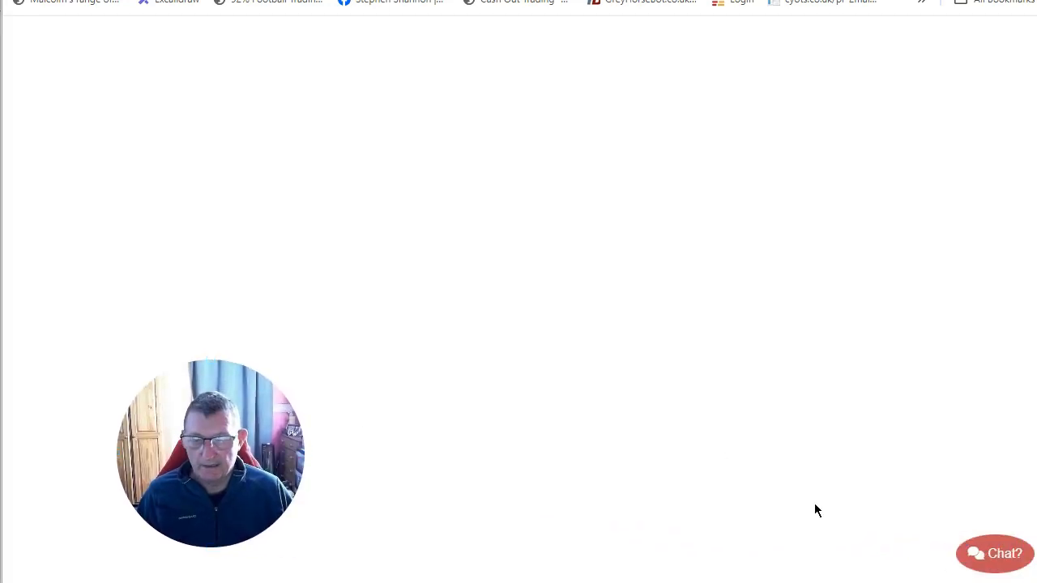
click(985, 554)
click(871, 547)
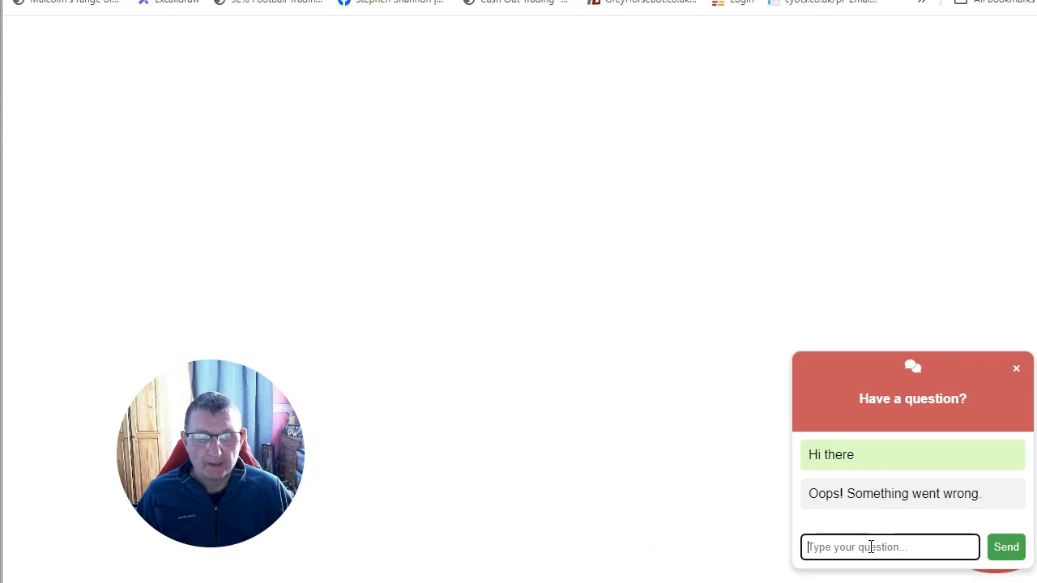
text(hello)
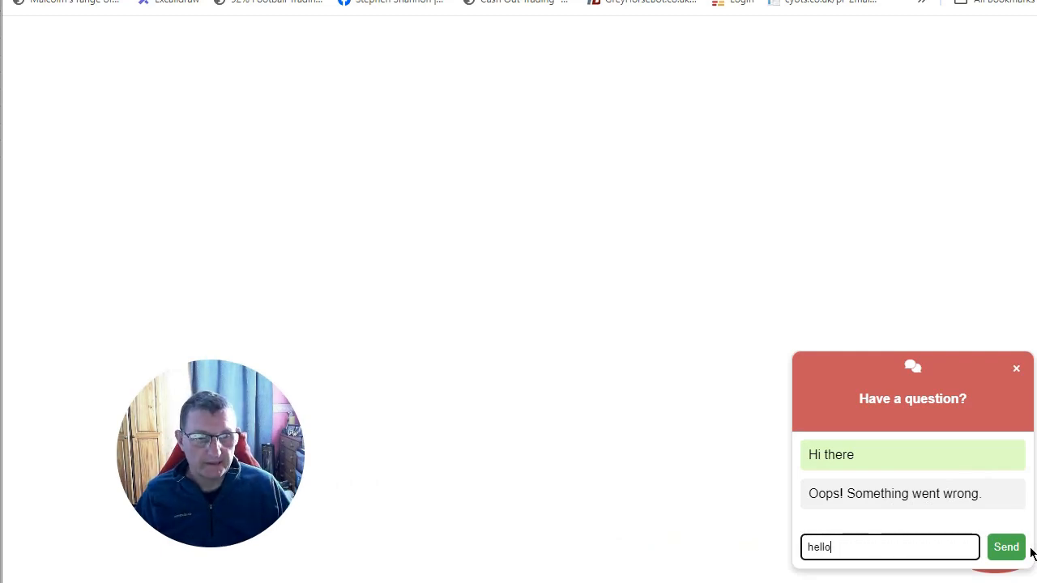
click(1007, 547)
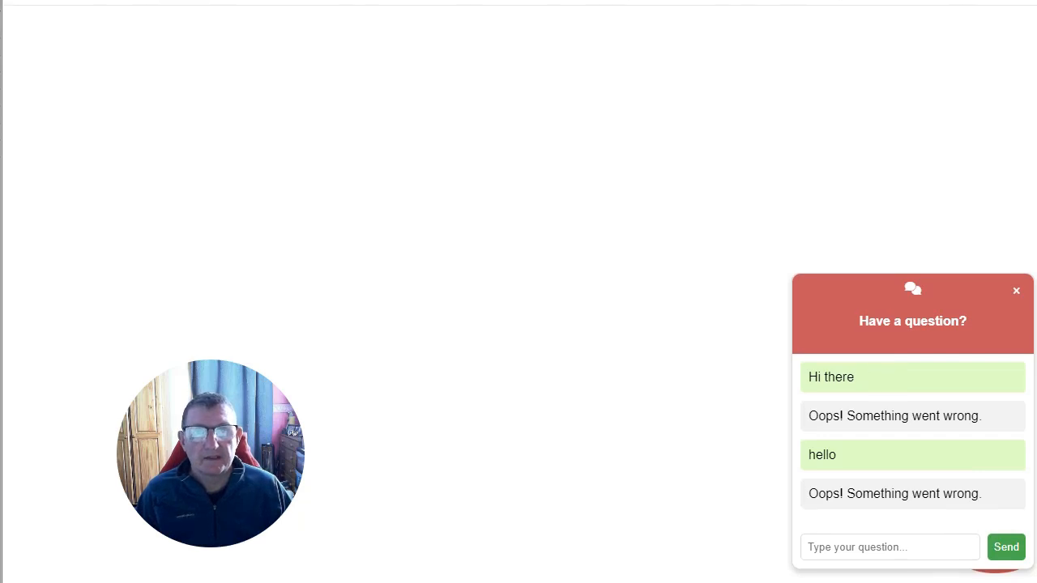
click(1017, 294)
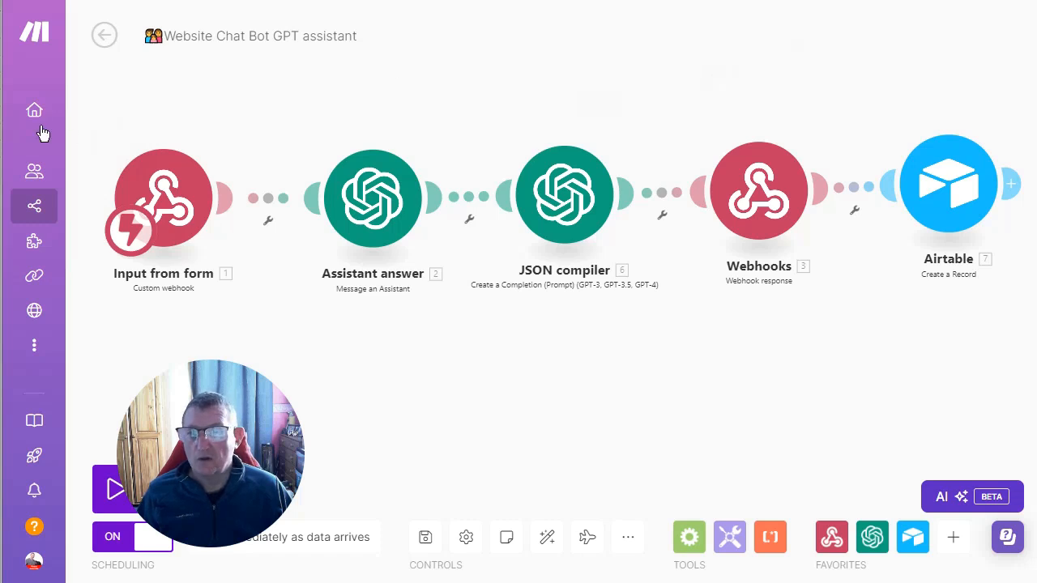
- Create a new scenario from the organization overview in Make and add a Custom webhook trigger as its first module
mouse_move(41, 134)
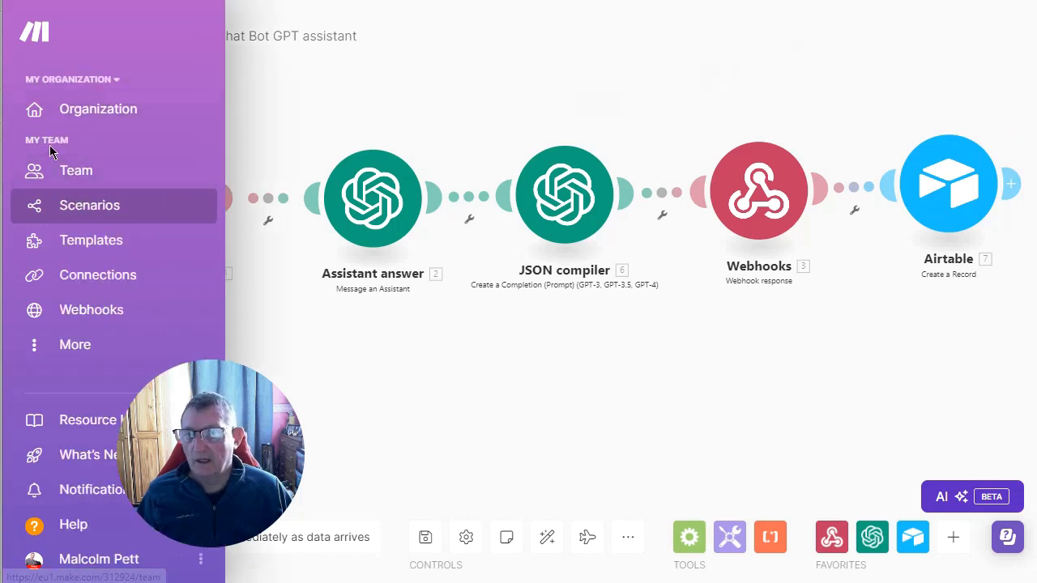
click(55, 118)
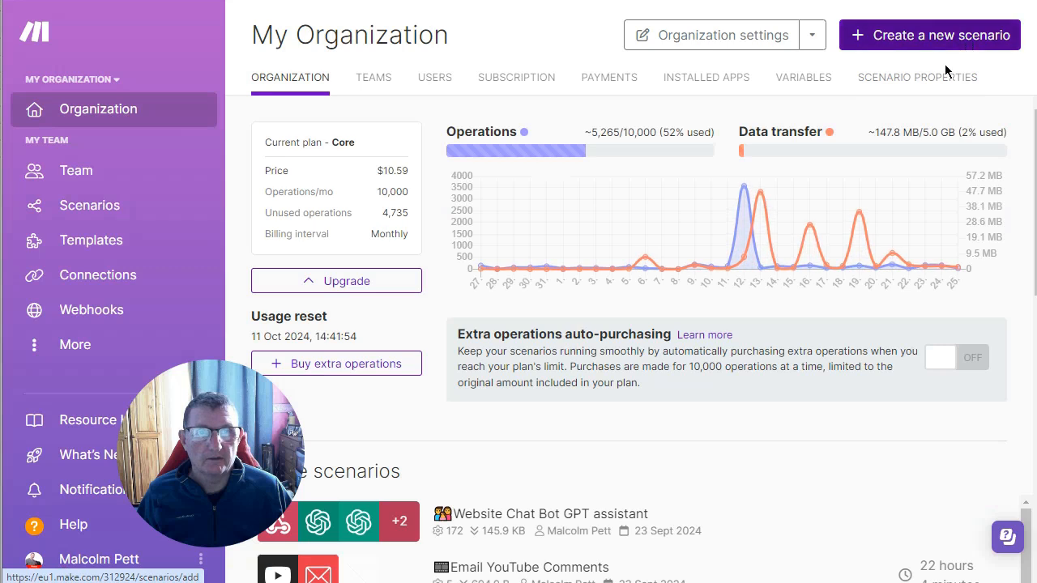
click(956, 36)
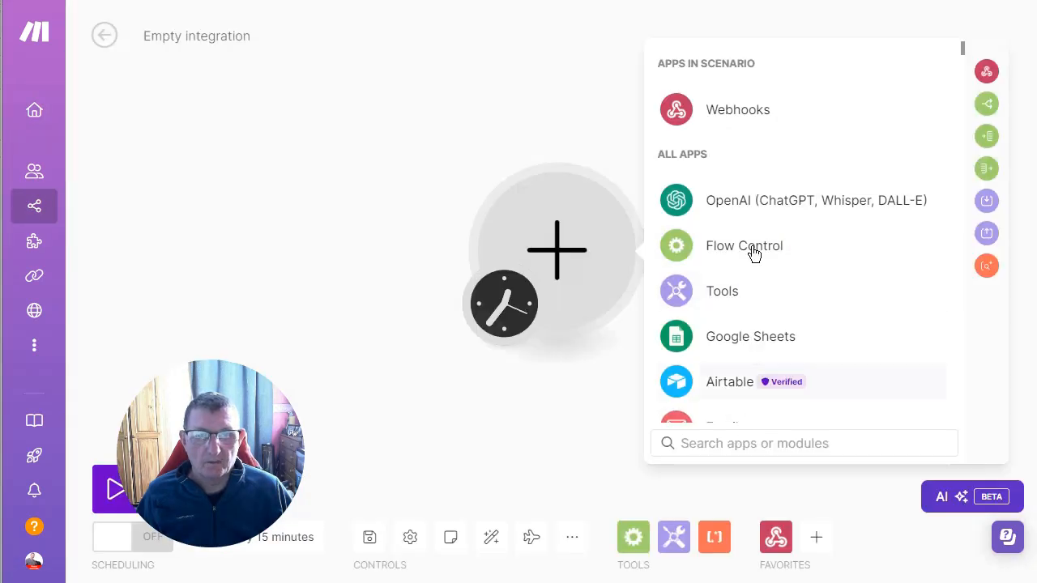
click(743, 119)
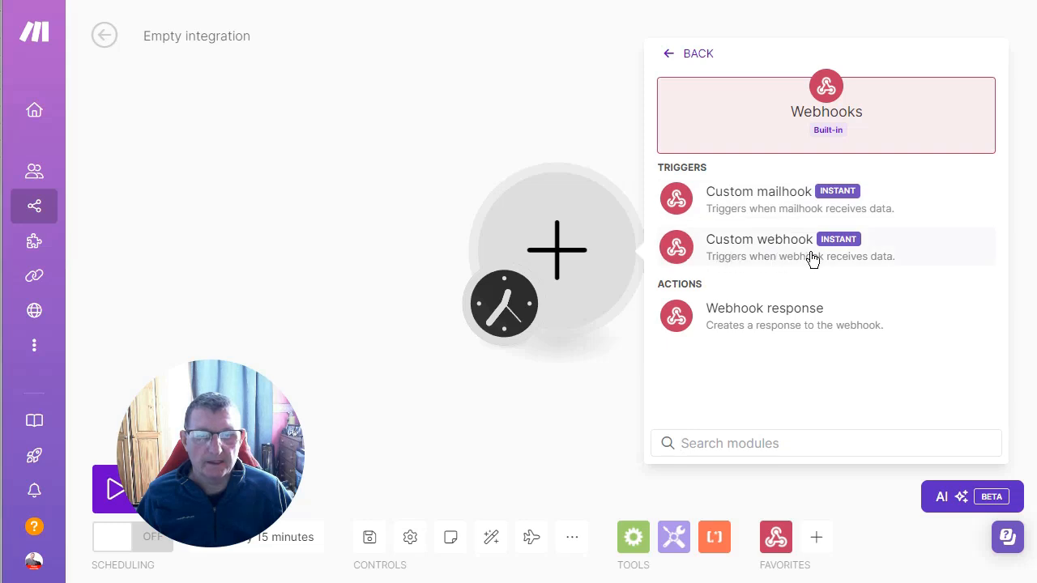
click(851, 261)
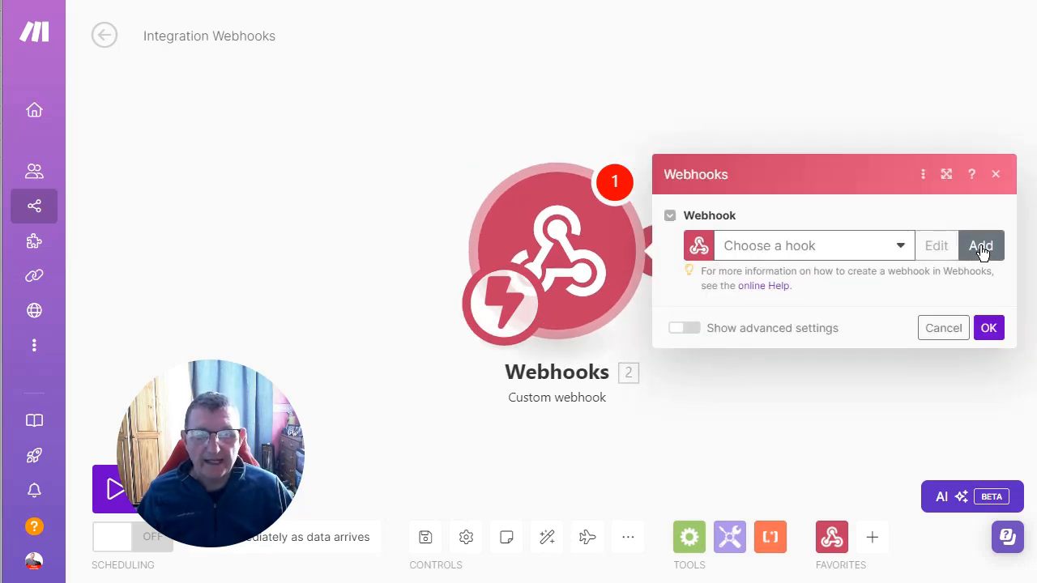
- Add a new webhook named GPT Webhook to the trigger, show its advanced settings, and save it with the default options
click(981, 247)
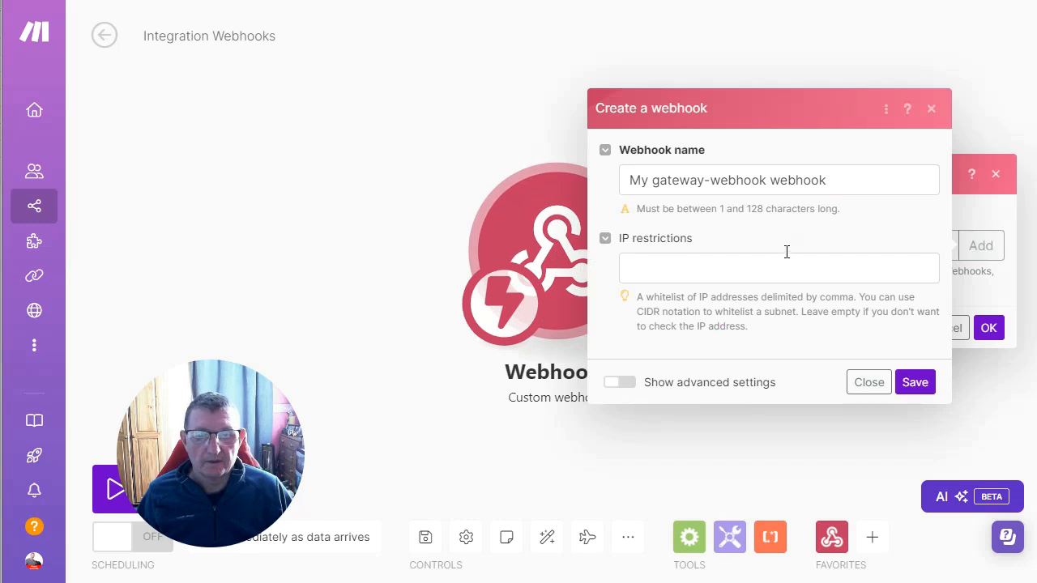
drag(828, 179, 601, 165)
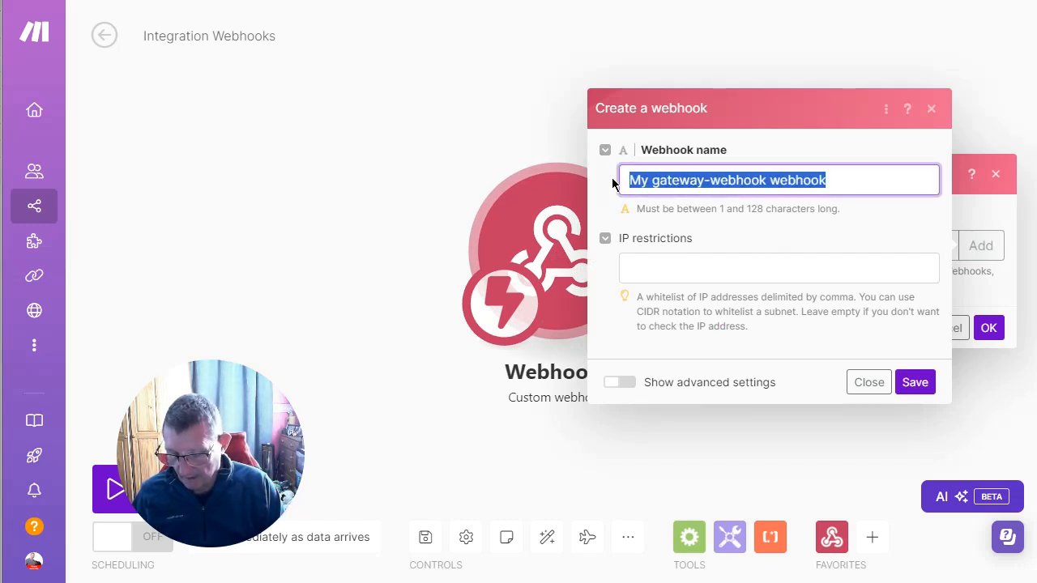
text(GO)
key(BackSpace)
text(PT Web)
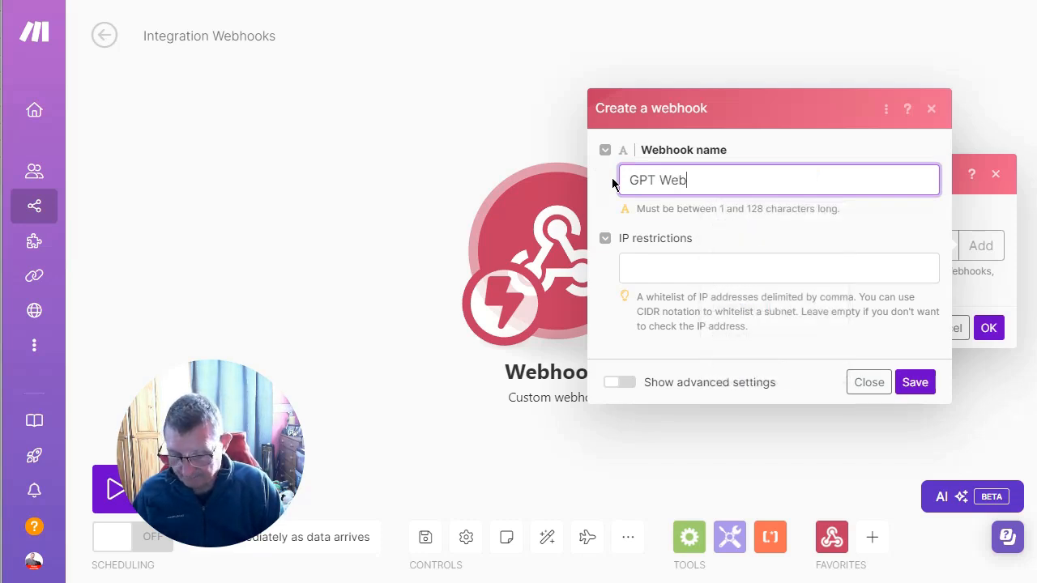
text(hook)
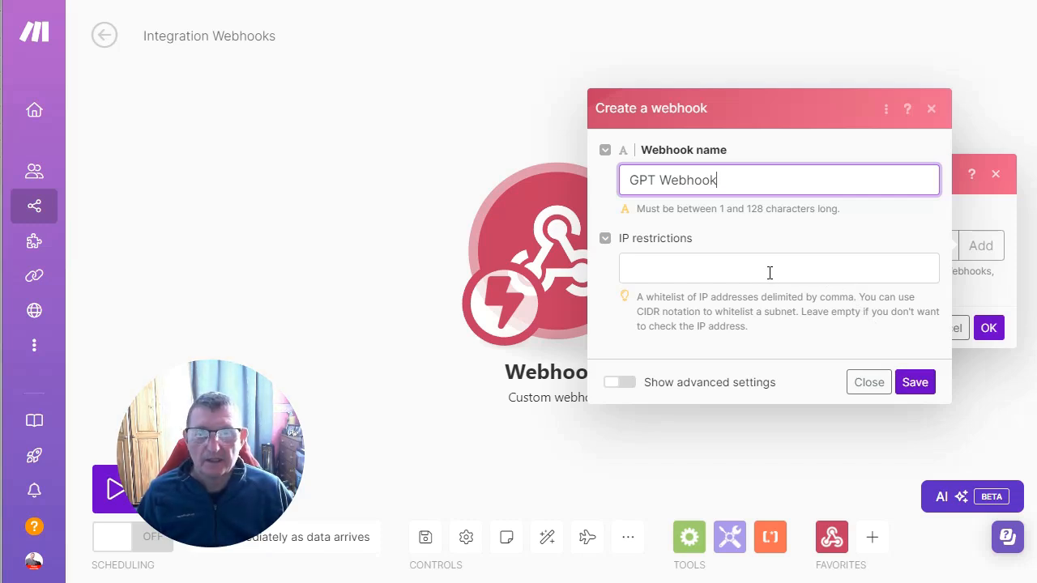
click(631, 385)
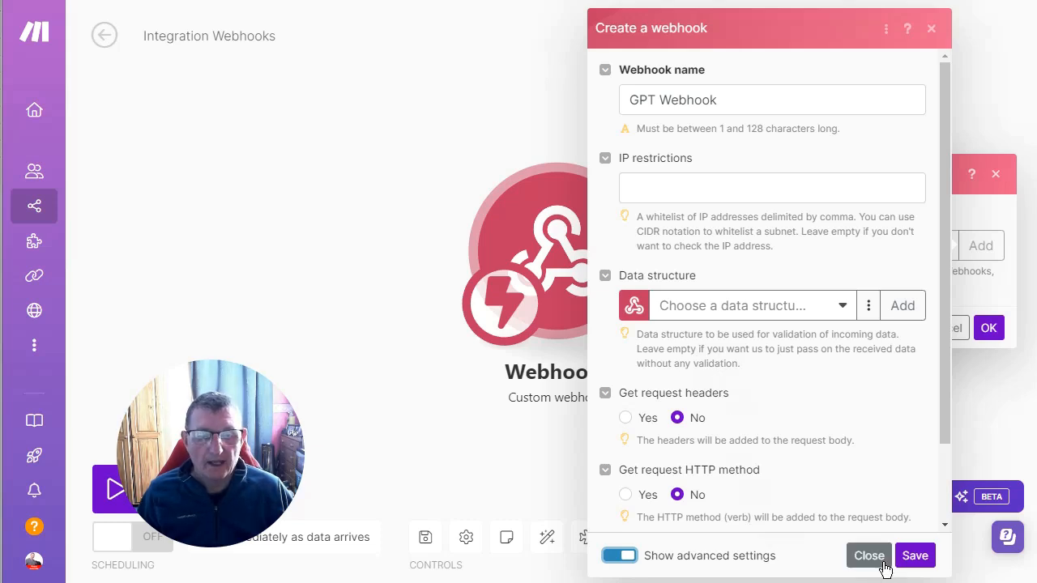
click(914, 556)
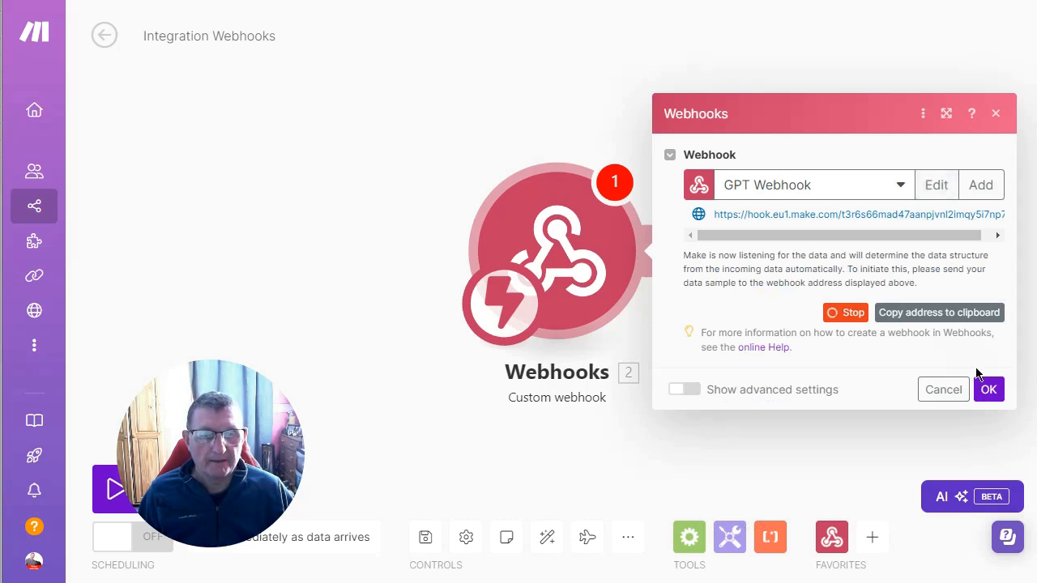
- Copy the new webhook's address and open scriptAI2.js from the assistant folder in Notepad++
click(955, 315)
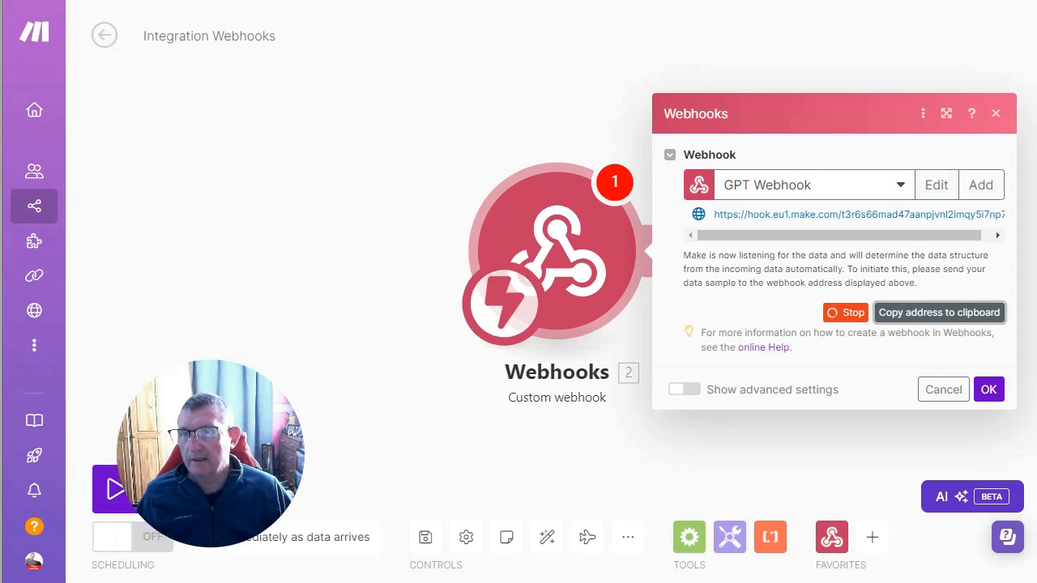
key(alt+Tab)
drag(81, 0, 338, 0)
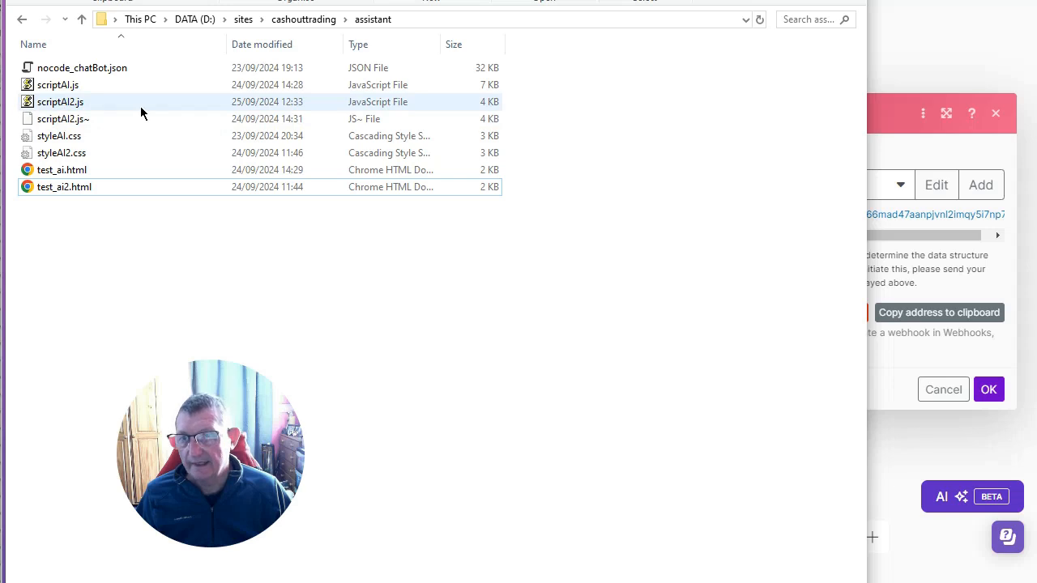
right_click(69, 107)
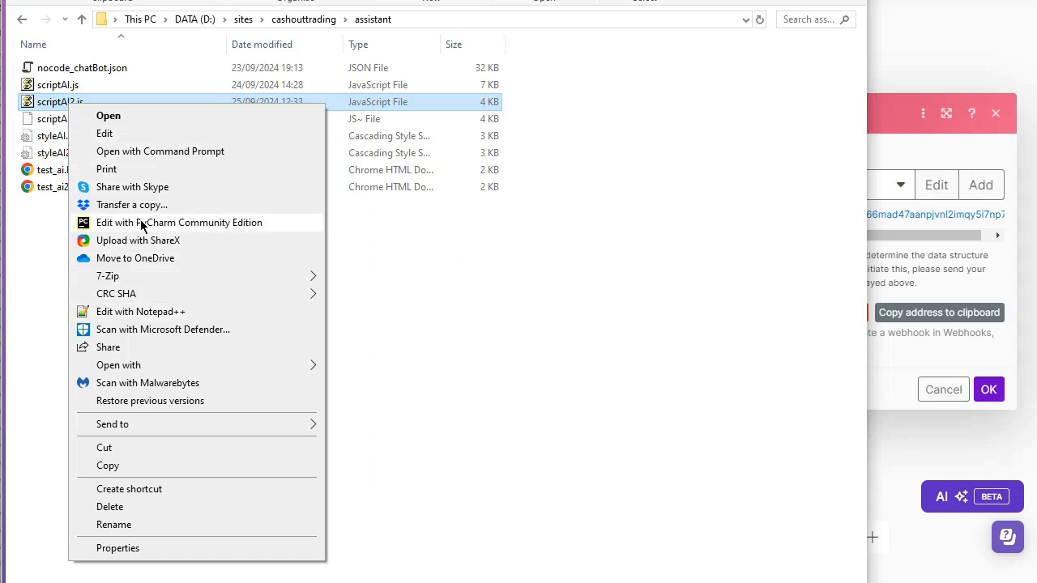
click(140, 312)
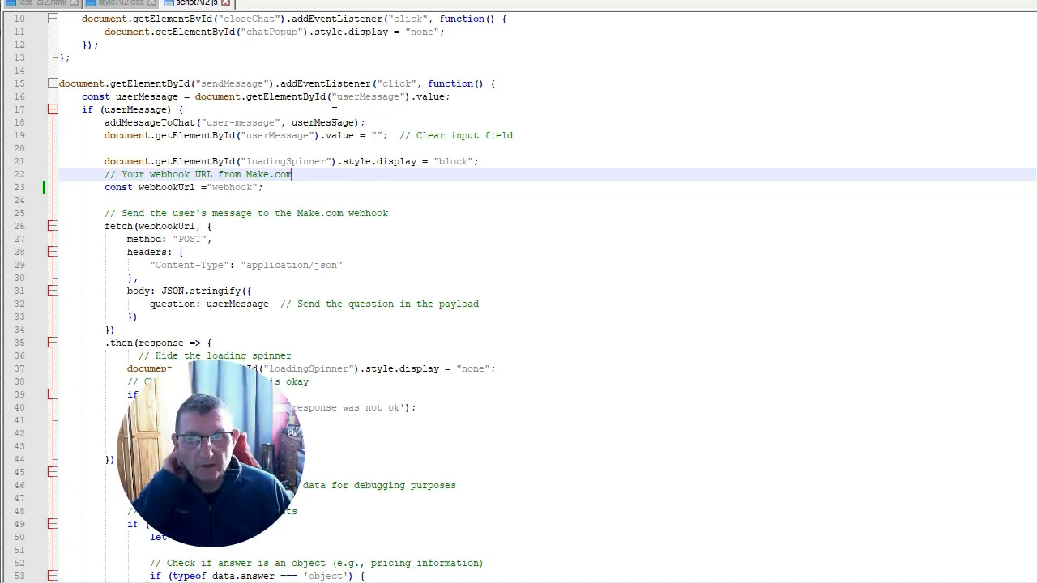
- Replace the placeholder value of the webhookUrl constant on line 23 with the copied webhook address and save the script
drag(275, 396, 924, 397)
drag(253, 187, 212, 187)
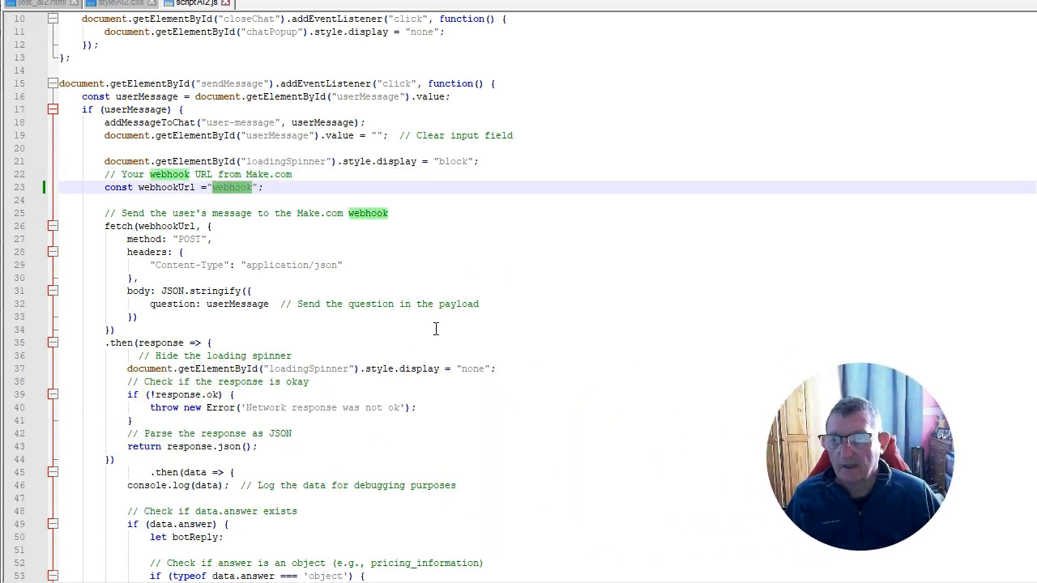
key(Delete)
key(ctrl+v)
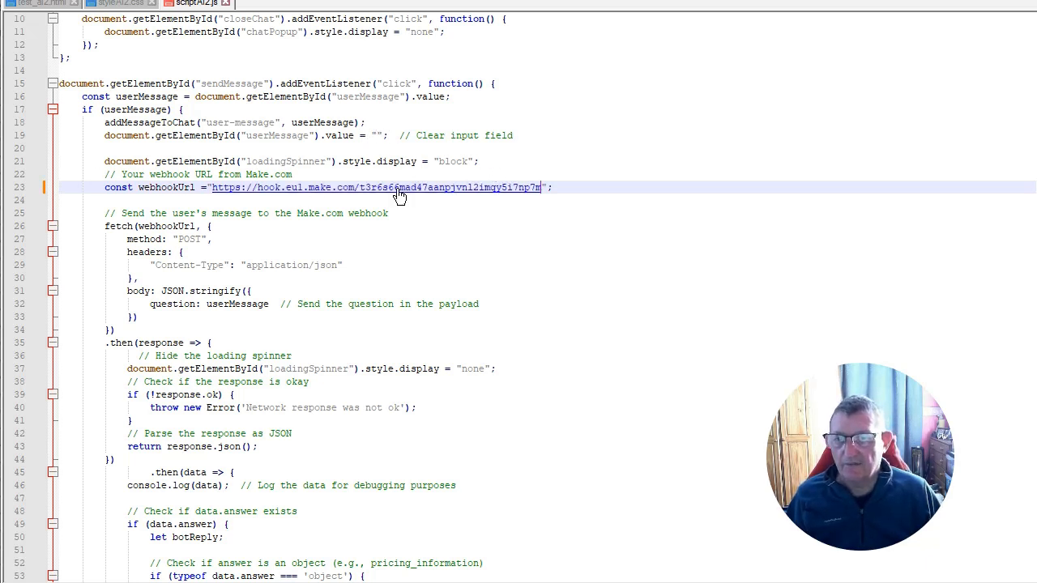
key(ctrl+s)
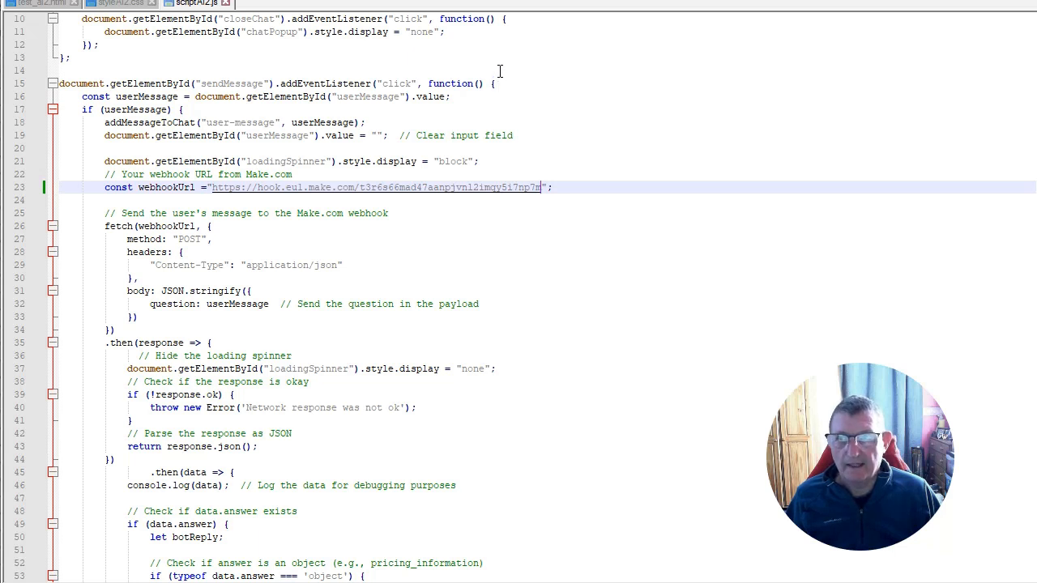
- Return to Make, confirm the Webhooks module with GPT Webhook selected, and run the scenario once
key(alt+Tab)
key(alt+Tab)
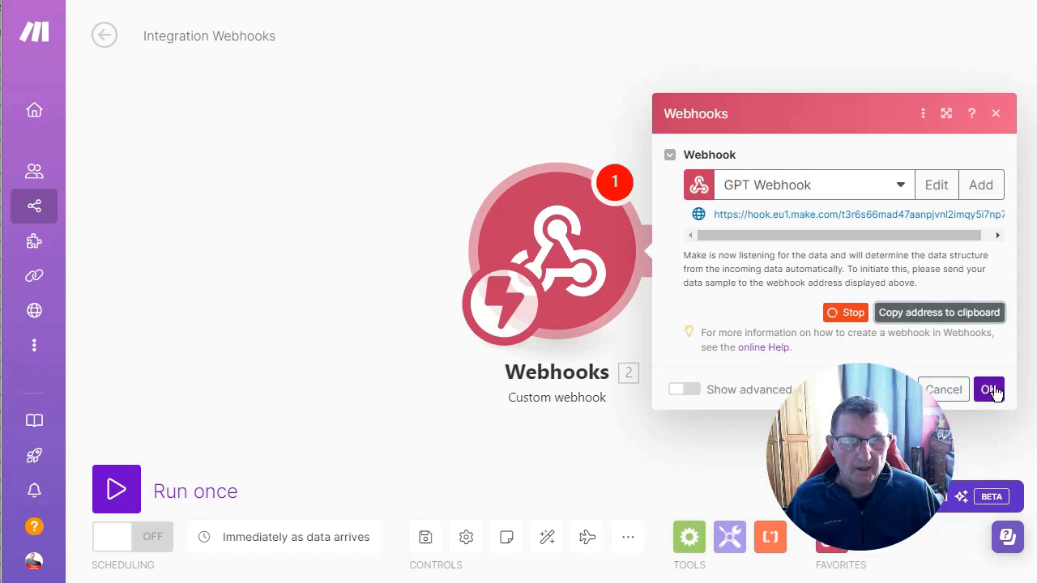
click(990, 390)
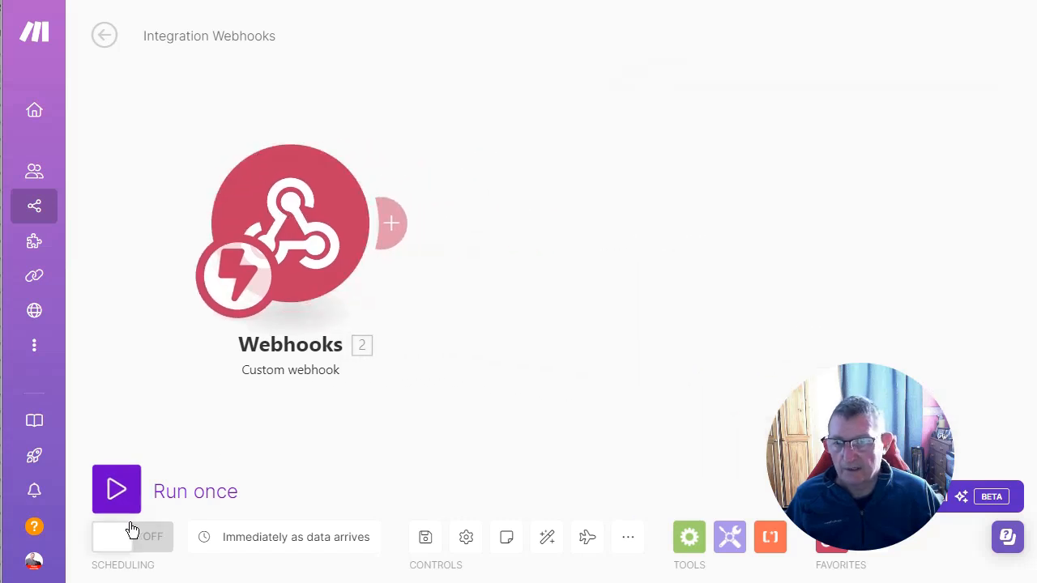
click(117, 491)
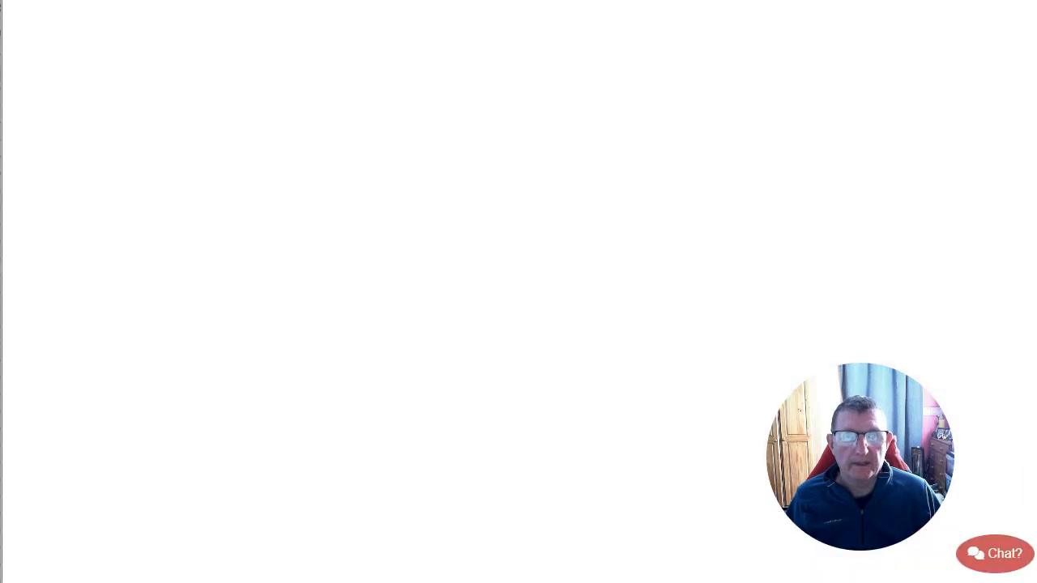
- Try to send the test message "Hi there" through the chat widget on the website test page
drag(847, 400, 155, 400)
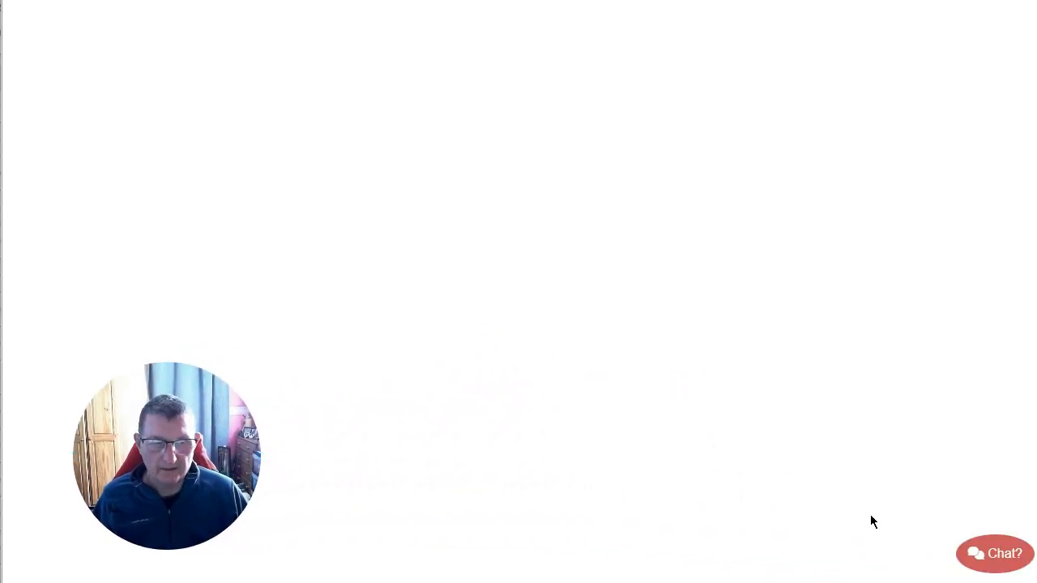
click(1000, 558)
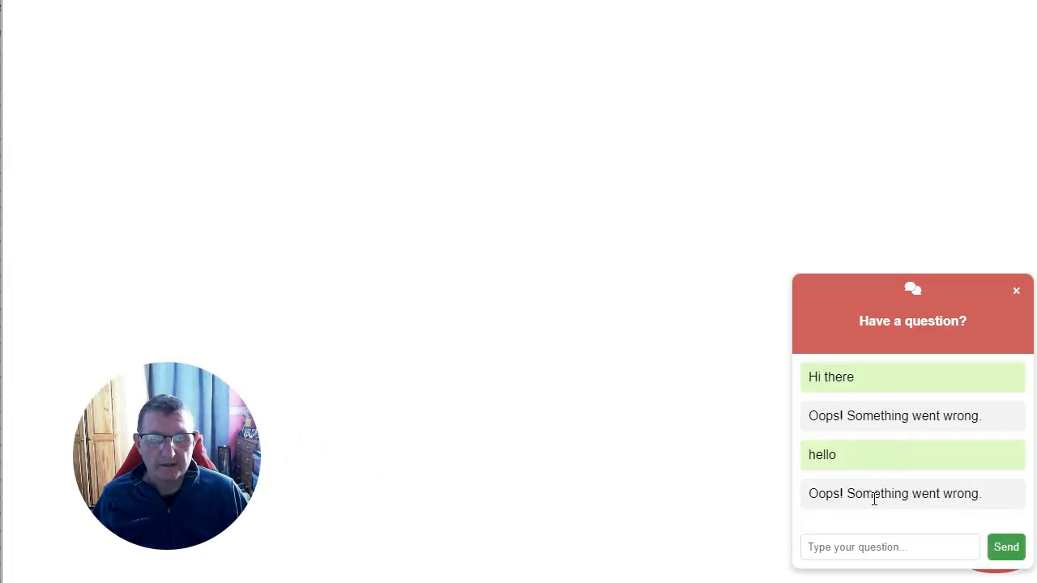
click(866, 544)
text(Hi there)
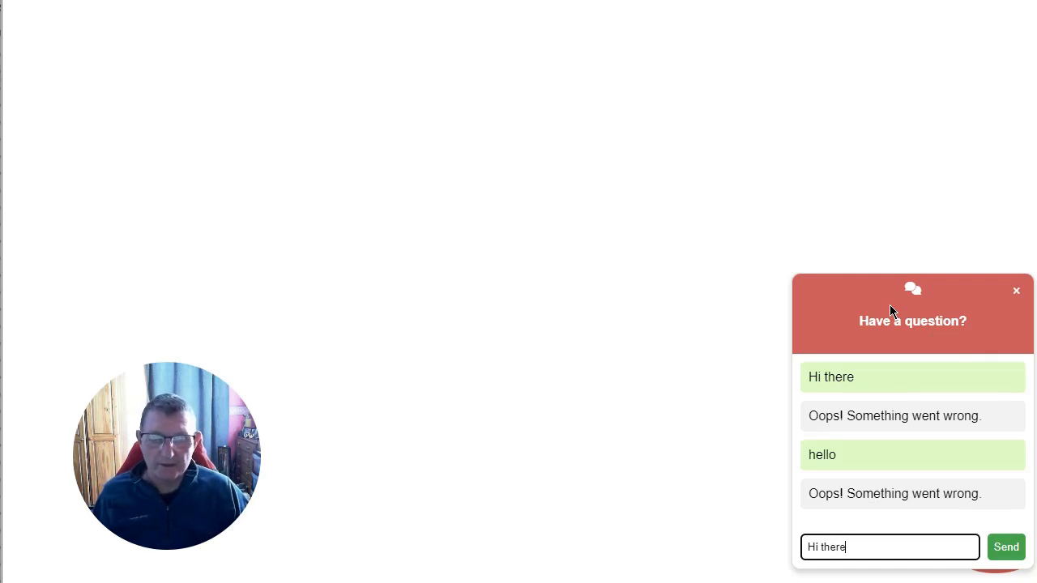
click(1007, 548)
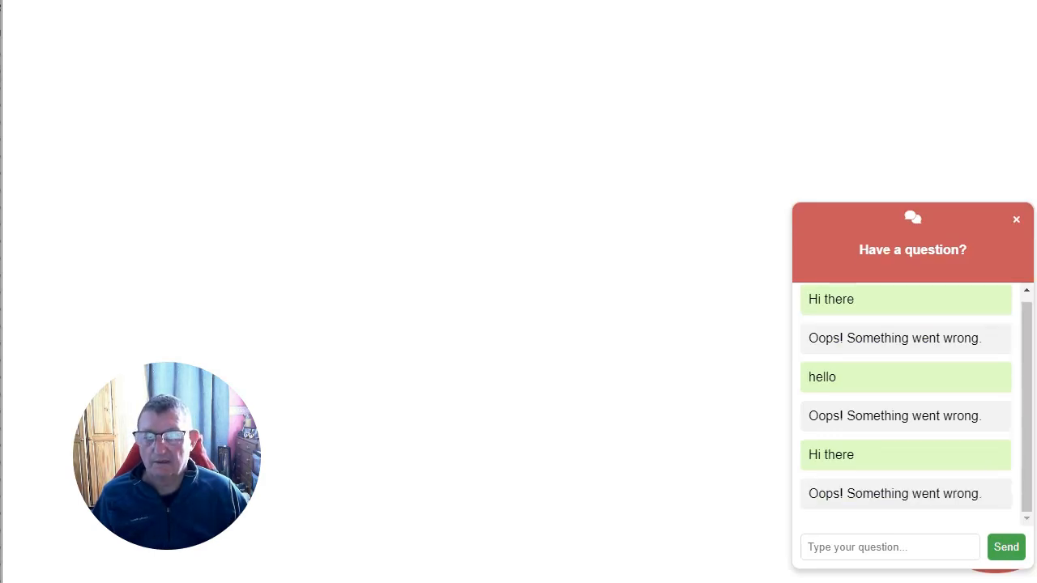
- Reload the chat test page, send "Hi there" through the widget, and inspect the question value in the webhook's output bundle
key(F5)
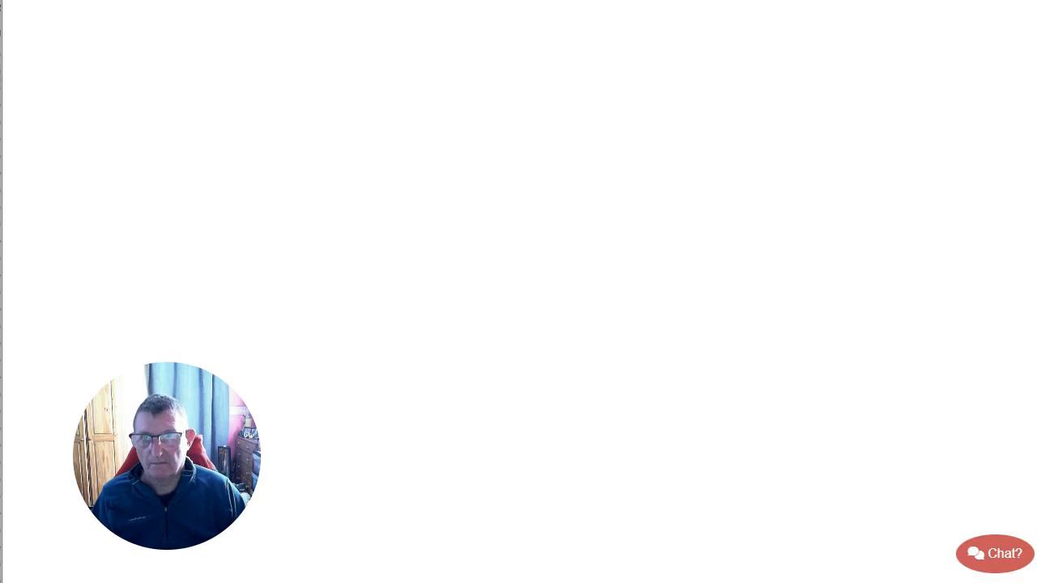
click(995, 567)
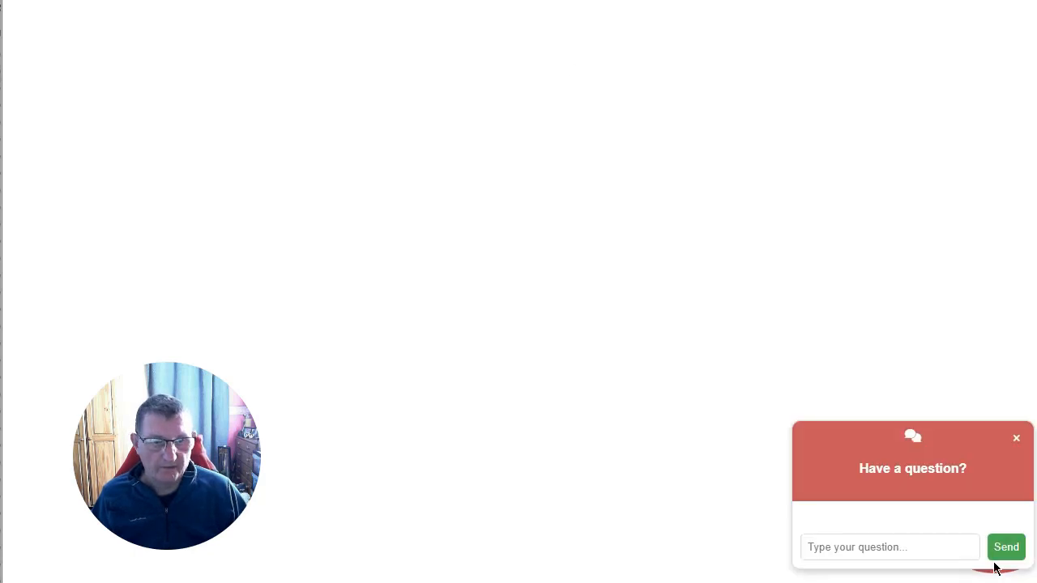
text(Hi there)
click(1016, 554)
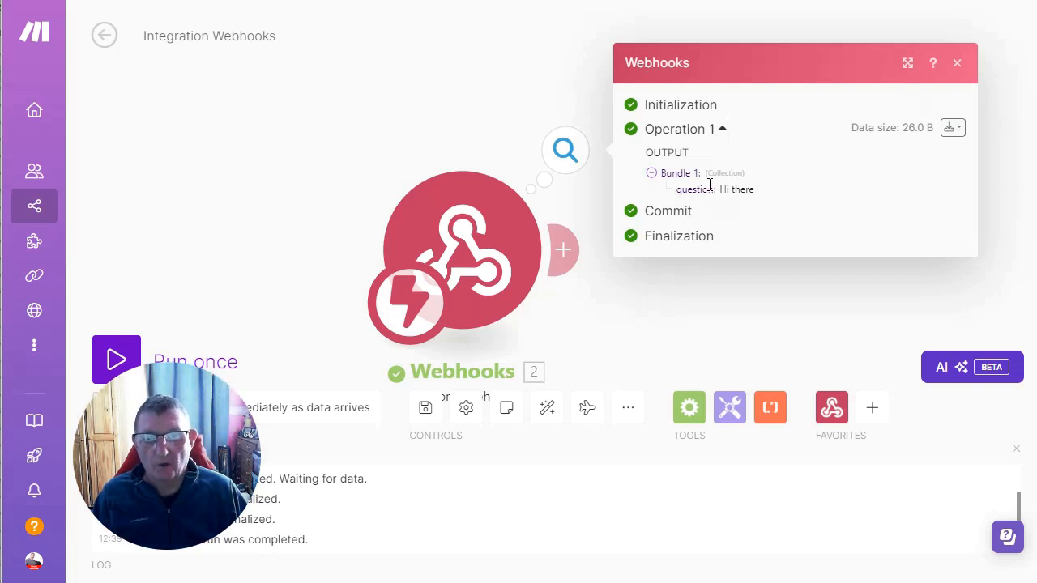
drag(753, 190, 719, 190)
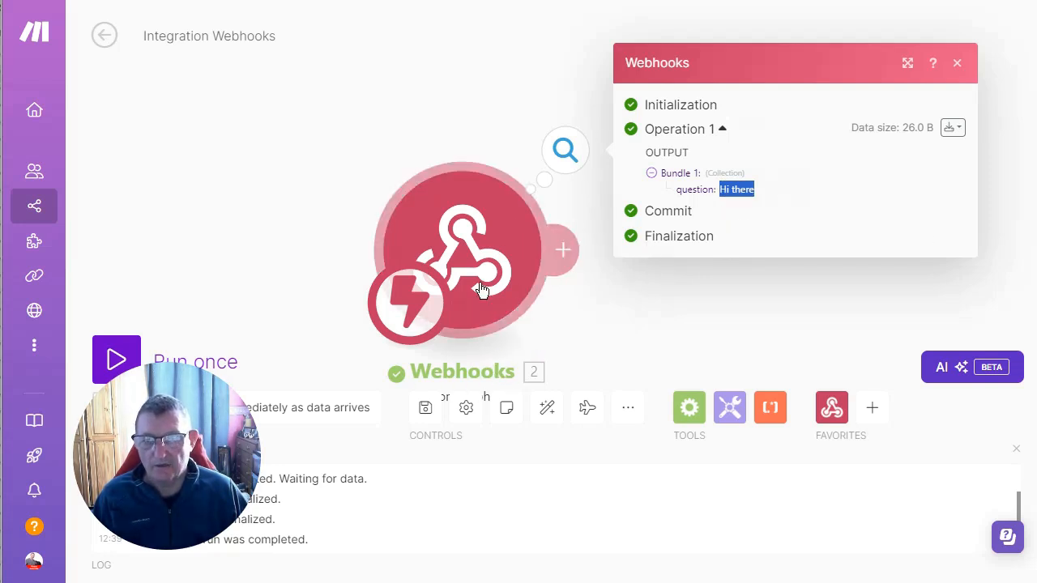
- Close the webhook's output bundle and settings, and shift the Webhooks module toward the canvas's upper left
click(590, 256)
click(908, 137)
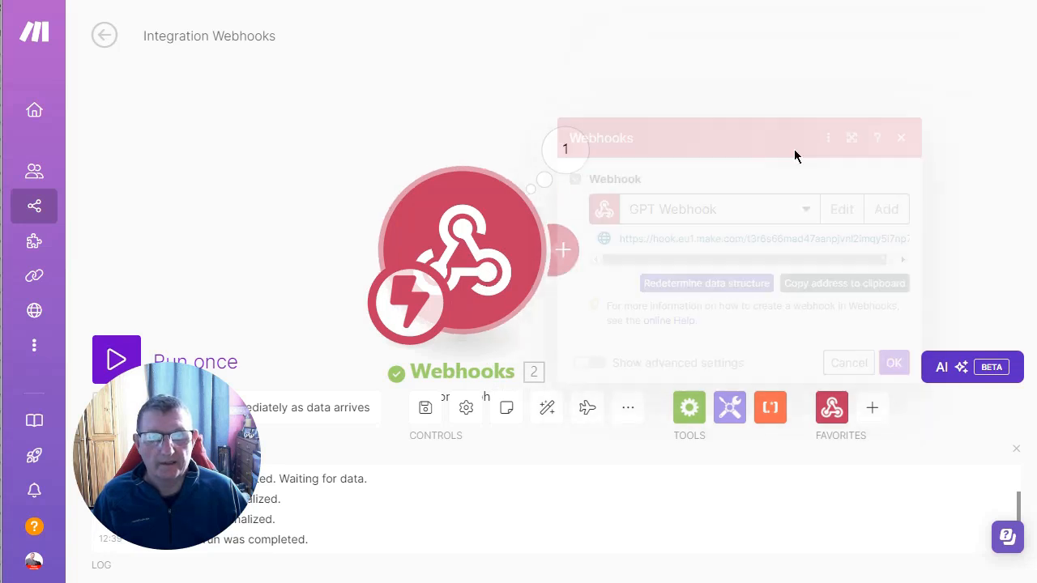
drag(479, 238, 298, 164)
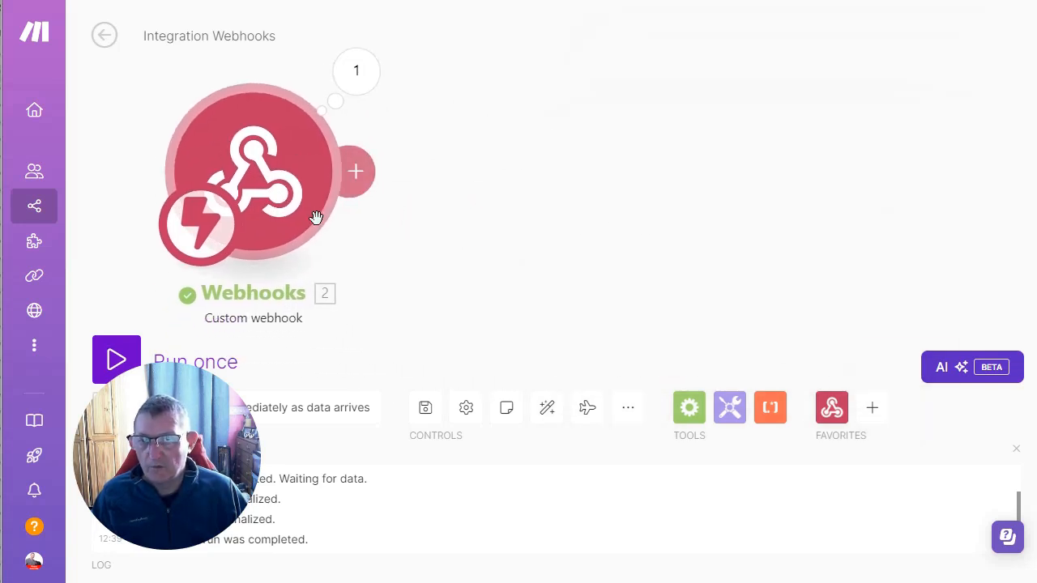
drag(185, 422, 943, 88)
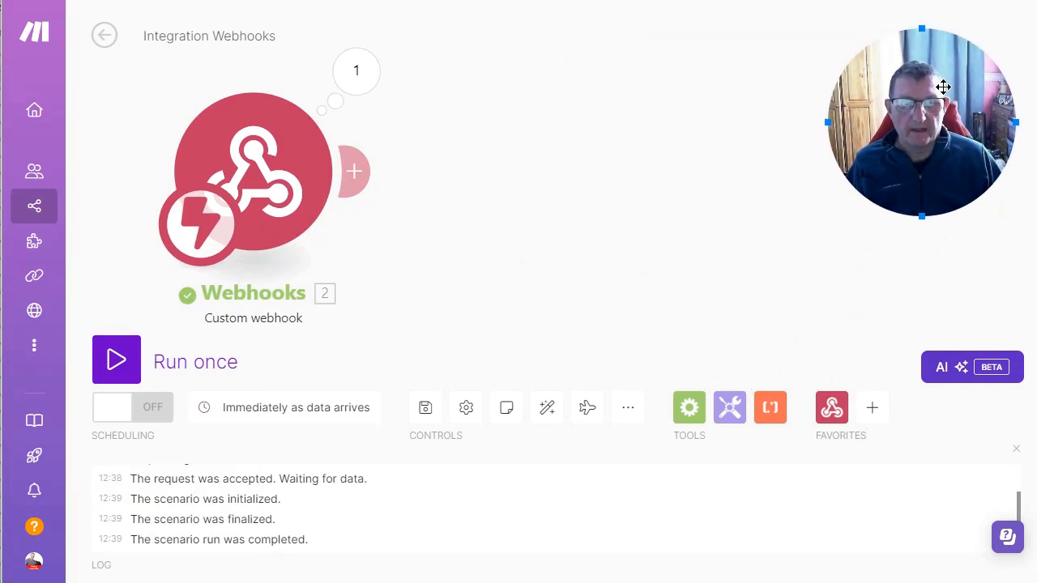
- Rename the custom webhook module to "Get Question"
right_click(290, 231)
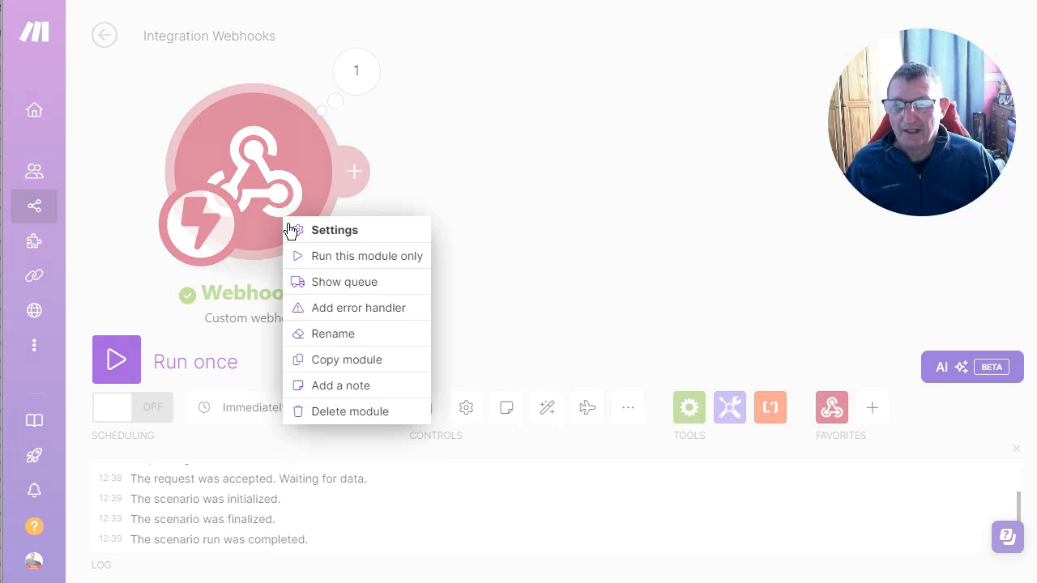
click(323, 335)
key(ctrl+a)
text(Get )
text(W)
key(BackSpace)
text(Q)
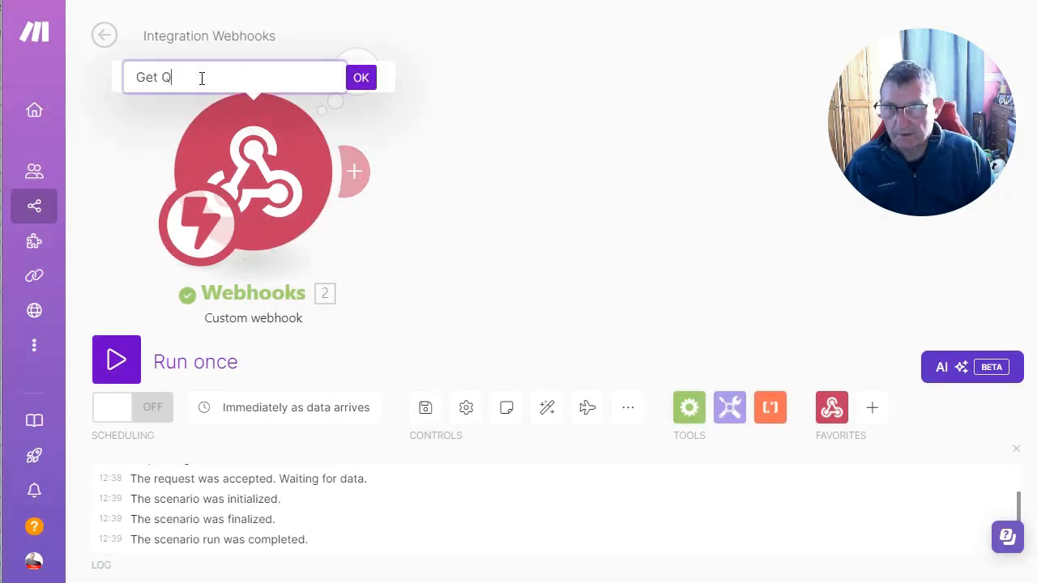
text(uestion)
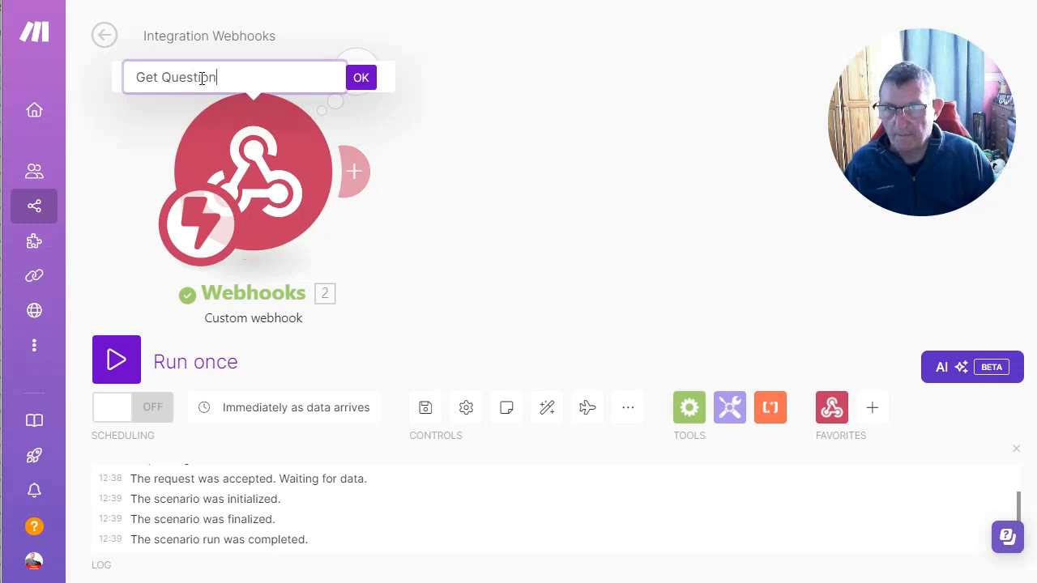
click(360, 81)
- Rename the scenario from its default title to "Chatbot integration"
click(212, 35)
drag(144, 36, 314, 45)
text(Cha)
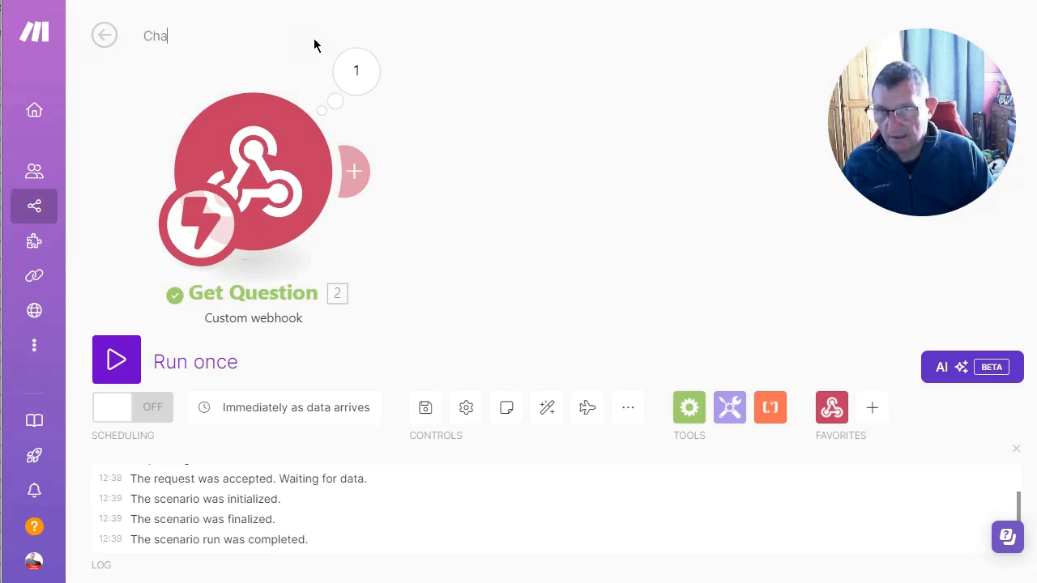
text(tbot)
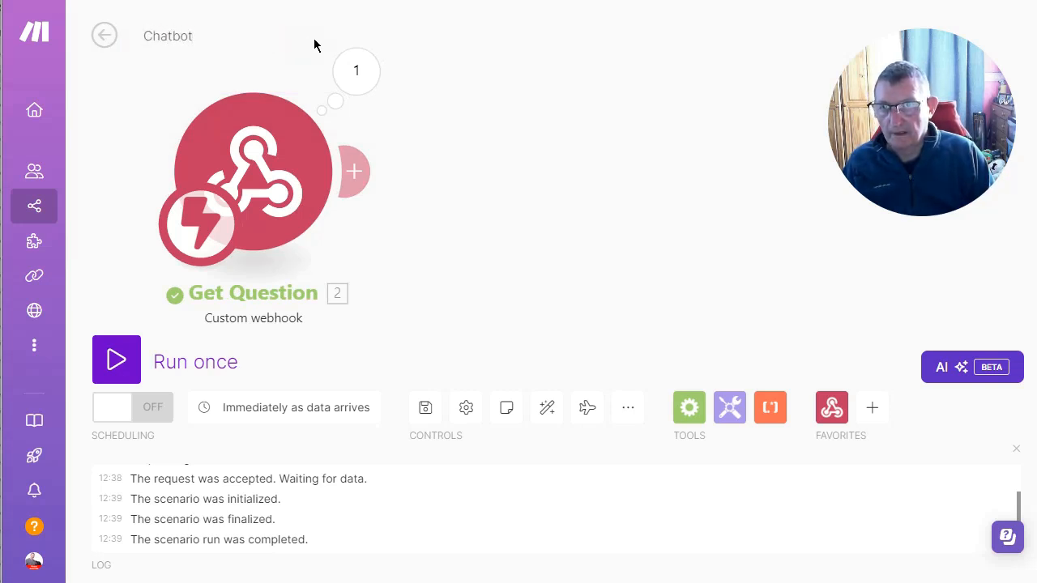
text( intr)
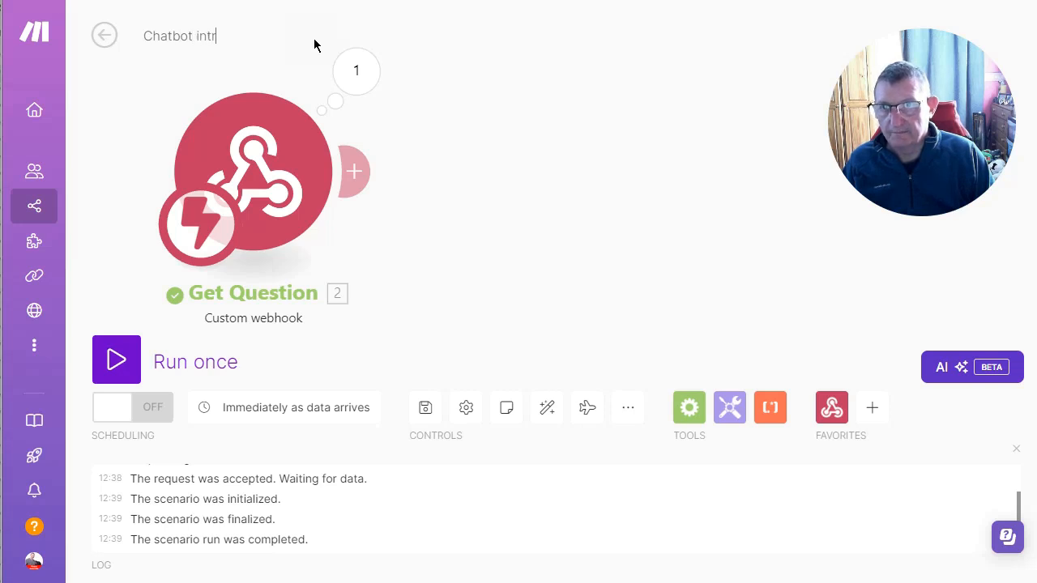
key(BackSpace)
text(egra)
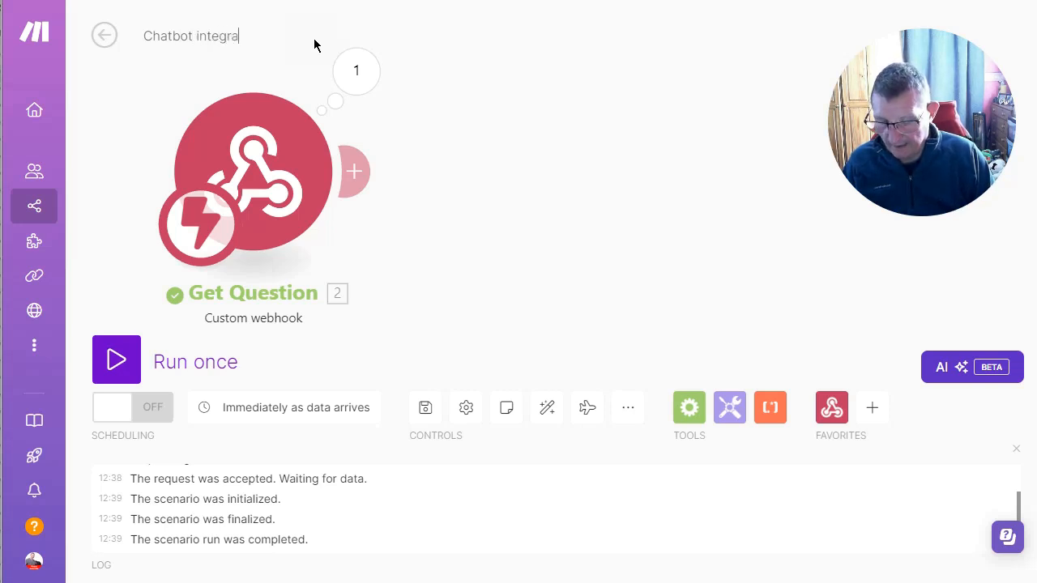
text(tion)
key(Return)
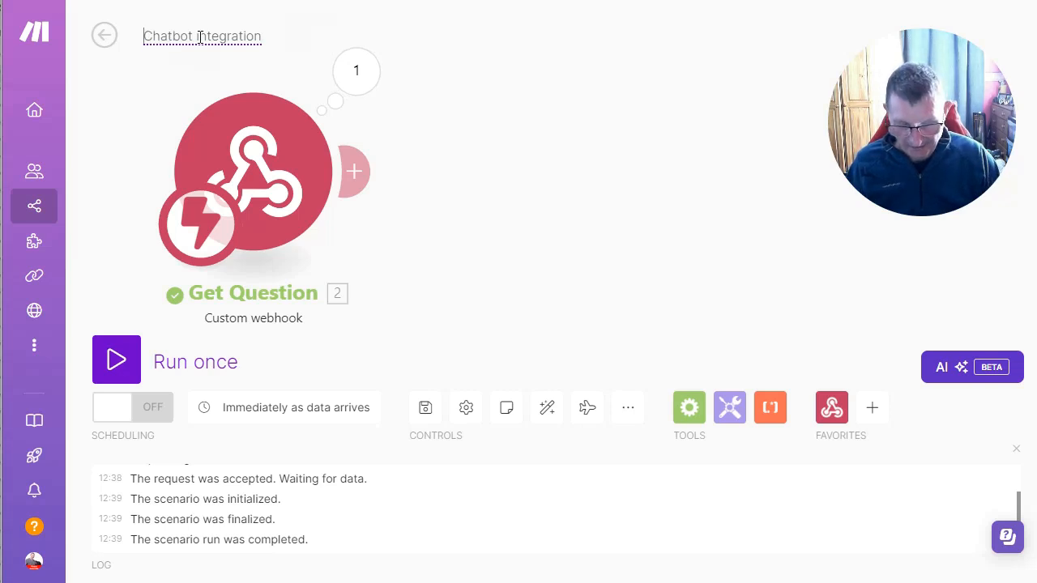
- Insert a technologist emoji in front of the scenario name and save the scenario
key(super+period)
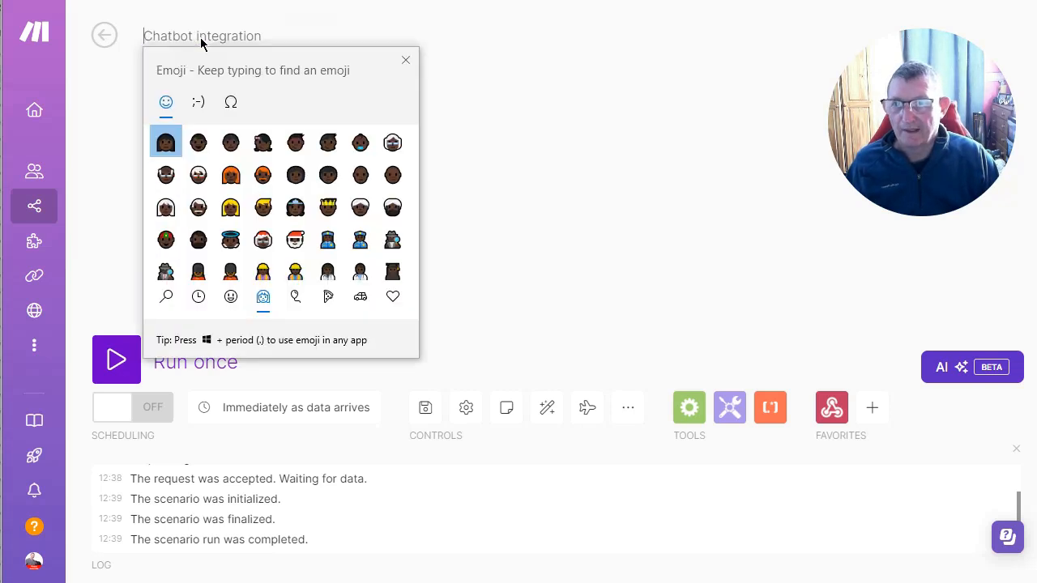
scroll(261, 184, down, 2)
scroll(262, 185, down, 3)
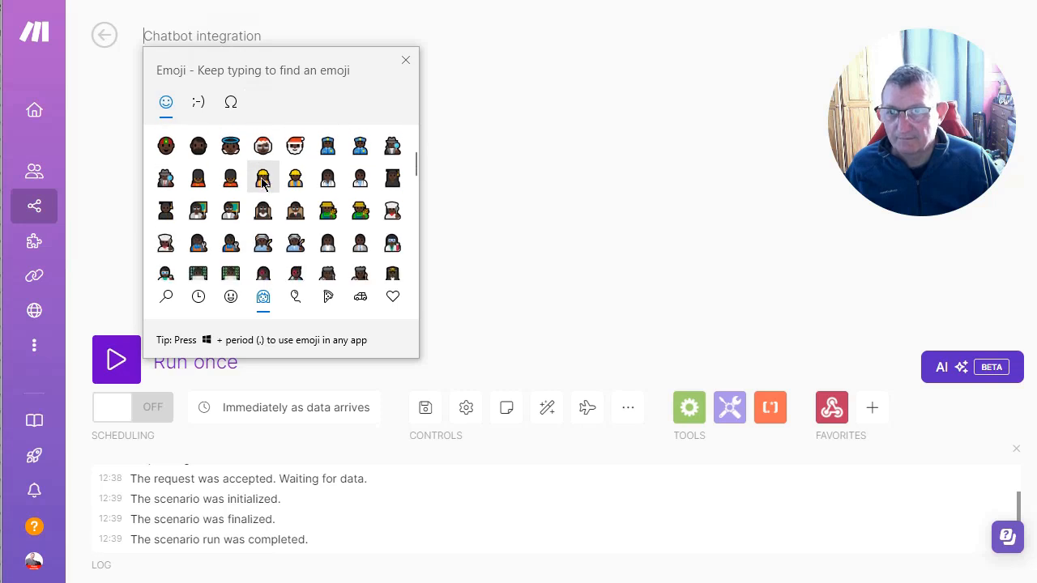
click(197, 204)
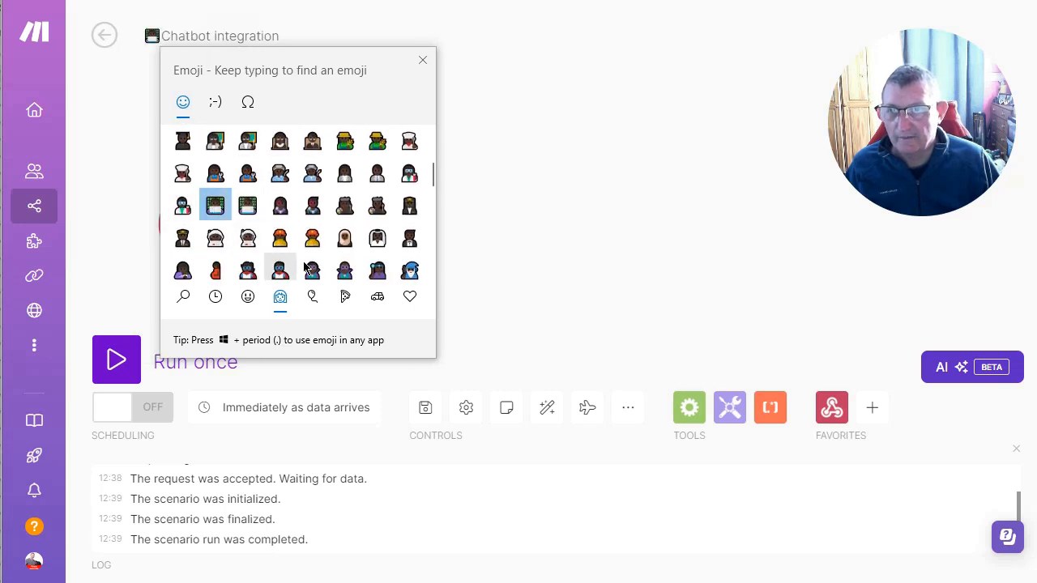
click(546, 238)
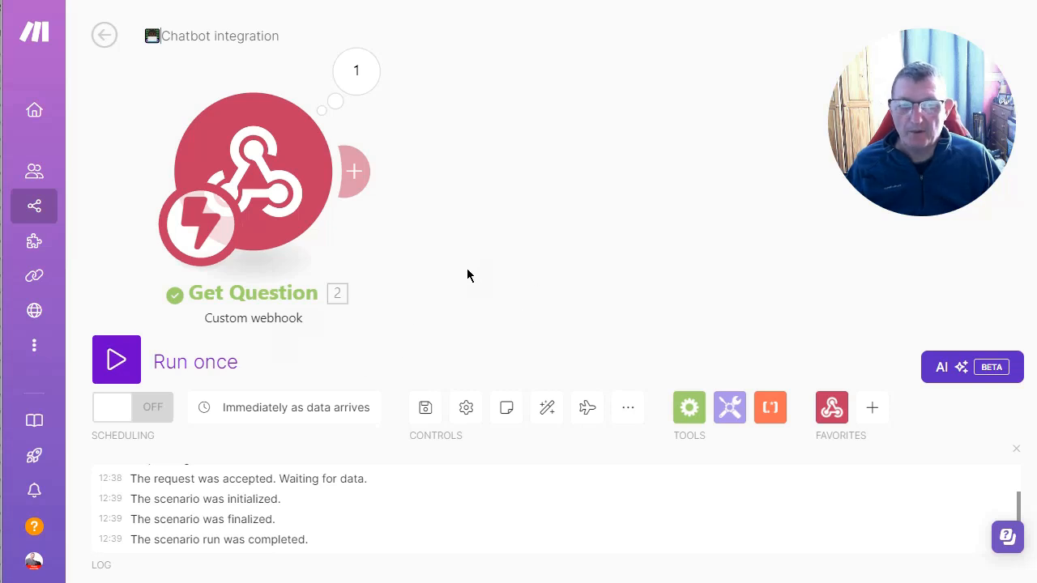
click(426, 409)
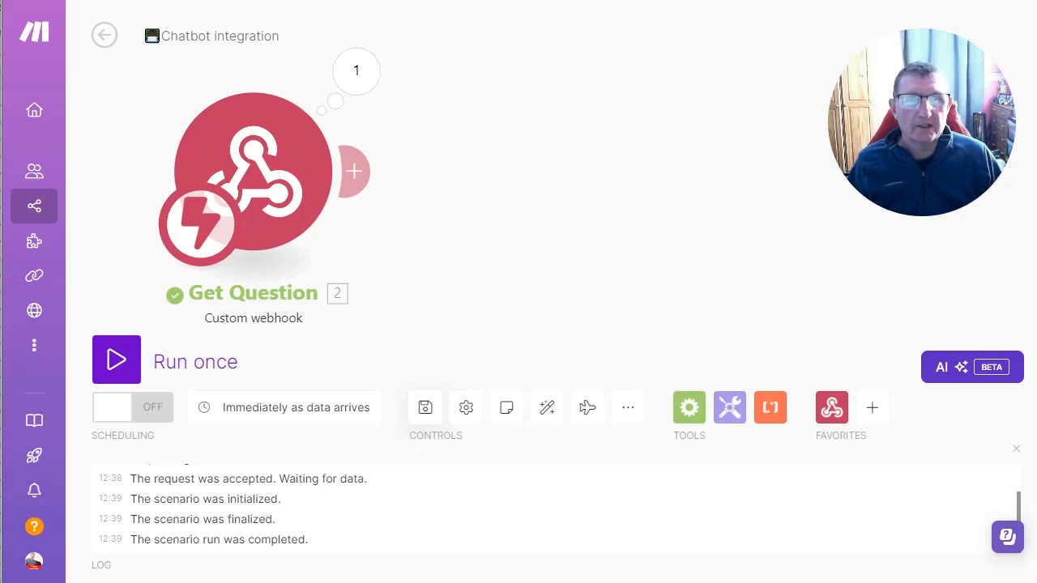
- Open the OpenAI platform's Assistants page, platform.openai.com/assistants, in a new browser tab
key(ctrl+t)
text(op)
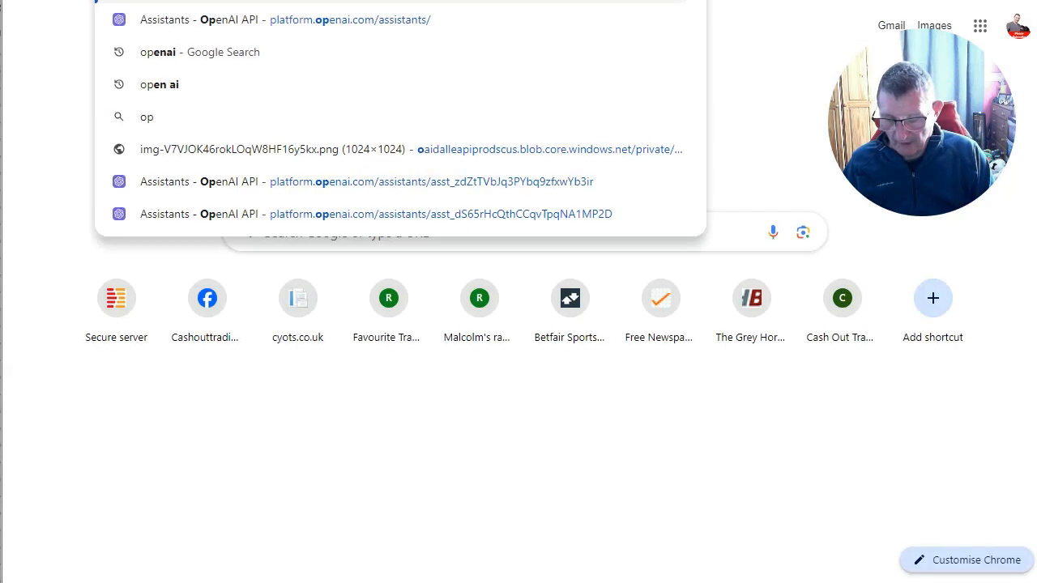
text(en)
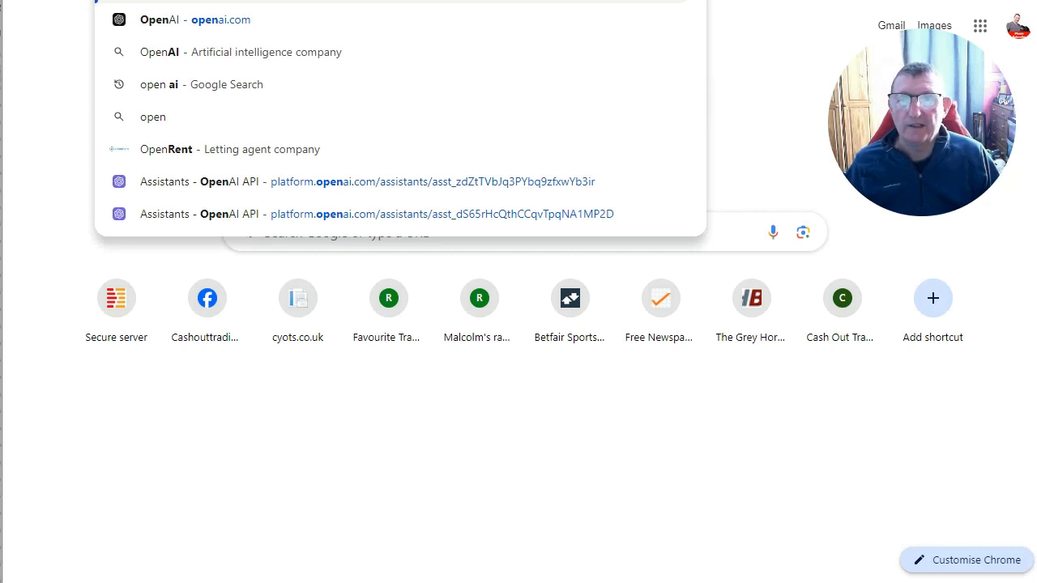
text(ai)
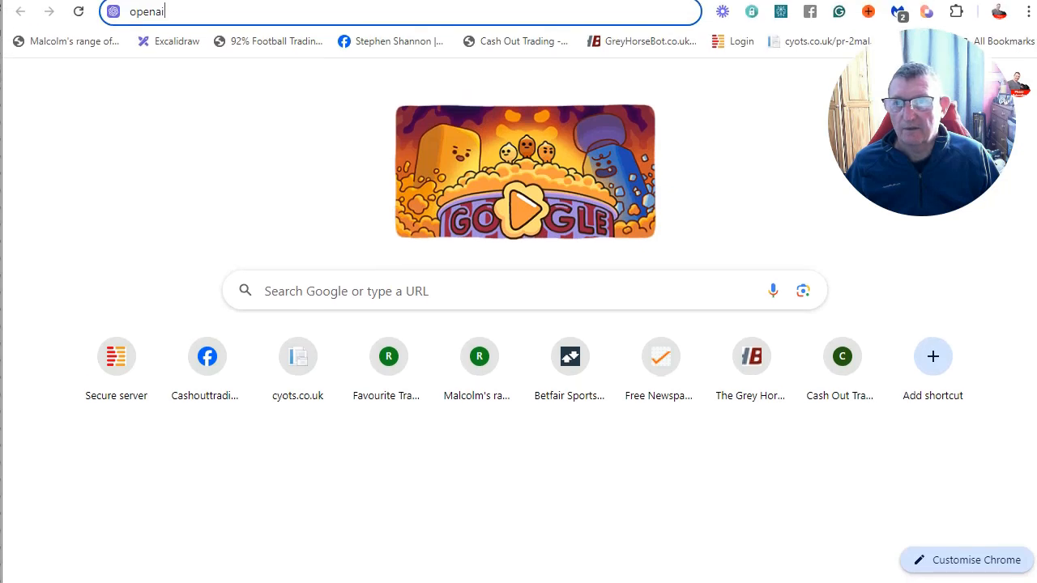
key(BackSpace)
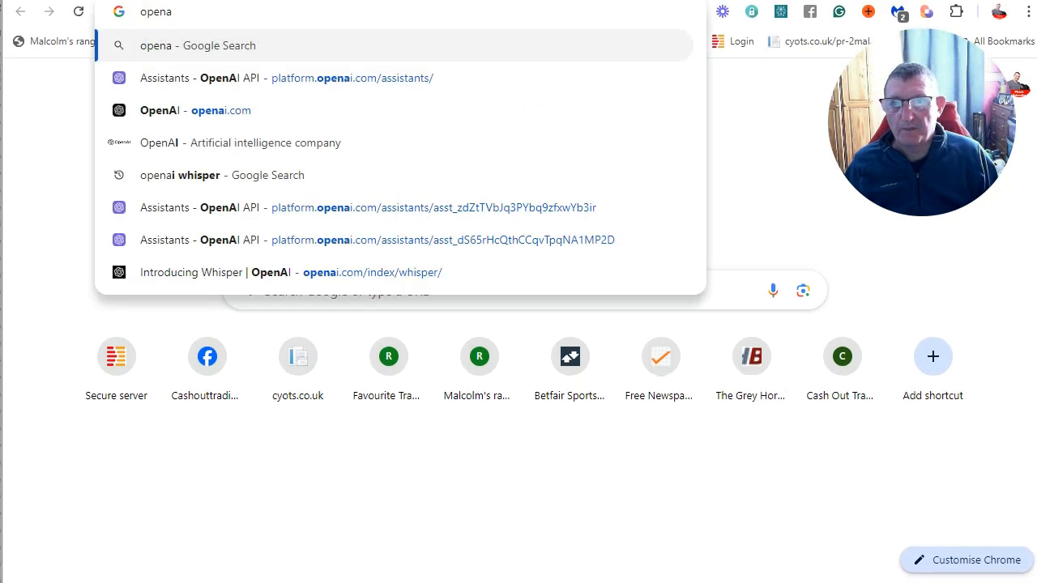
key(Down)
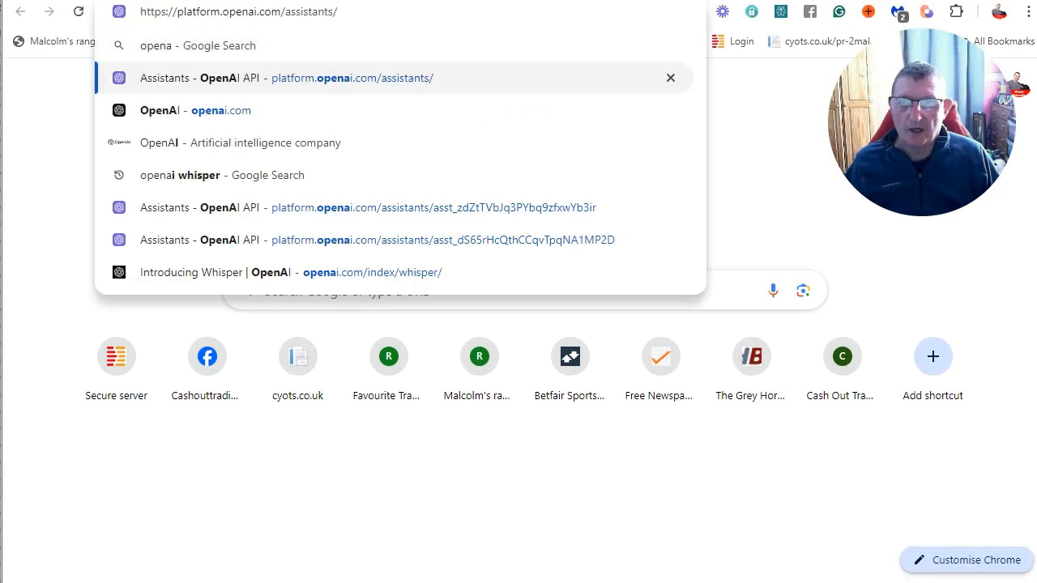
key(Return)
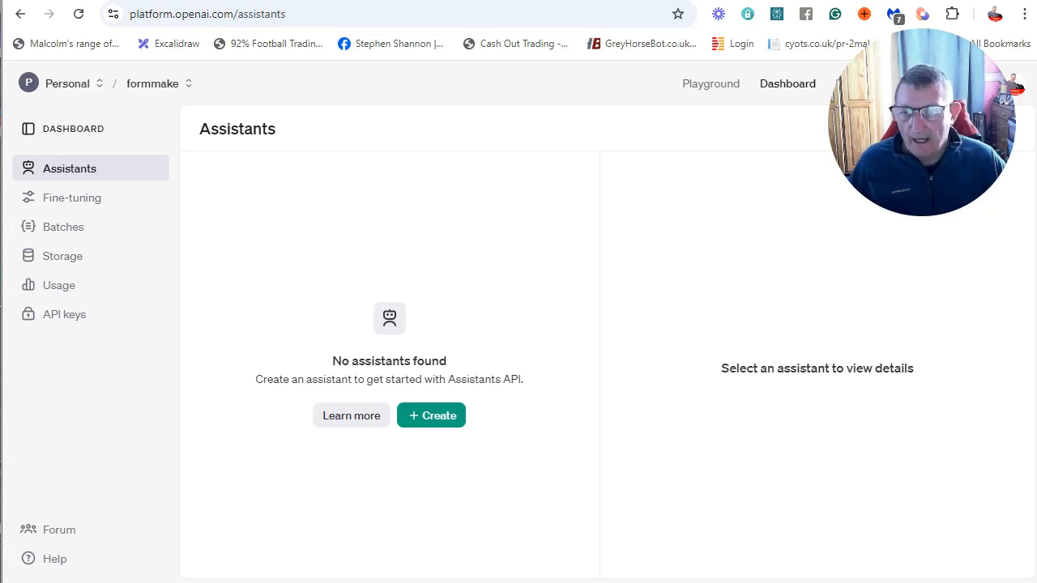
- Create a new assistant in the formmake project and name it "ChatBot Assitent"
click(427, 425)
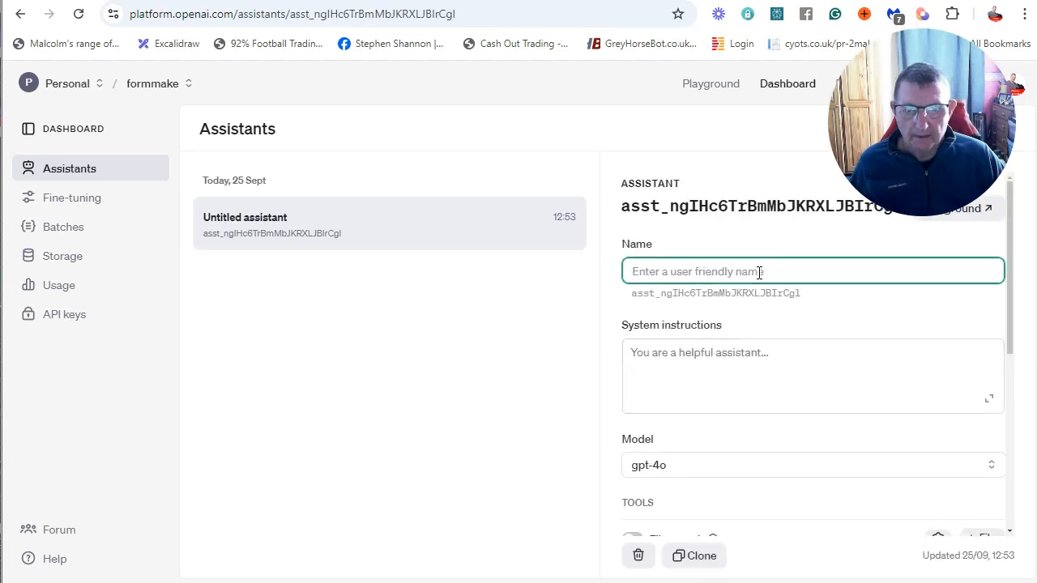
text(Chat)
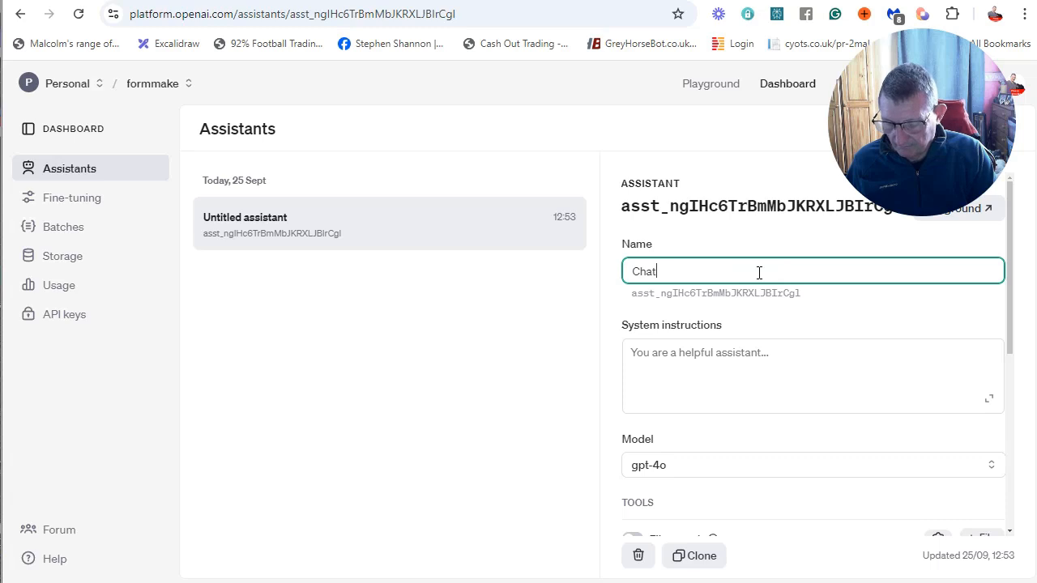
text(Bot )
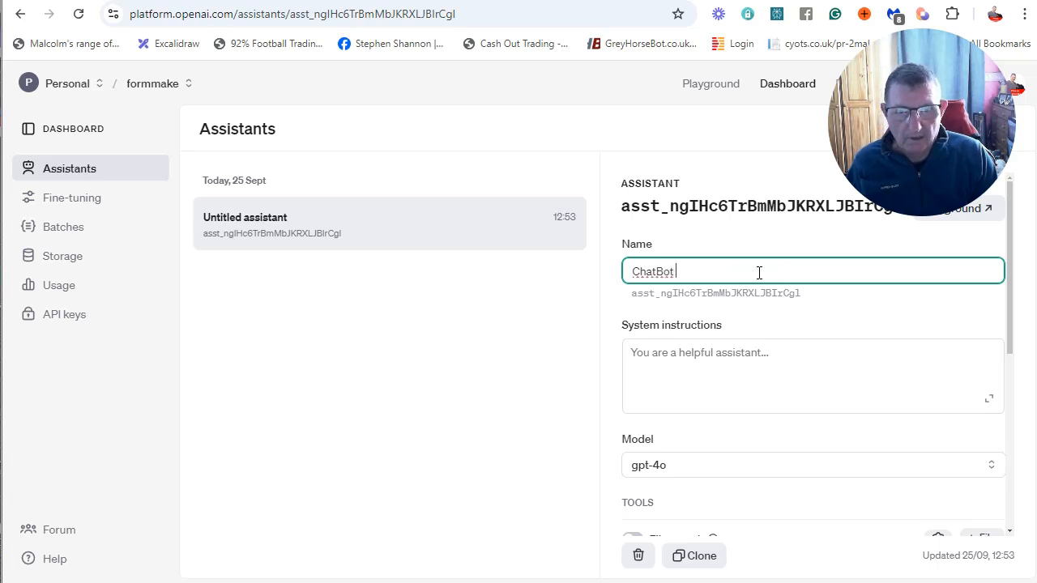
text(Aa)
text(sitent)
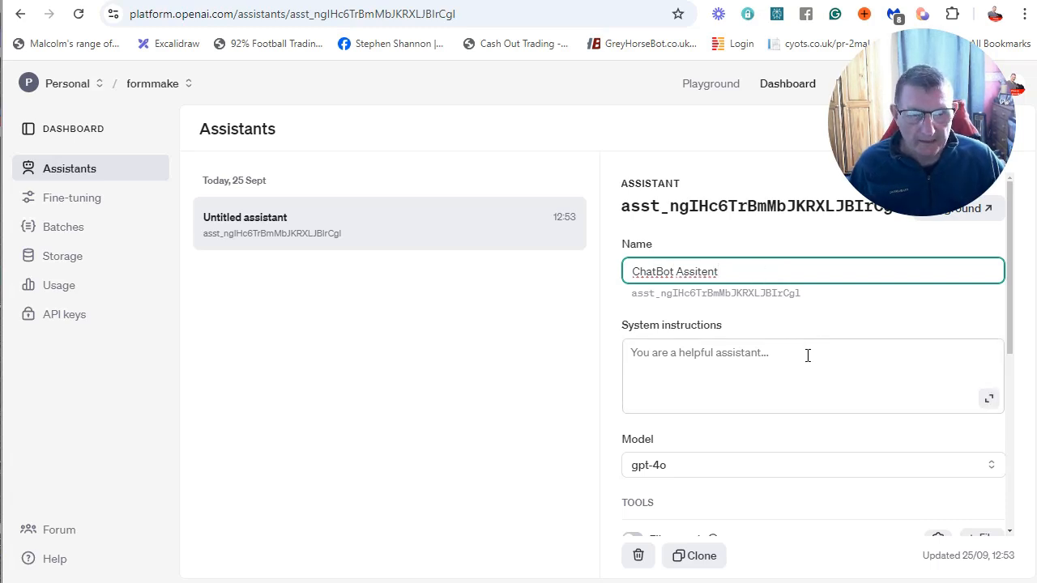
click(1033, 451)
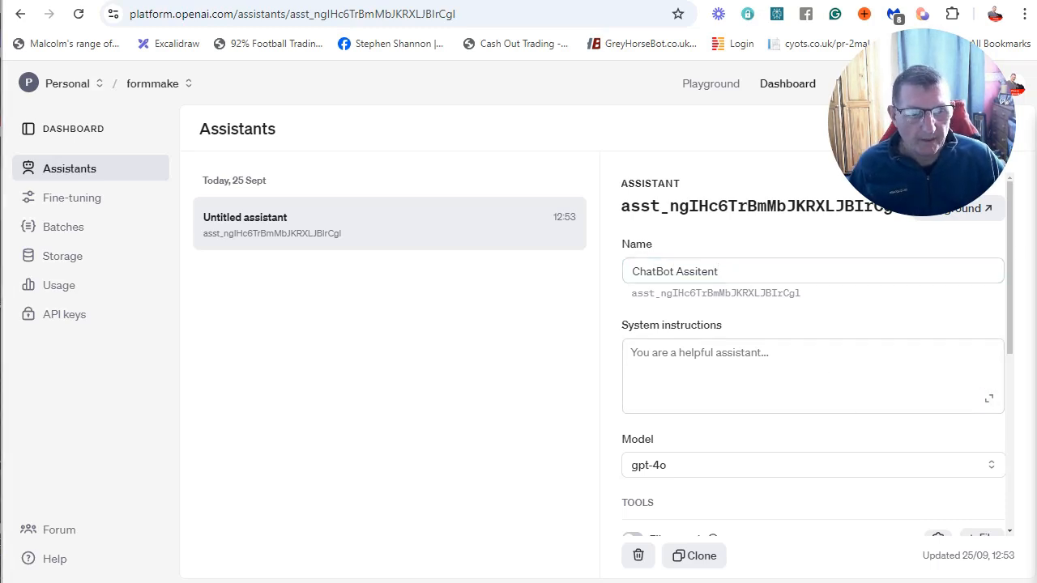
- Write system instructions for a helpful Q & A assistant that answers in a formal way, but not too formal, basing all answers on its files
click(716, 375)
text(You are a helpful Q & A assistant that will answer question in a formal way, but to formal. You will base all answer on the files that you have at your disposal.)
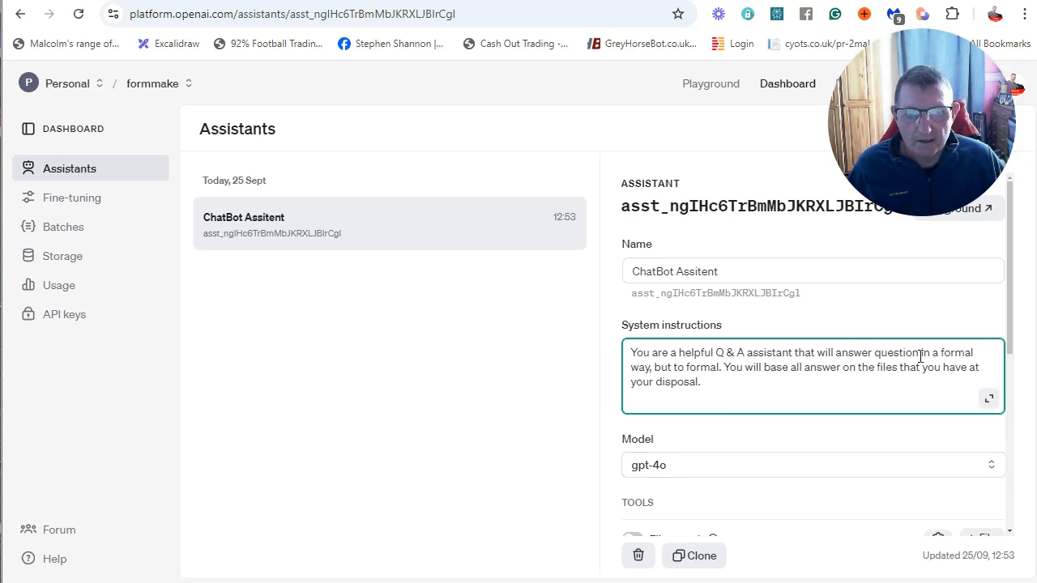
click(672, 366)
text(not to)
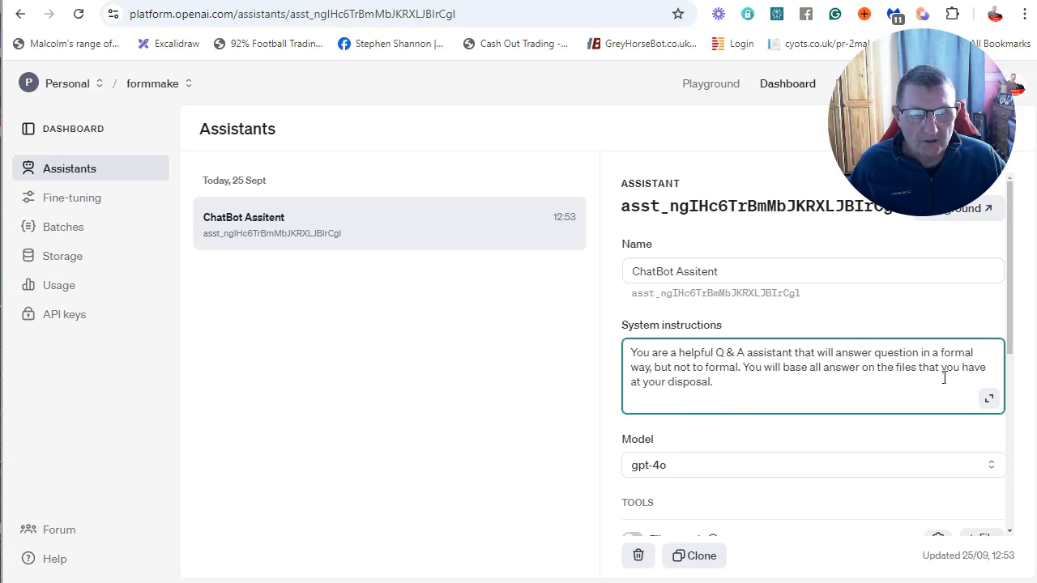
- Upload detailsofproduct.txt from the cashouttrading assistant folder to the assistant's file search attachments
scroll(770, 507, down, 2)
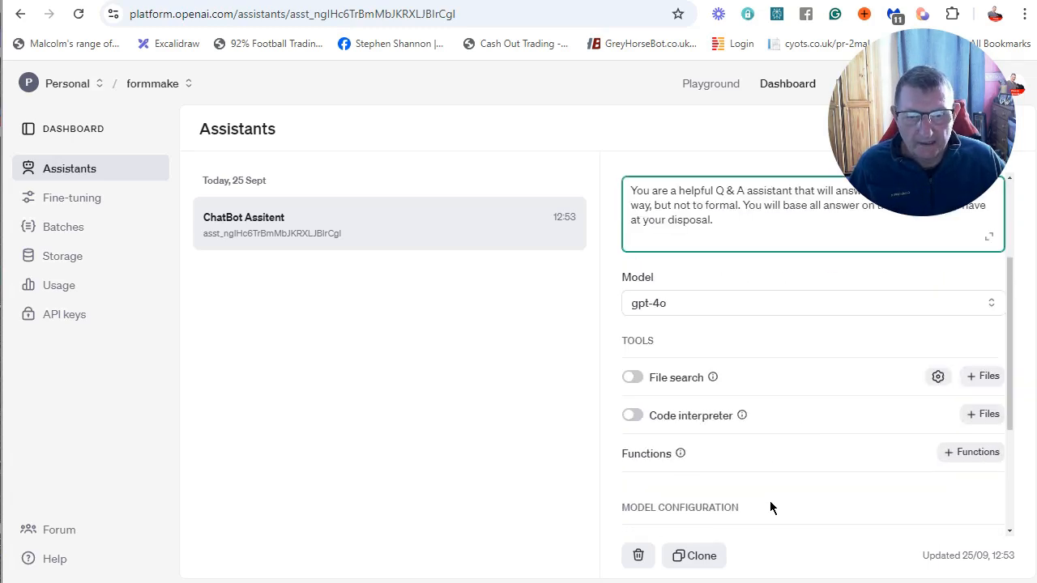
click(983, 378)
click(581, 324)
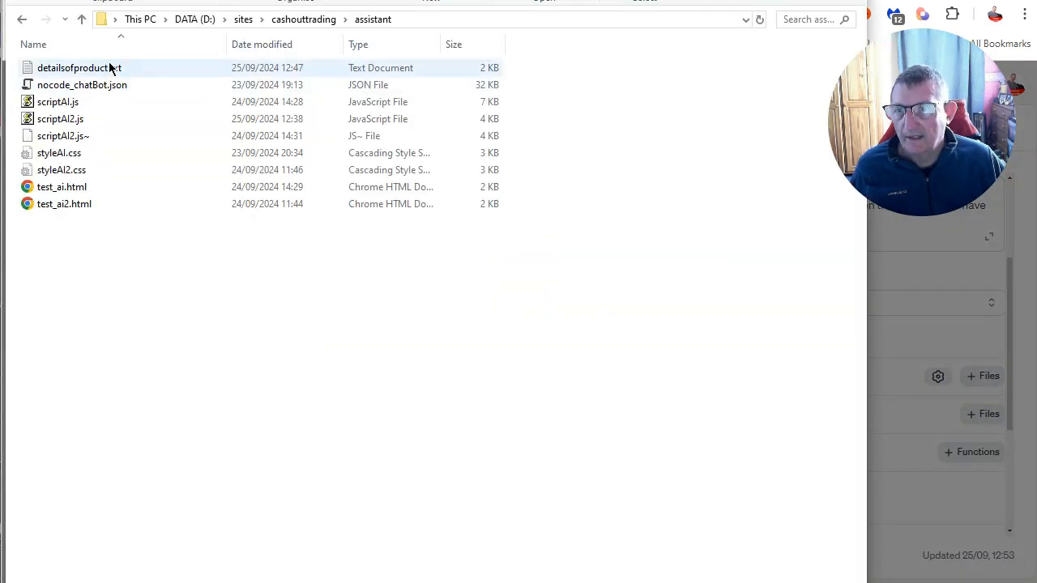
drag(429, 2, 198, 12)
drag(45, 82, 676, 357)
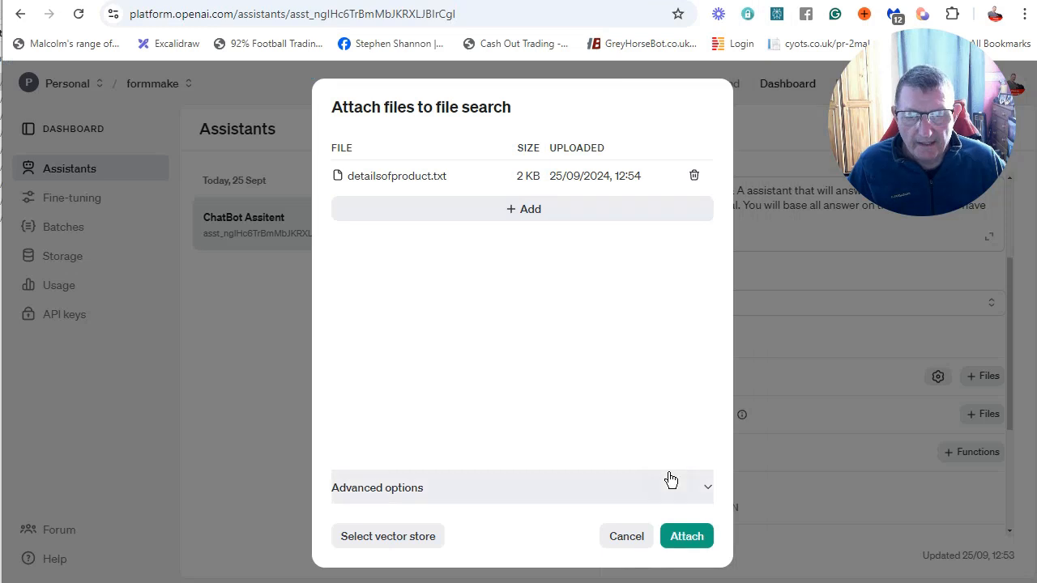
- Open detailsofproduct.txt in Notepad and review its product, pricing, delivery and warranty information
double_click(1, 81)
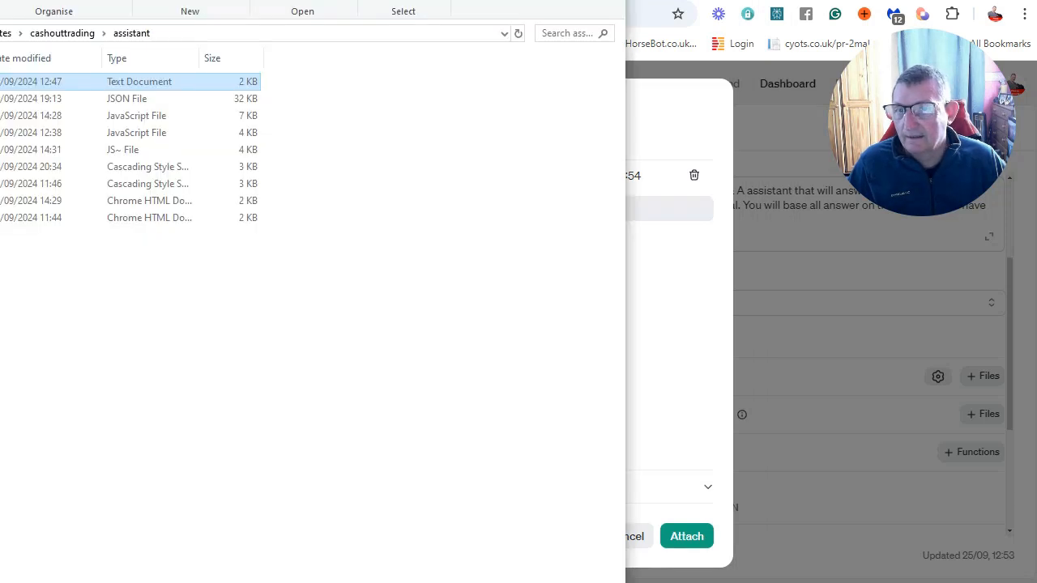
drag(385, 183, 481, 33)
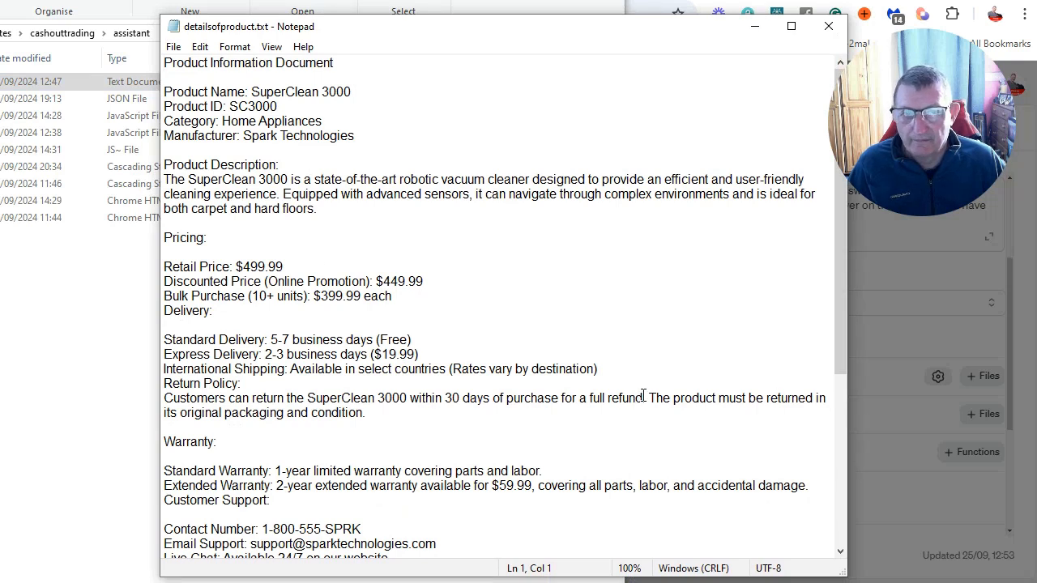
drag(641, 36, 556, 76)
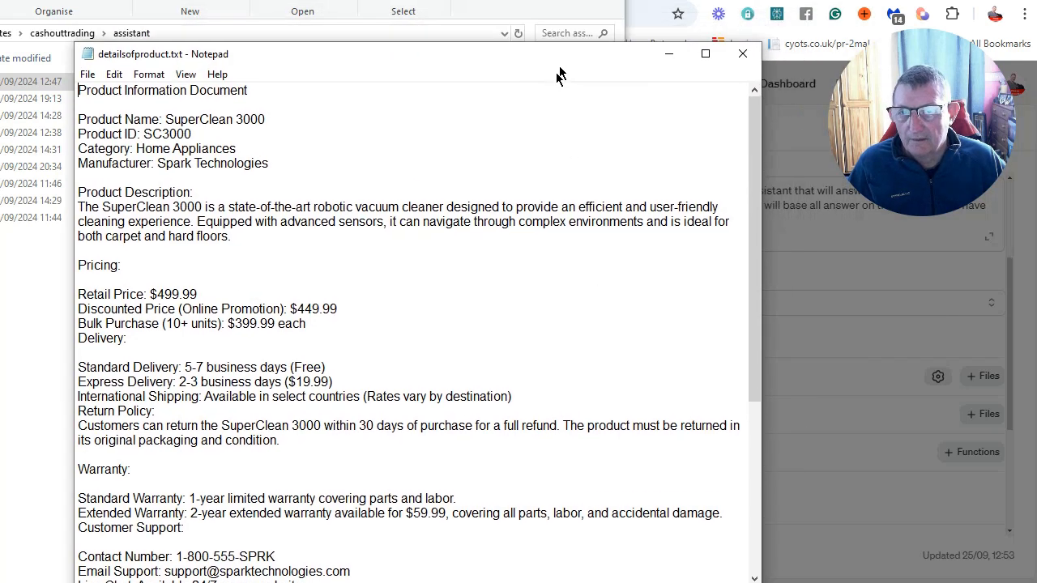
- Attach the uploaded detailsofproduct.txt to ChatBot Assitent and enable file search
click(659, 68)
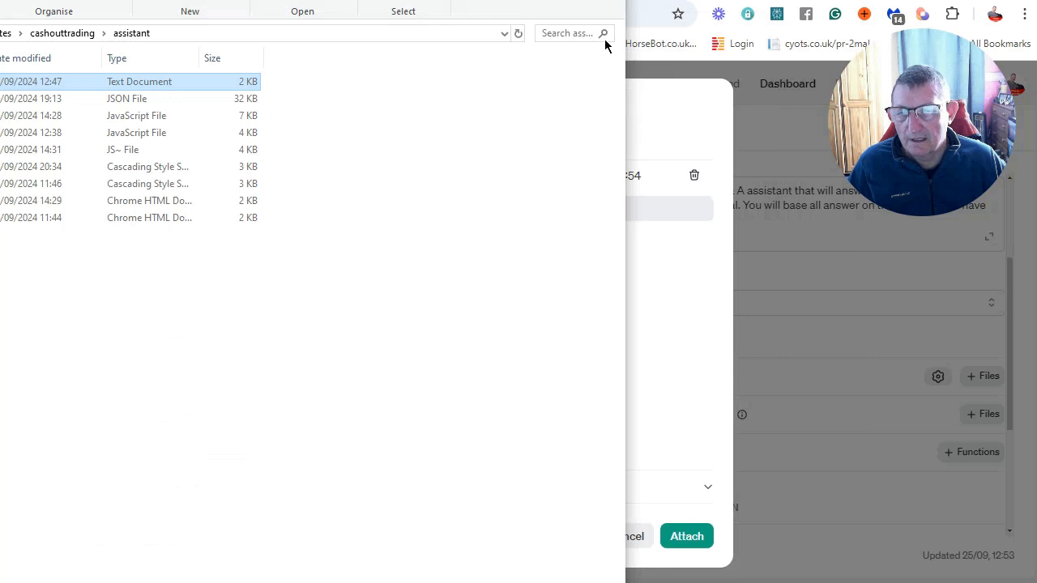
click(637, 164)
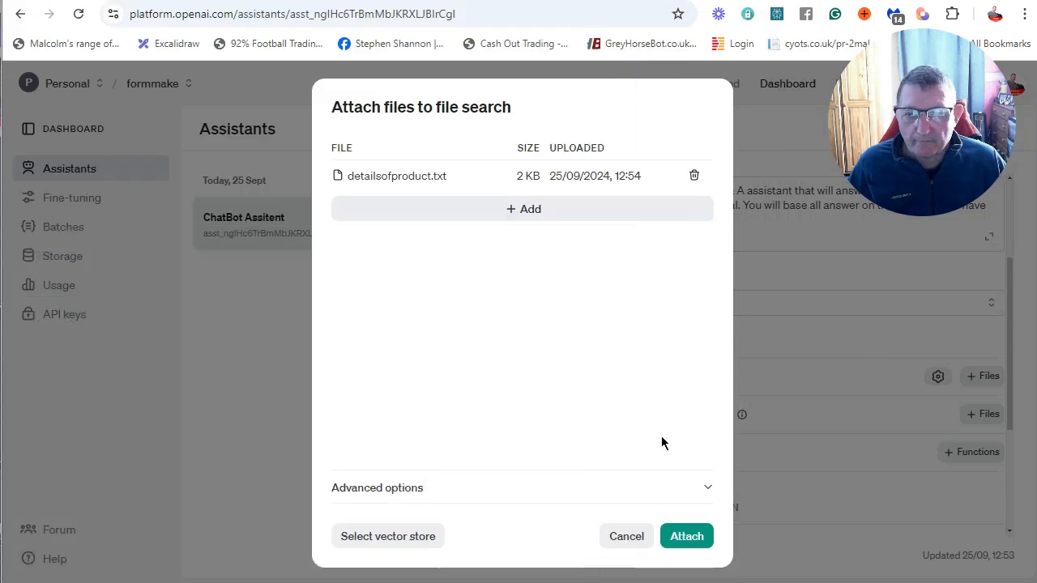
click(702, 538)
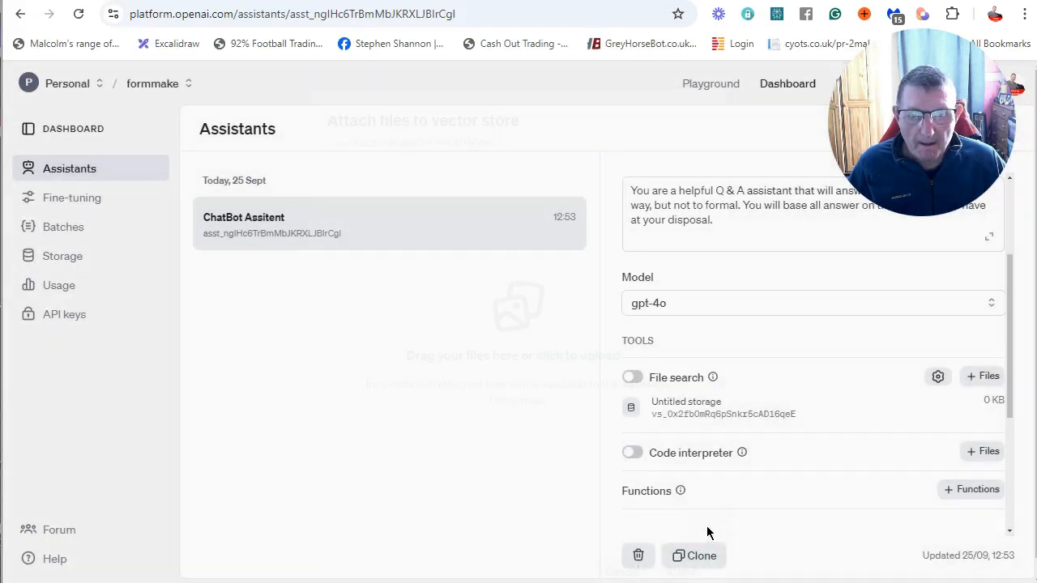
click(642, 378)
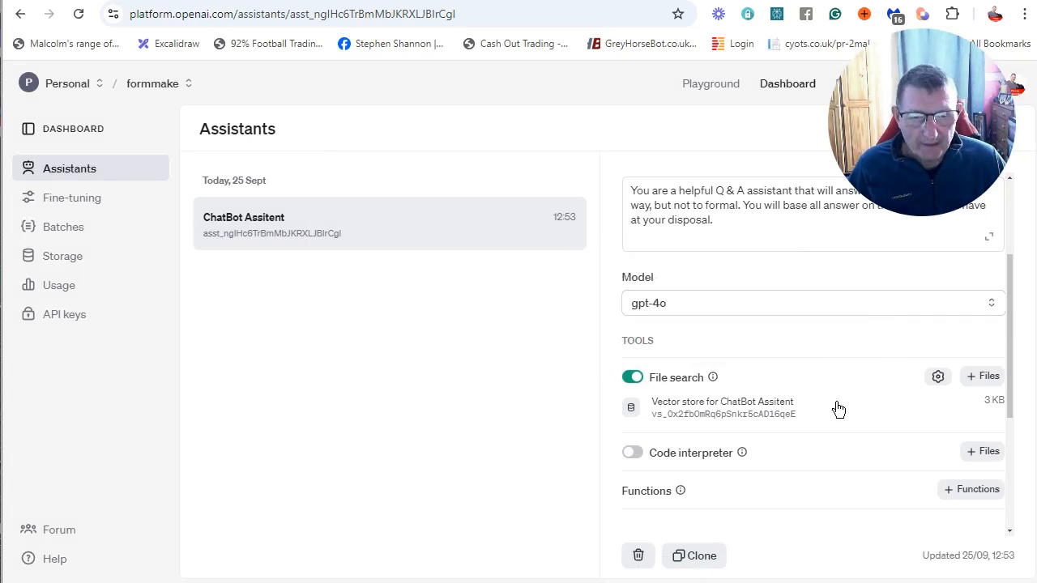
- Set the assistant's model to gpt-4o-mini and look through the other available models
scroll(883, 418, down, 2)
scroll(885, 417, down, 1)
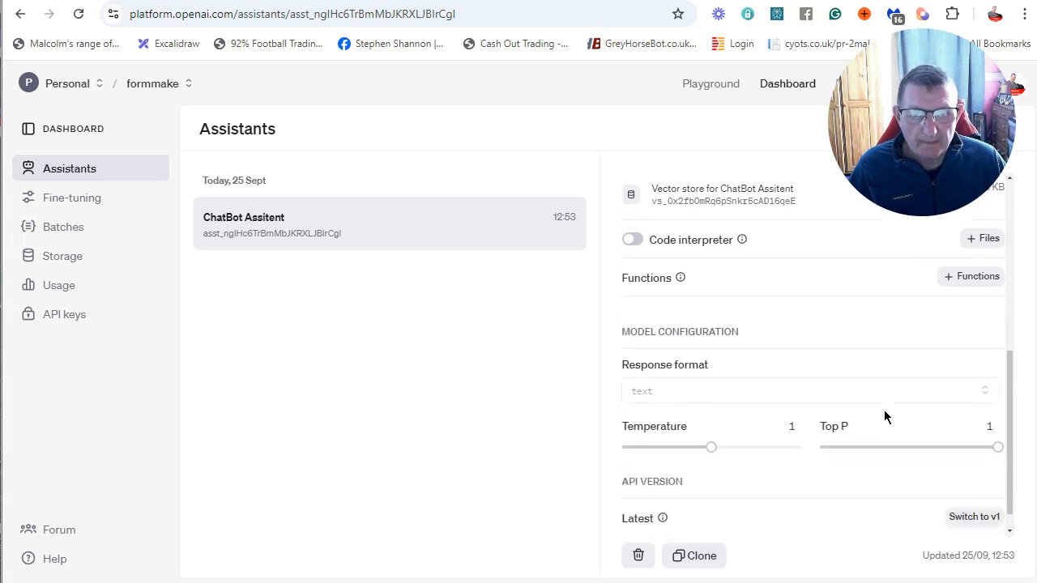
mouse_move(766, 428)
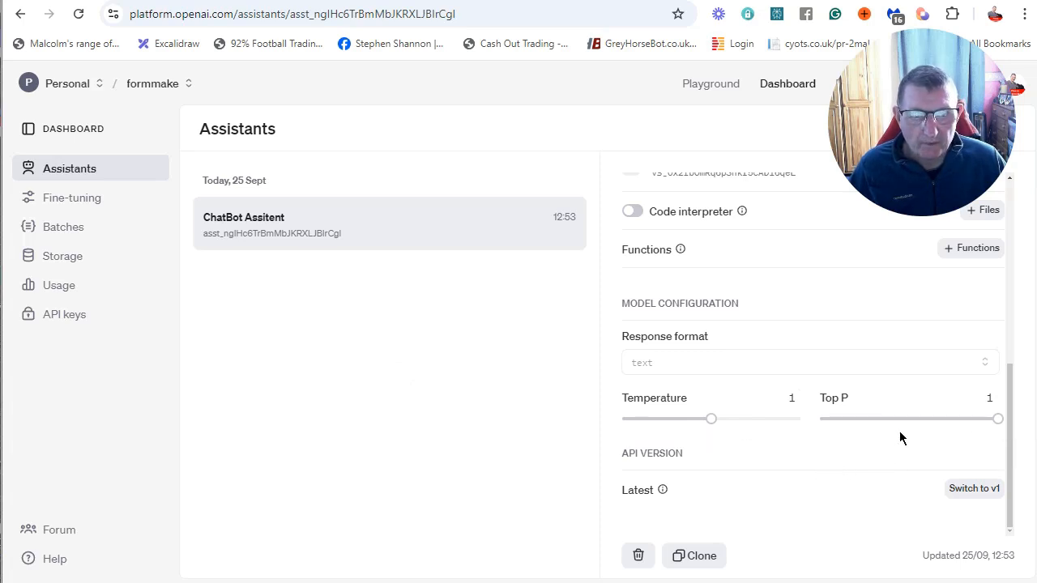
drag(1014, 436, 1011, 296)
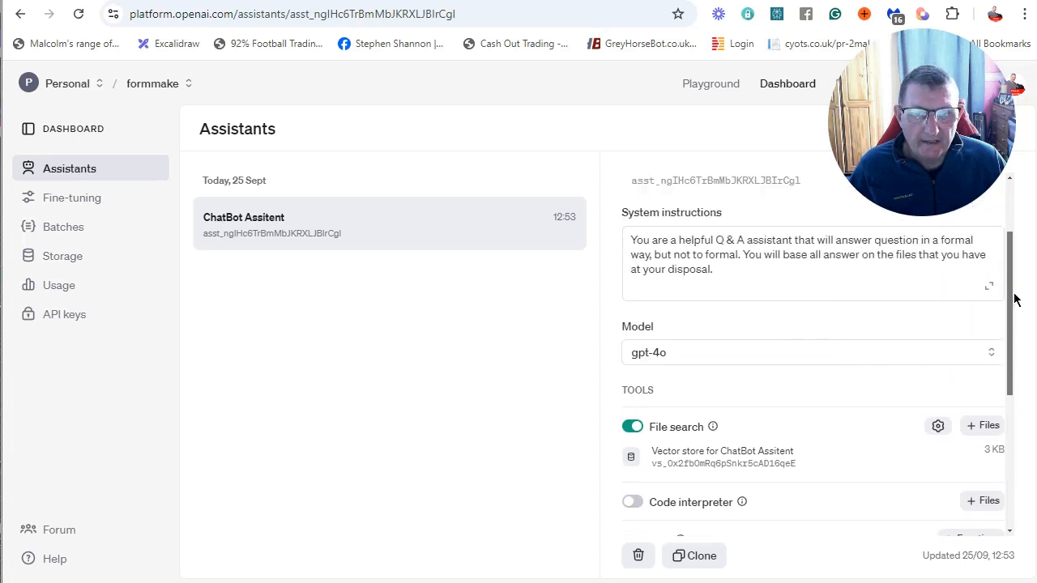
click(992, 382)
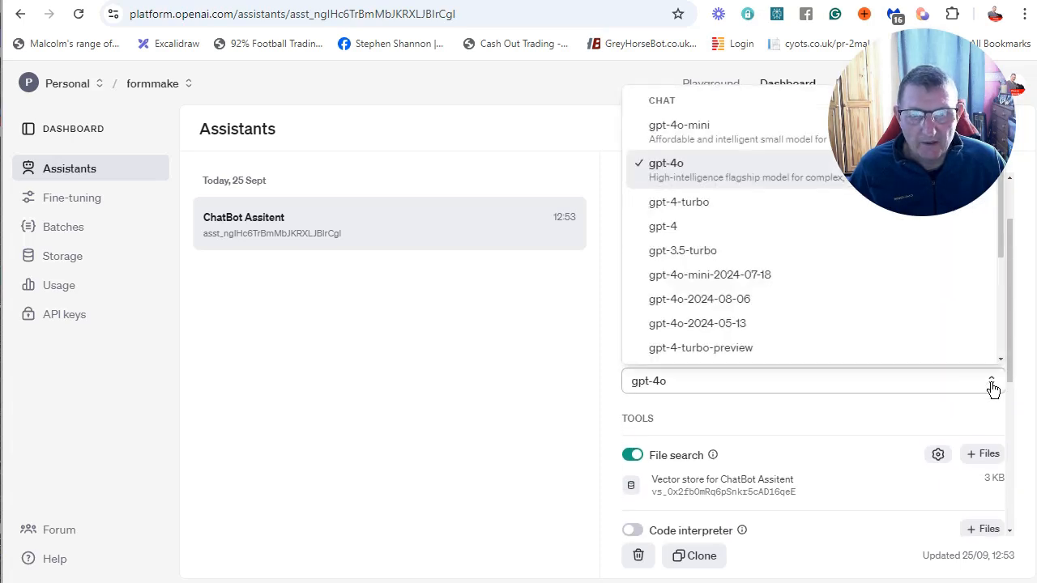
click(738, 132)
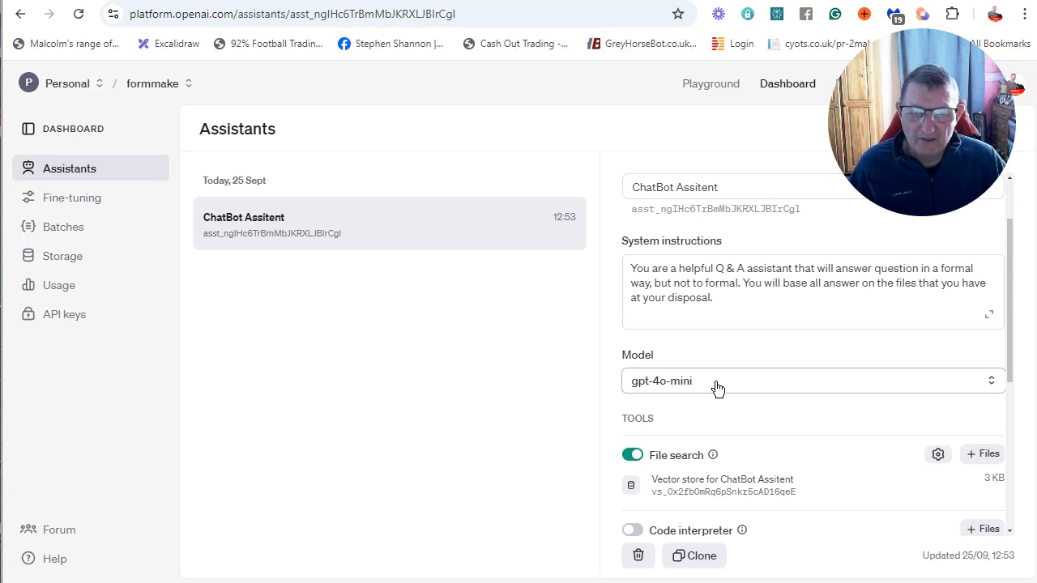
click(752, 391)
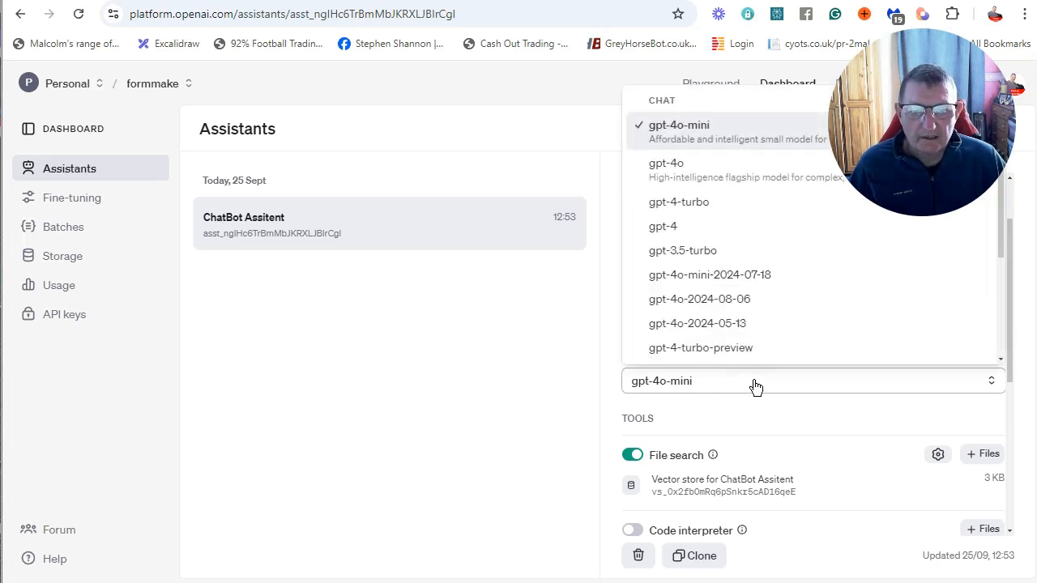
scroll(763, 352, down, 1)
scroll(764, 353, down, 1)
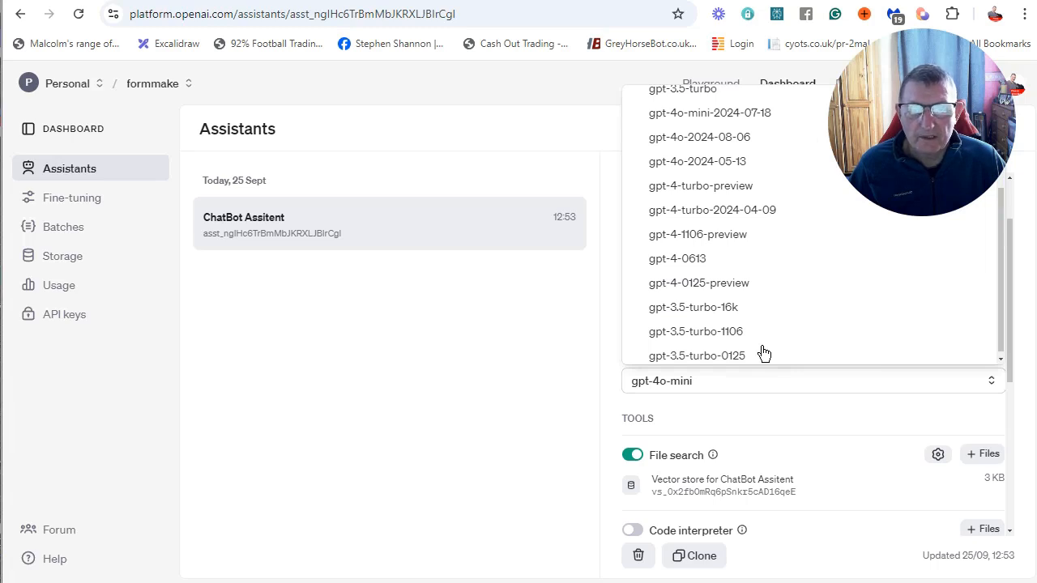
scroll(763, 353, up, 2)
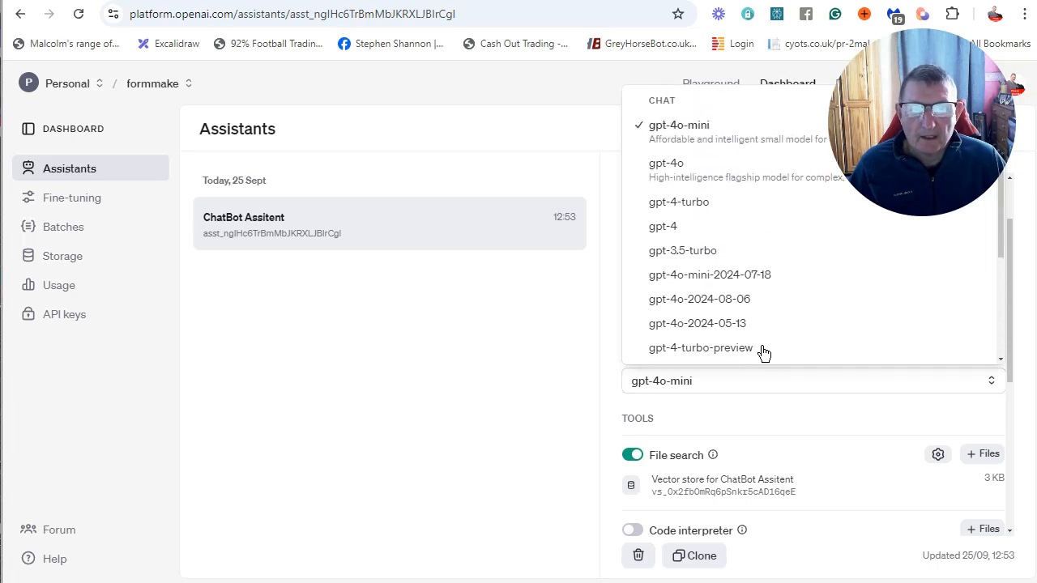
click(729, 381)
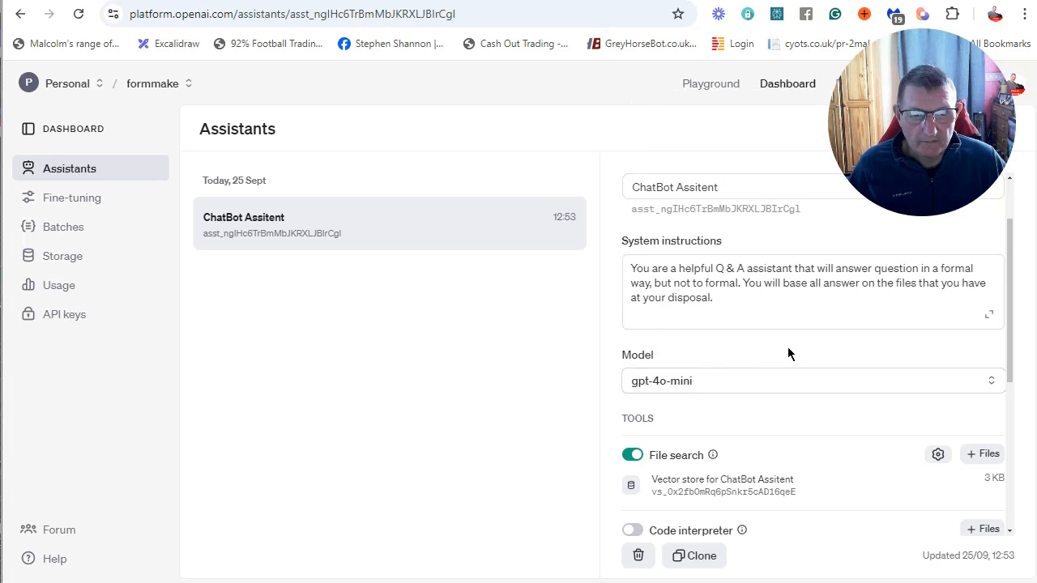
- Open ChatBot Assitent in the Playground and ask it "Whats the price of the product"
drag(1007, 364, 995, 321)
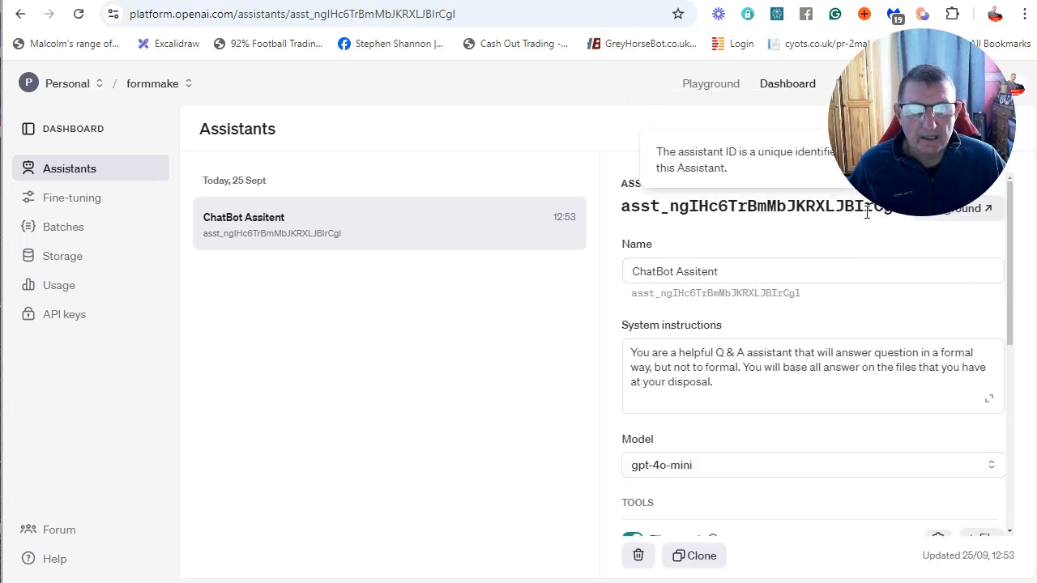
mouse_move(914, 159)
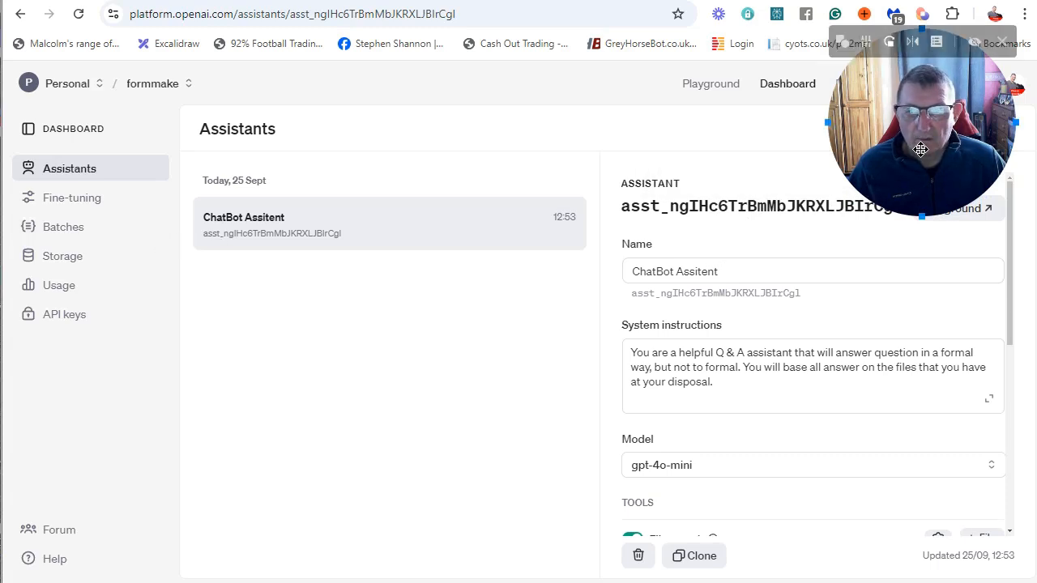
drag(921, 149, 469, 167)
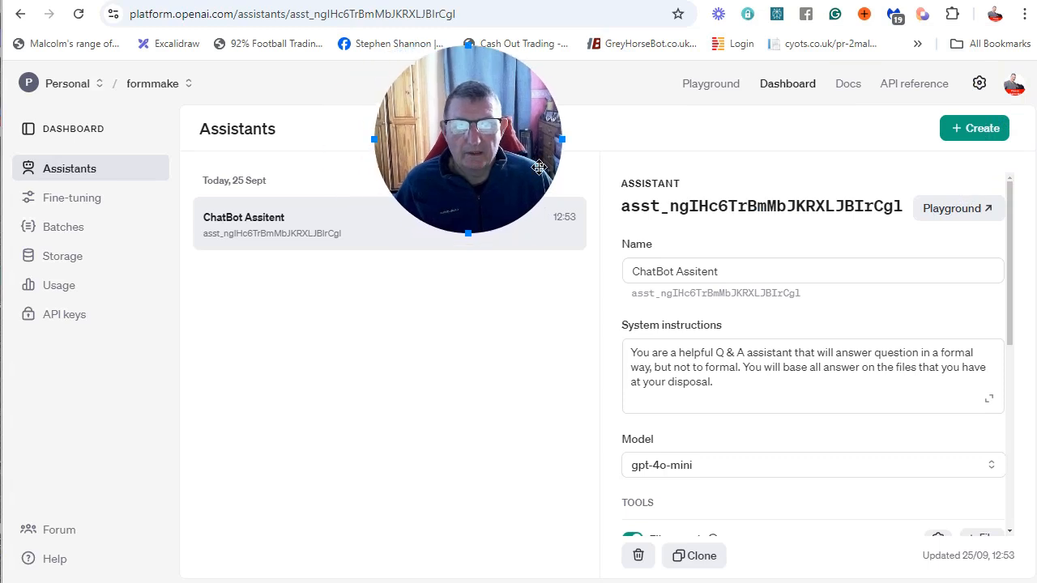
click(955, 209)
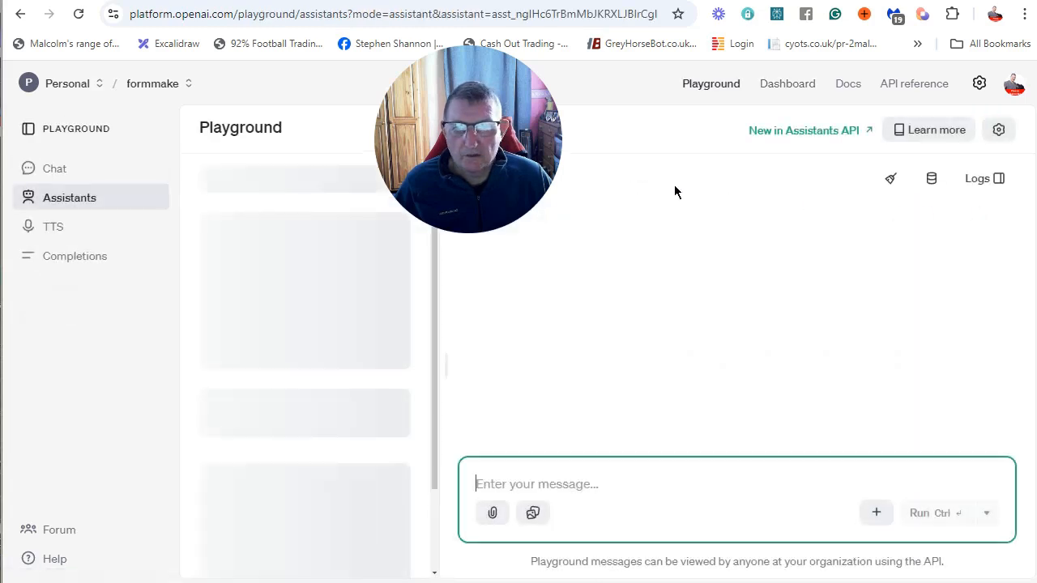
drag(476, 167, 308, 202)
click(598, 484)
text(W)
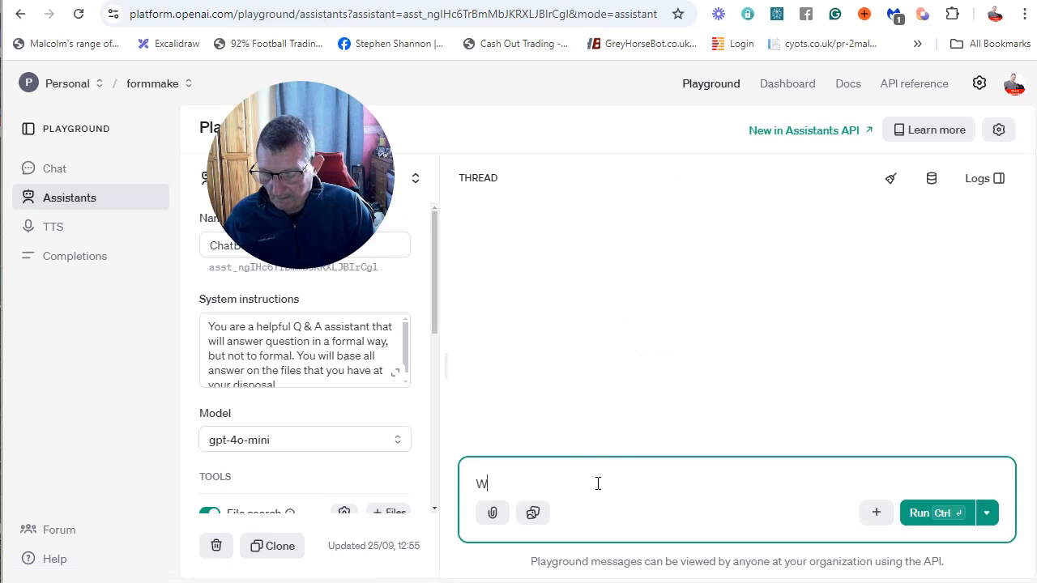
text(hats the price of the)
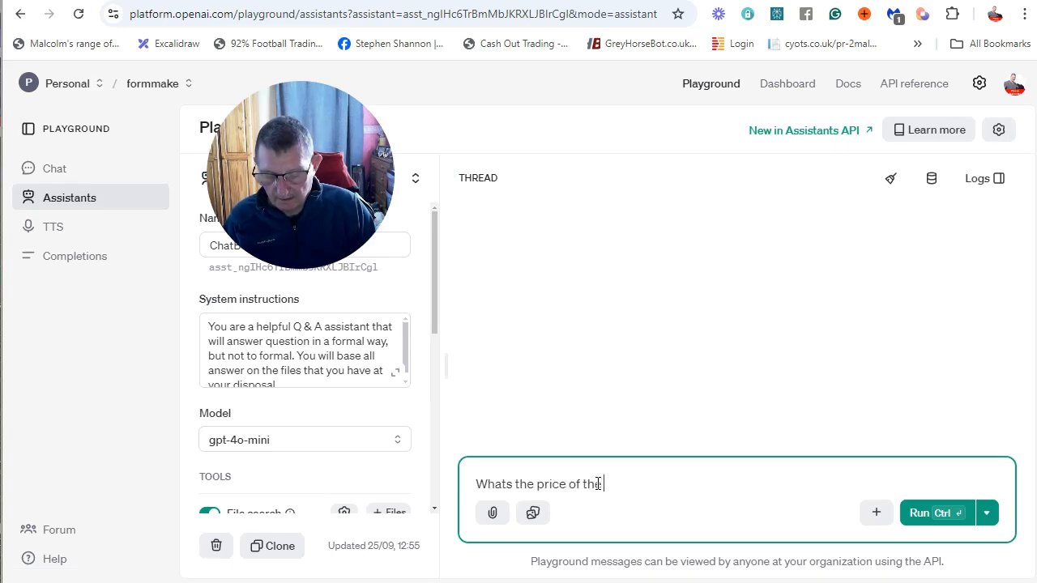
text( product)
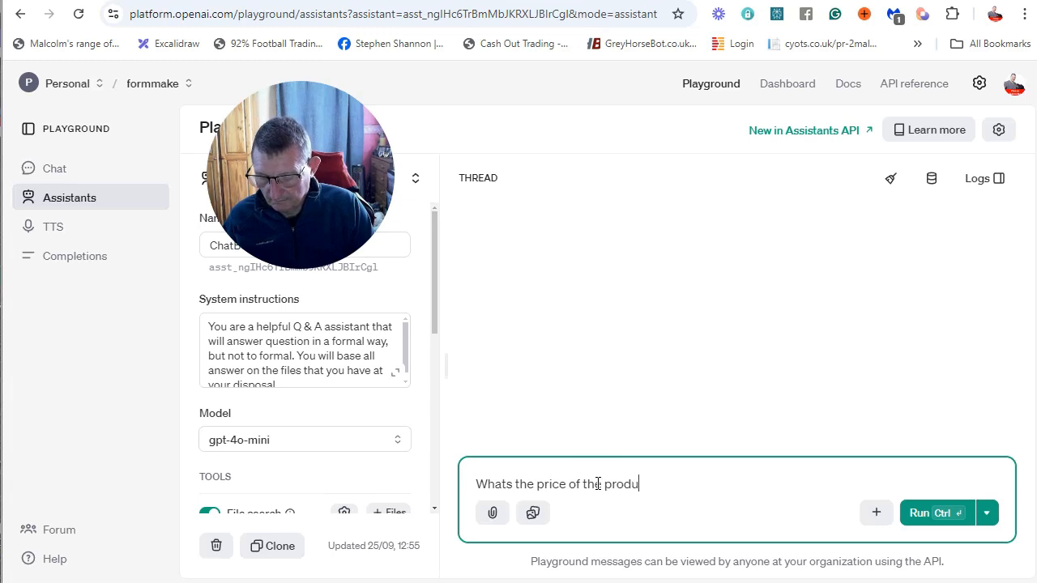
click(902, 518)
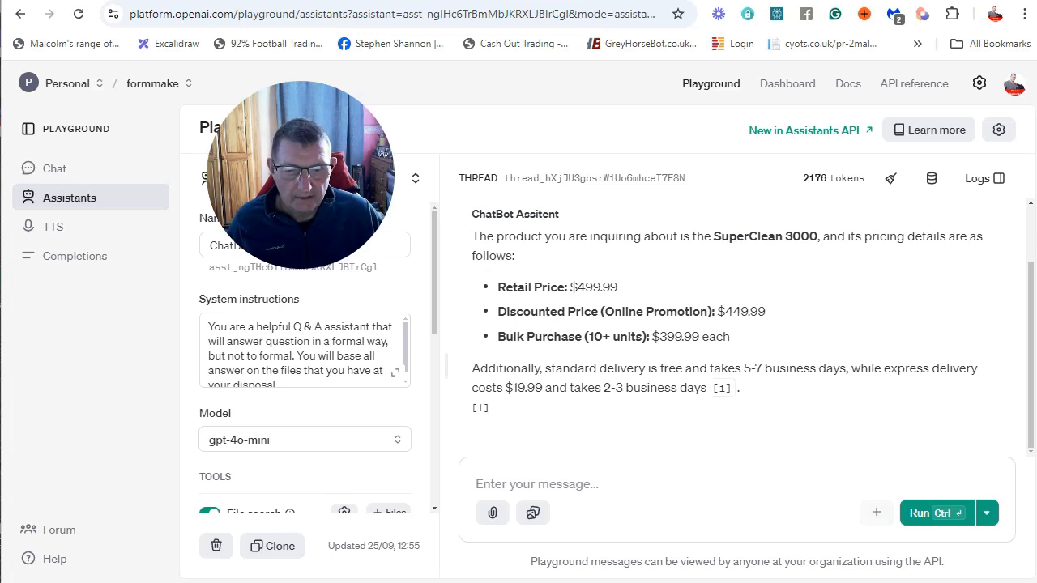
- Compare the assistant's reply with the pricing and express delivery details in detailsofproduct.txt in Notepad
key(alt+Tab)
drag(481, 74, 1036, 83)
drag(861, 70, 833, 50)
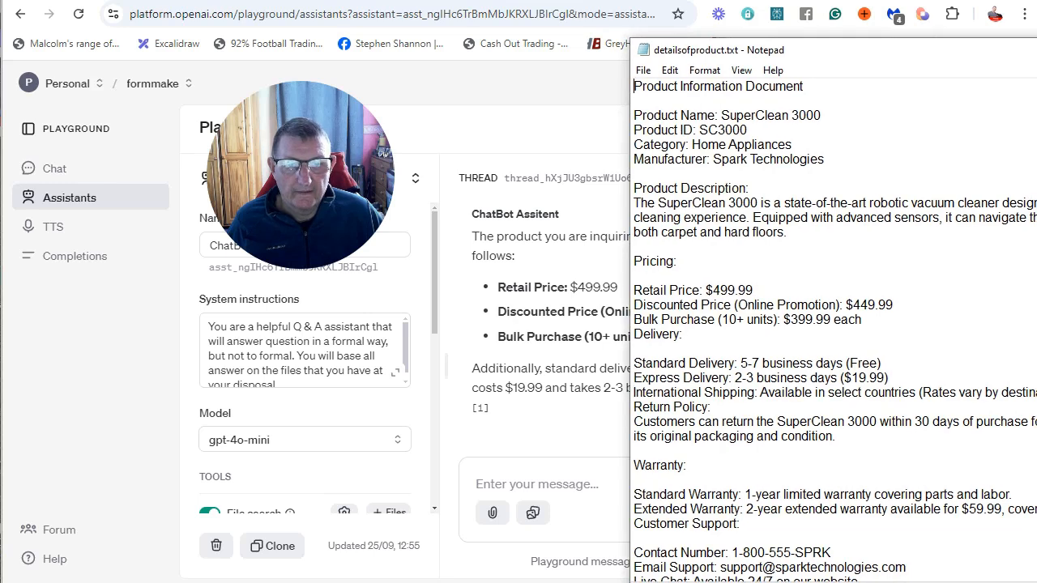
scroll(834, 332, down, 6)
scroll(834, 333, up, 2)
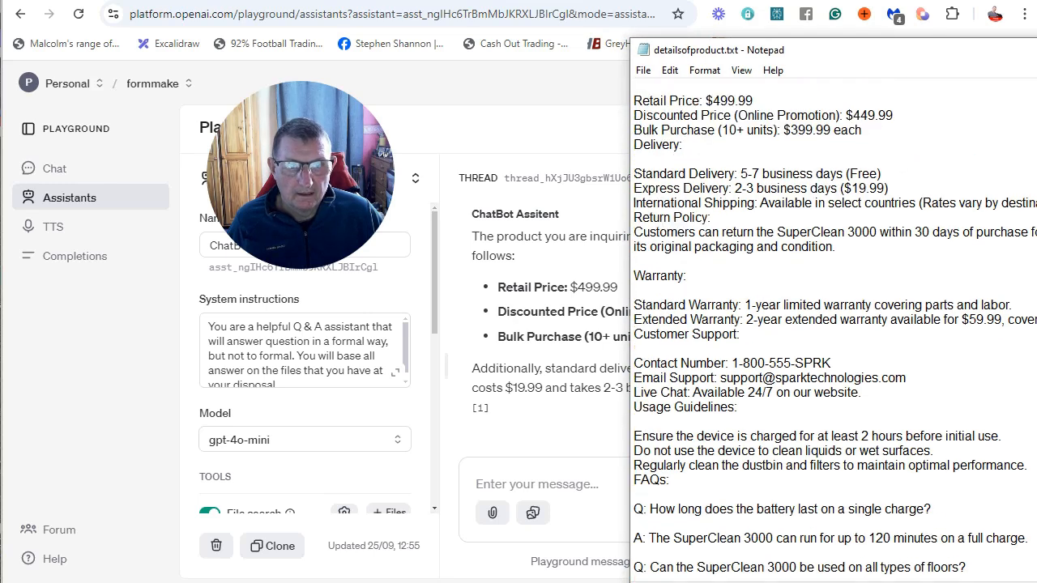
scroll(834, 332, up, 3)
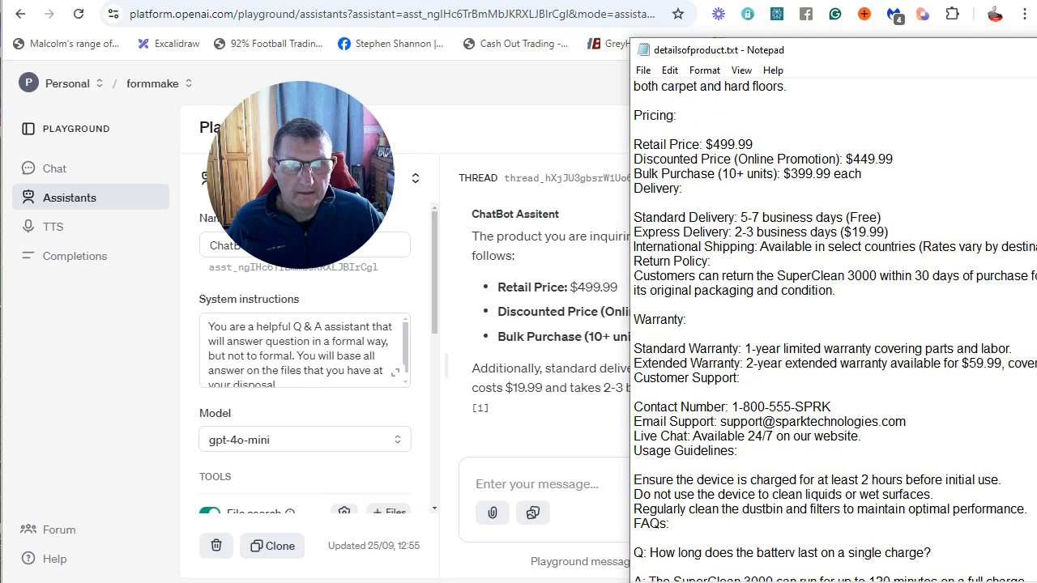
drag(889, 320, 573, 328)
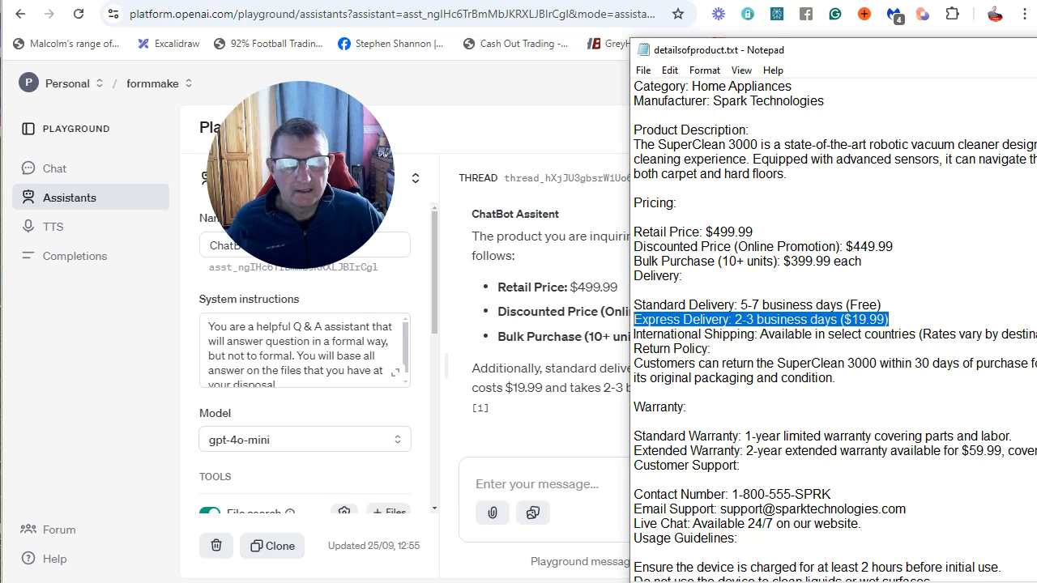
click(1035, 50)
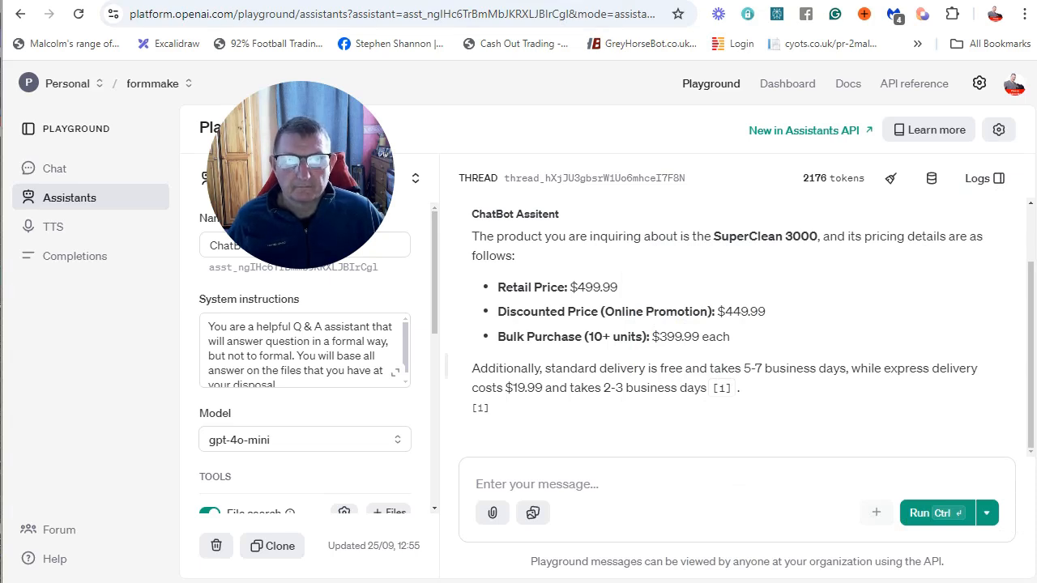
- Create a secret API key named "cahtBot Q&A" for the formmake project with All permissions, and copy the key
click(91, 203)
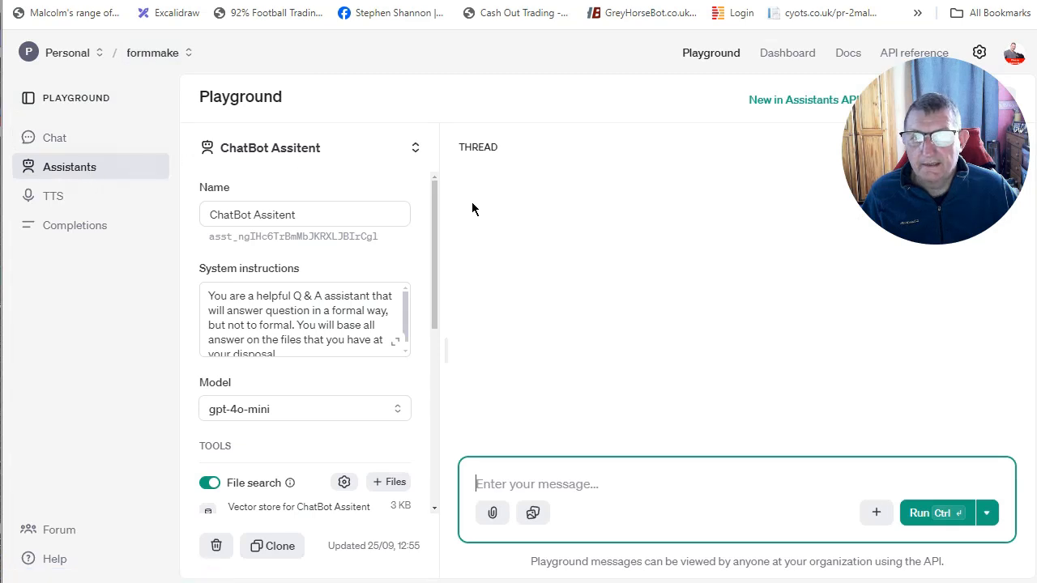
click(783, 59)
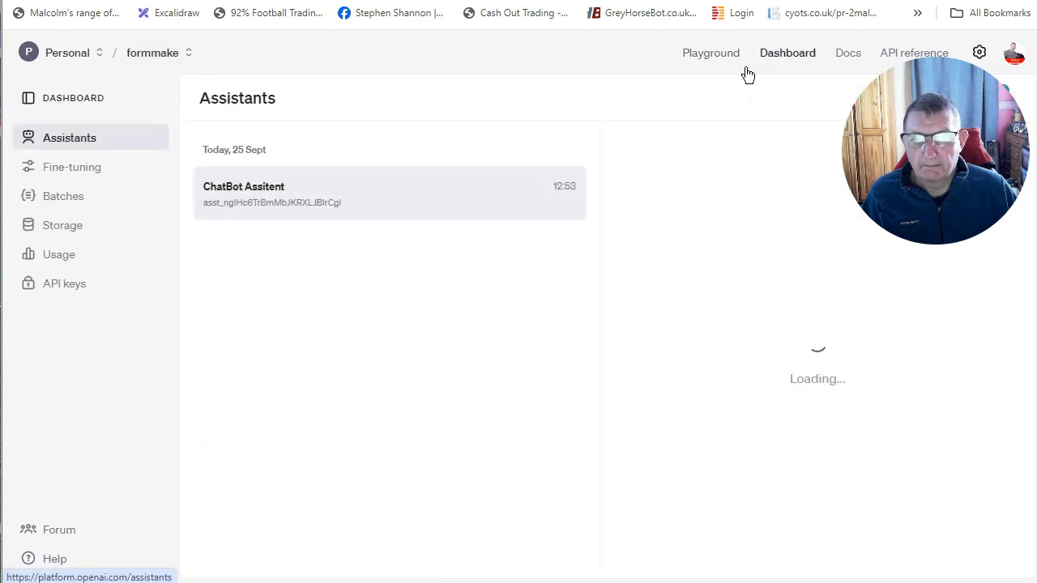
click(68, 287)
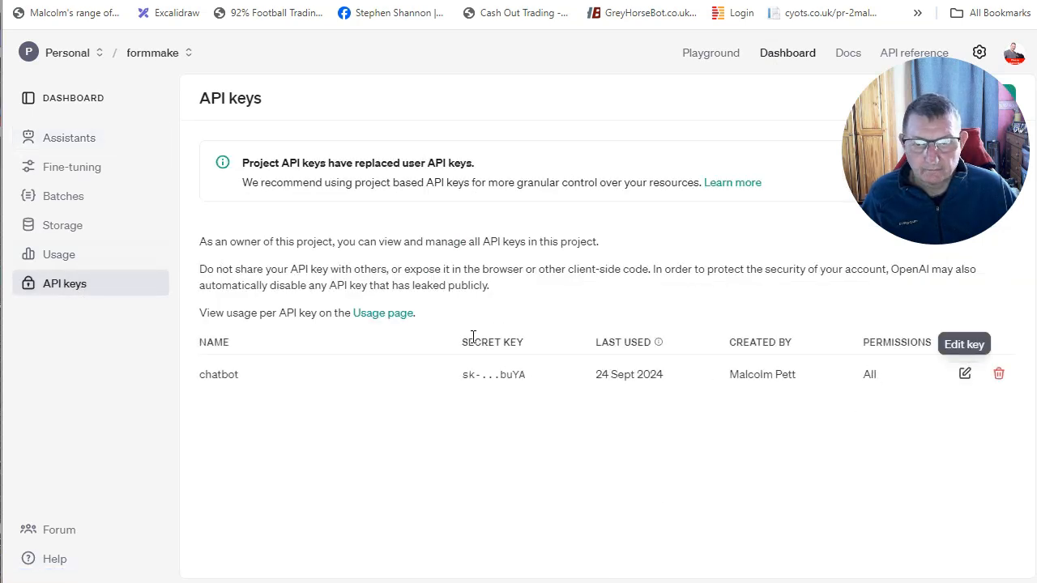
drag(889, 139, 222, 478)
click(944, 101)
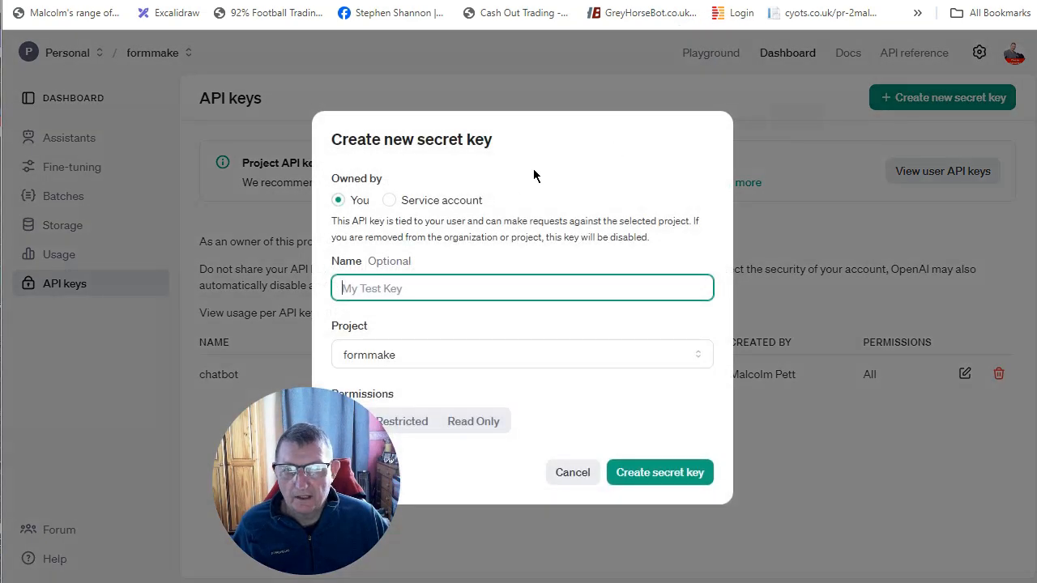
drag(303, 446, 170, 441)
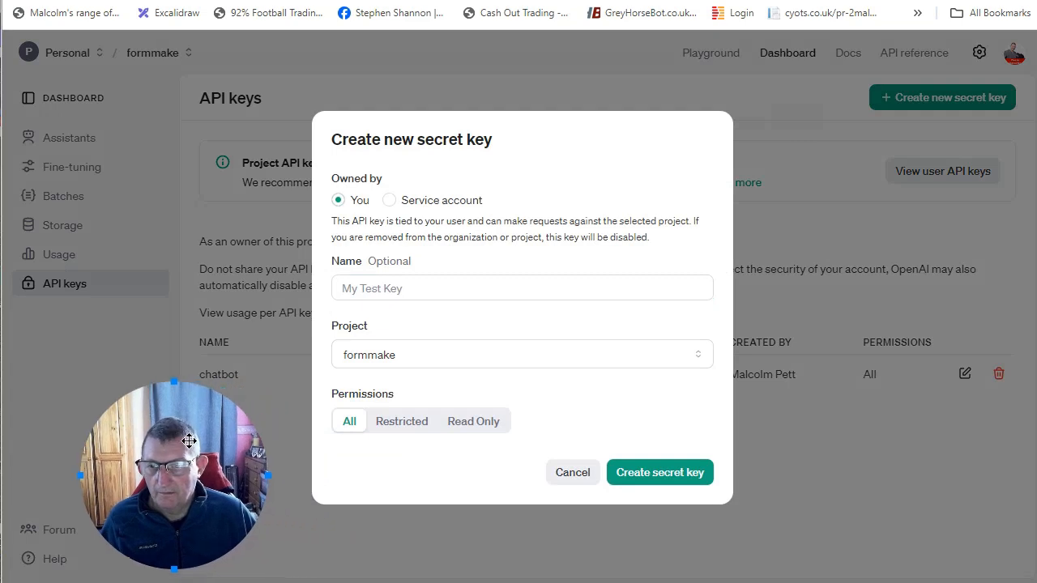
click(395, 285)
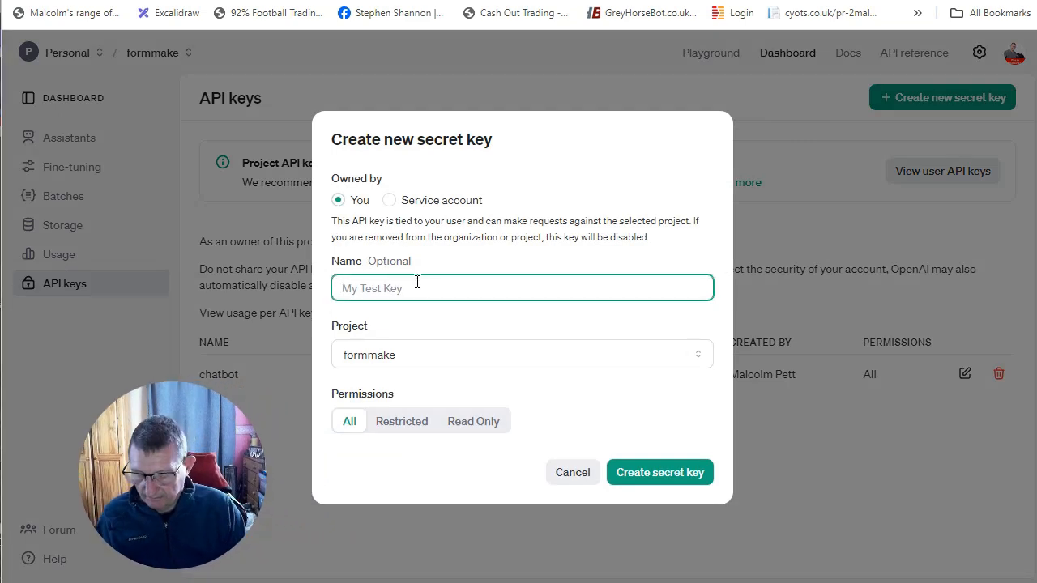
text(cahtBot Q&A)
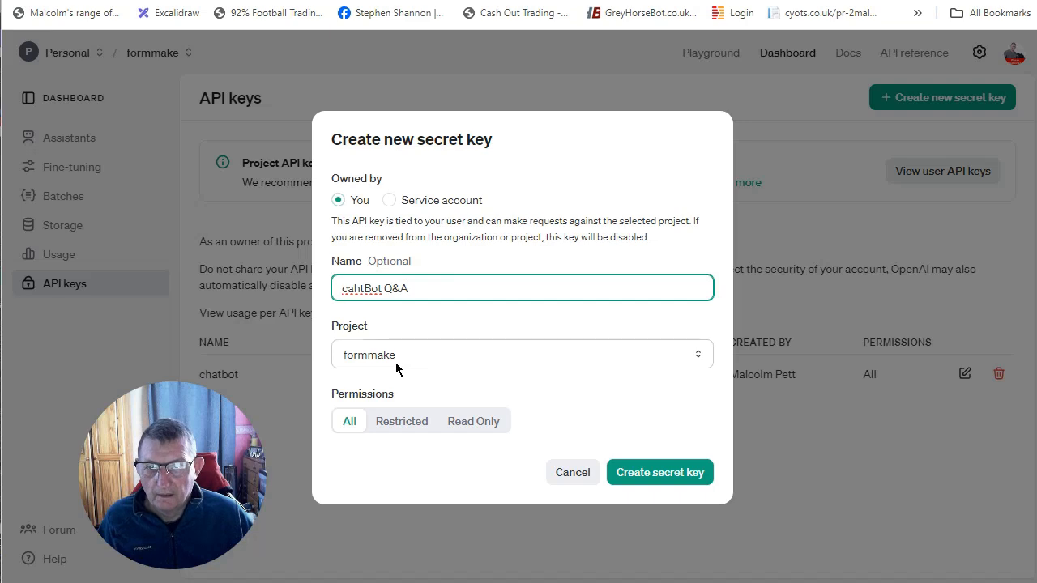
click(648, 470)
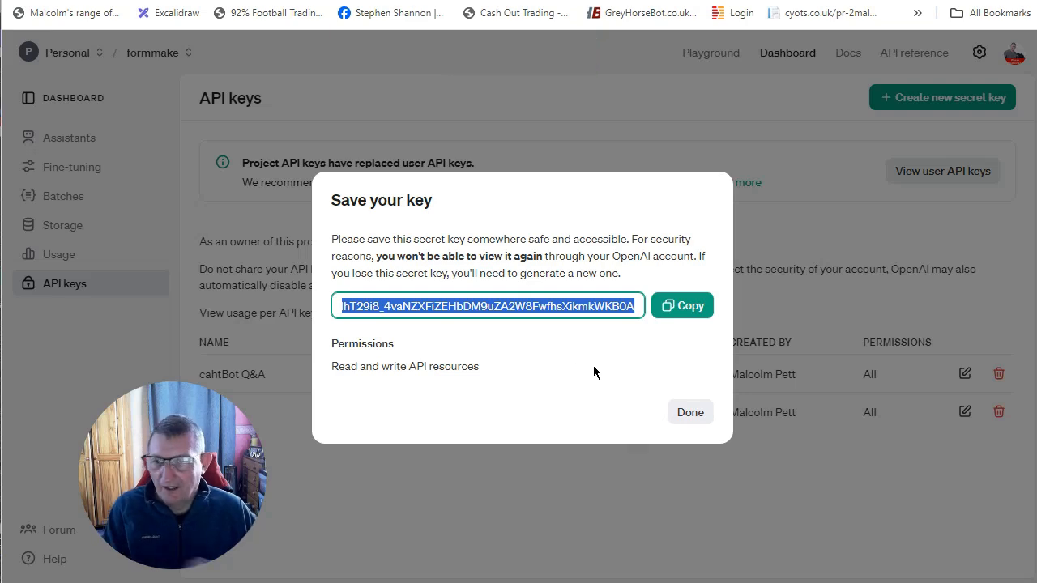
click(678, 312)
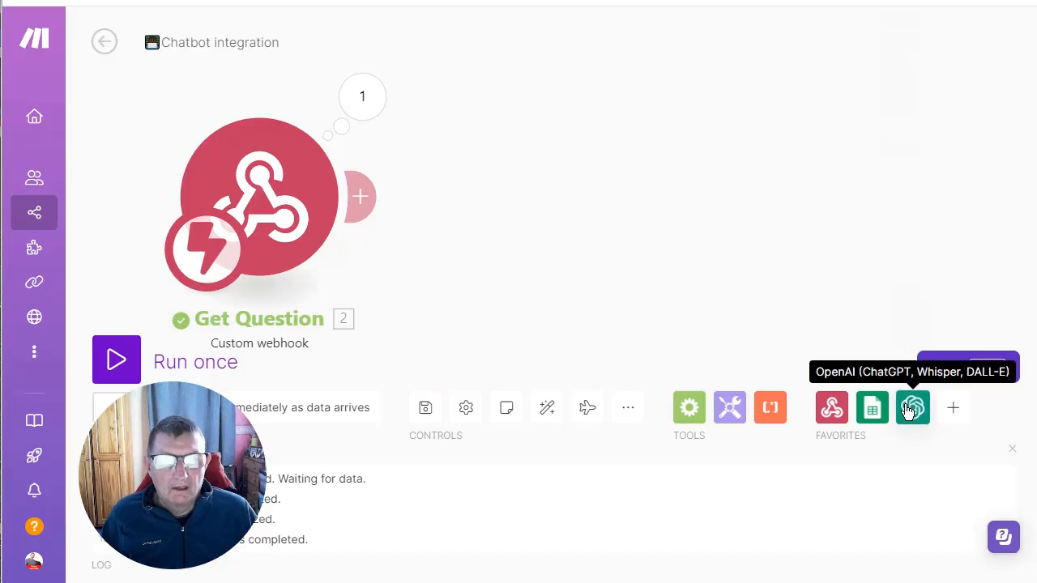
- Add an OpenAI Message an Assistant module after the Get Question webhook and open its settings
click(914, 411)
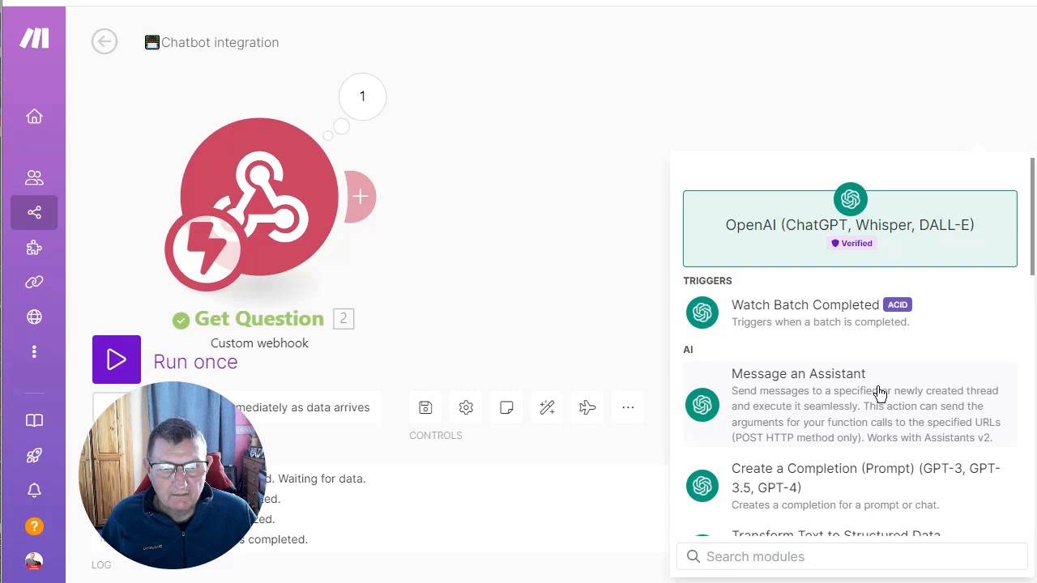
click(879, 393)
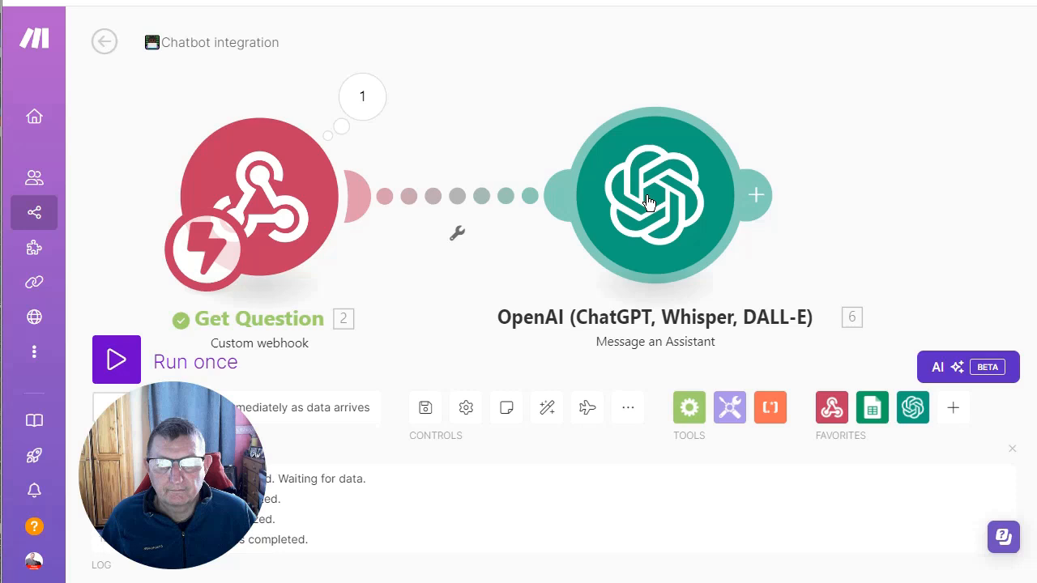
click(648, 202)
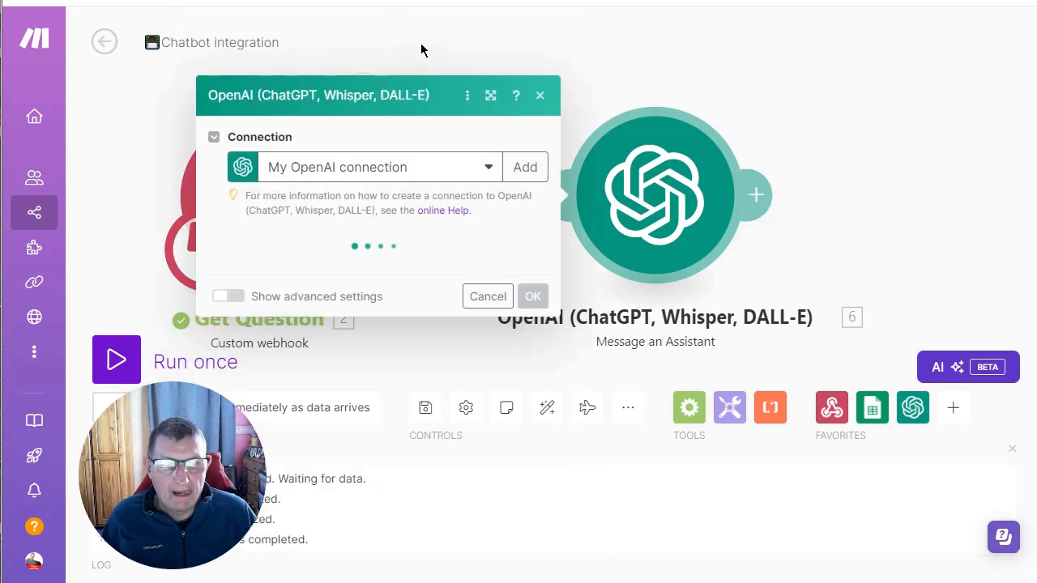
drag(413, 47, 421, 47)
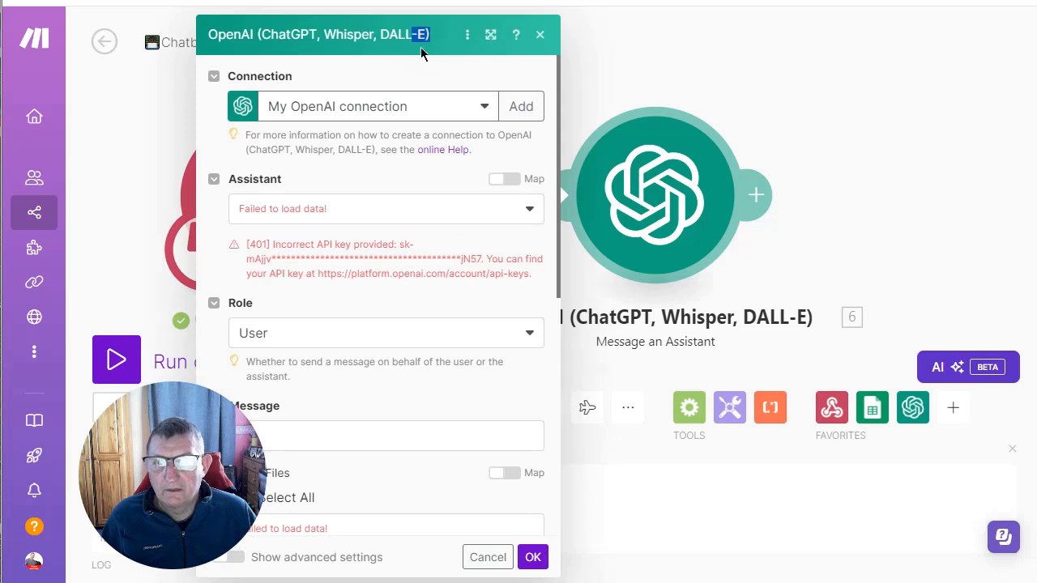
- Create an OpenAI connection named chatgpt for the module, paste the copied API key, and save it
click(521, 106)
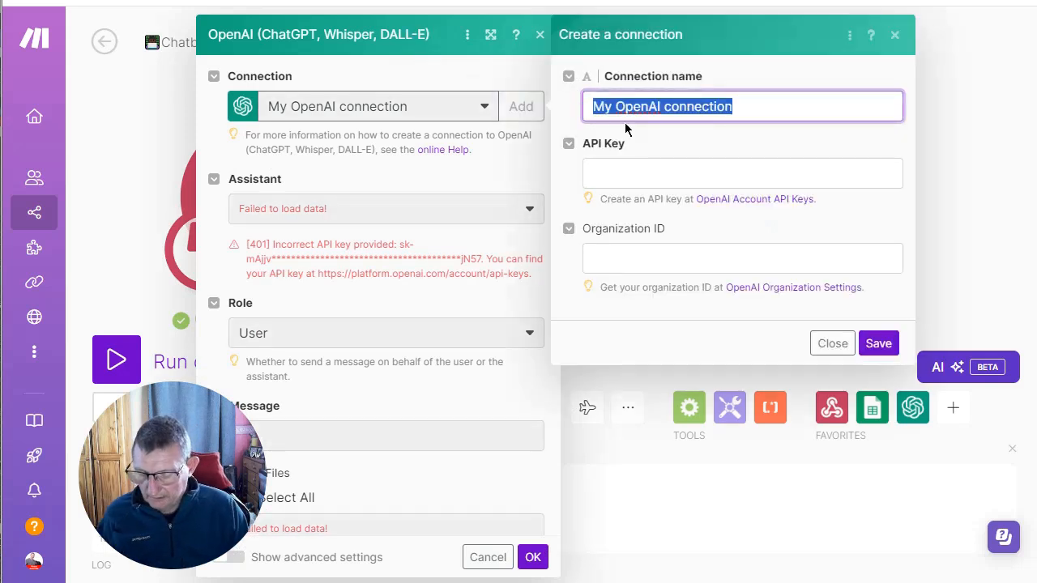
text(chatgpt)
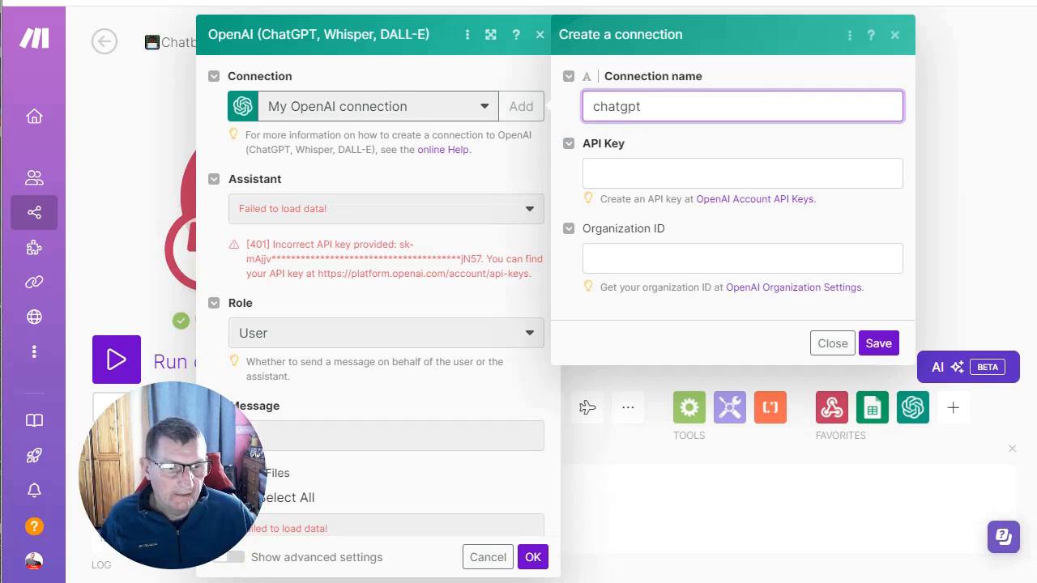
key(alt+Tab)
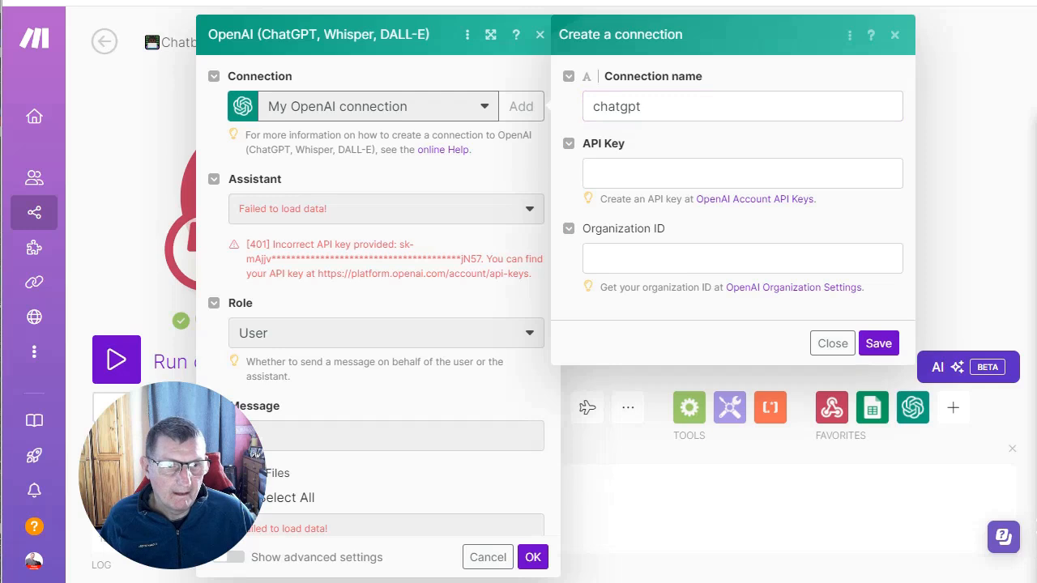
click(636, 173)
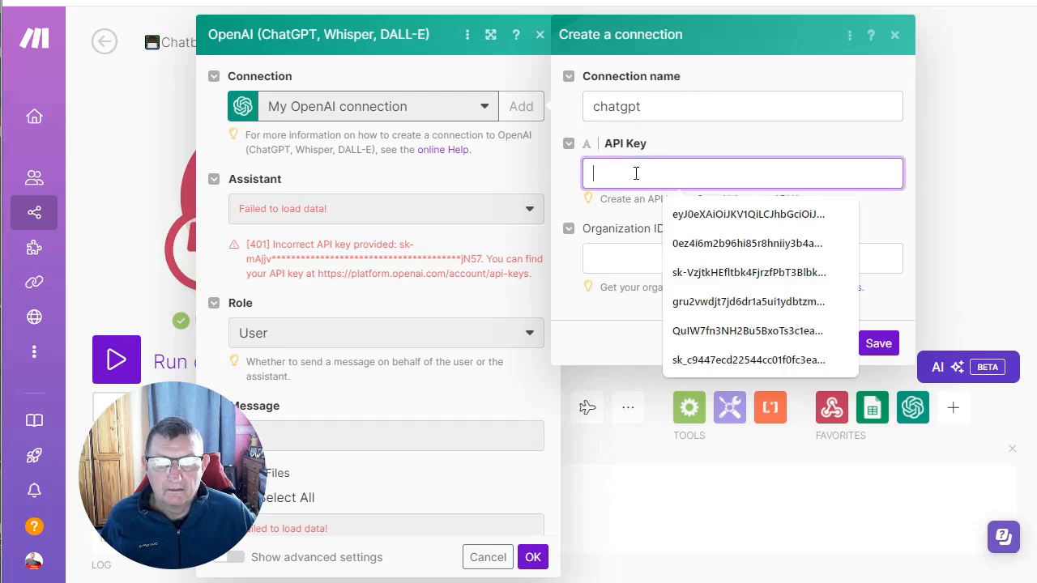
key(ctrl+v)
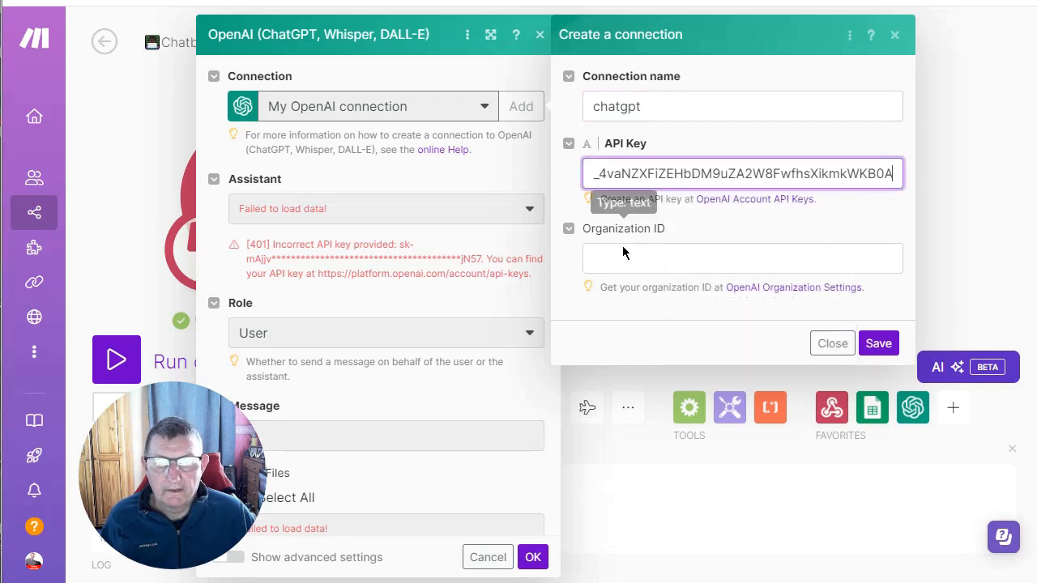
click(877, 346)
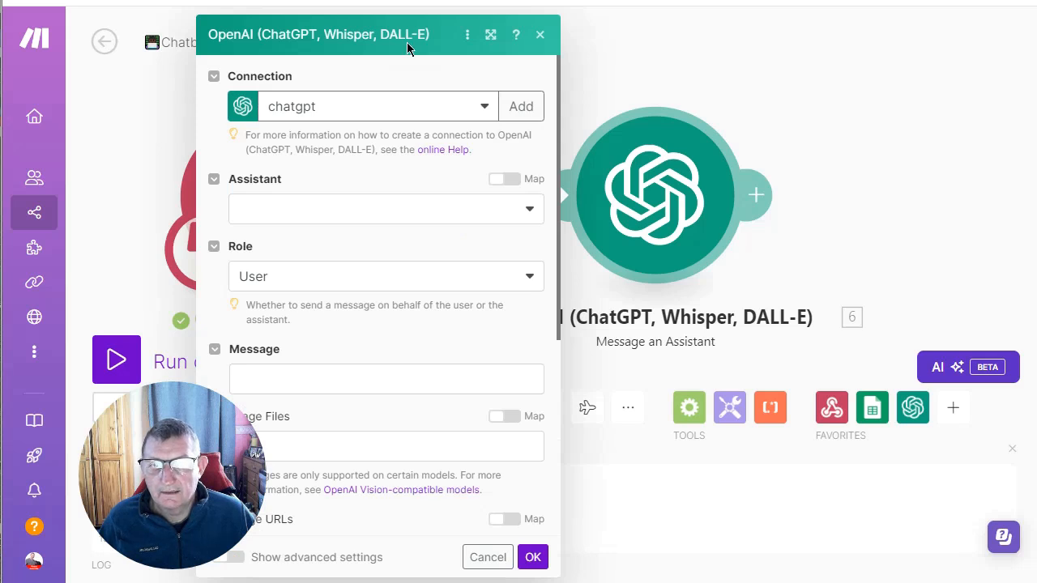
- Choose ChatBot Assitent (gpt-4o-mini) as the module's assistant and set the role to Assistant
click(316, 209)
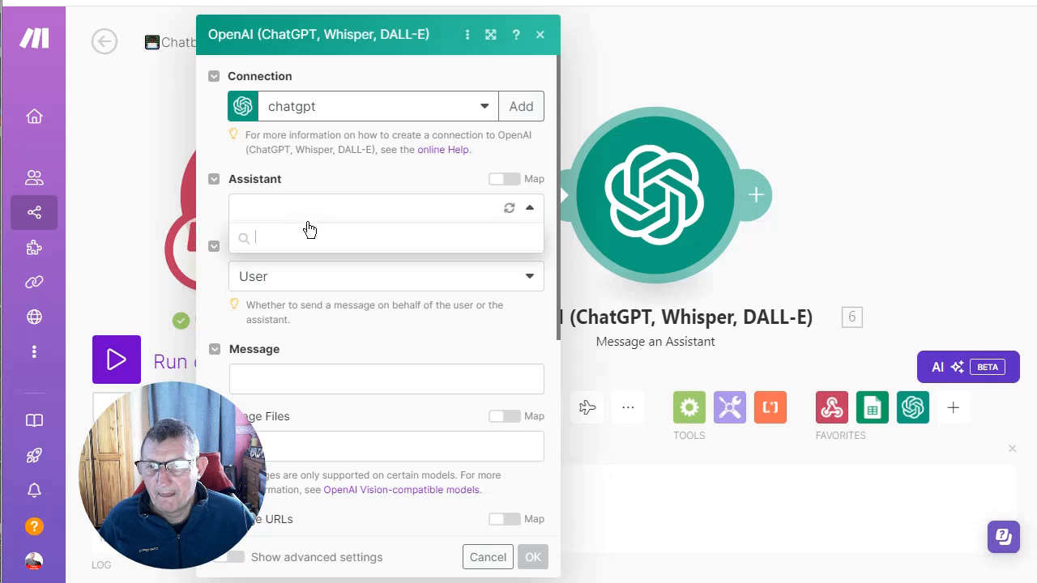
click(309, 236)
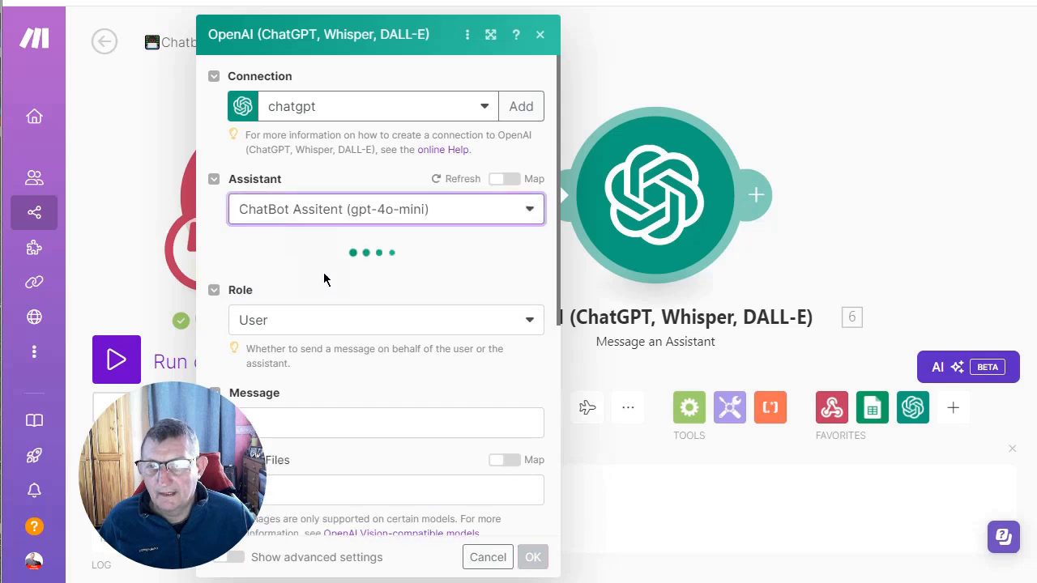
click(401, 324)
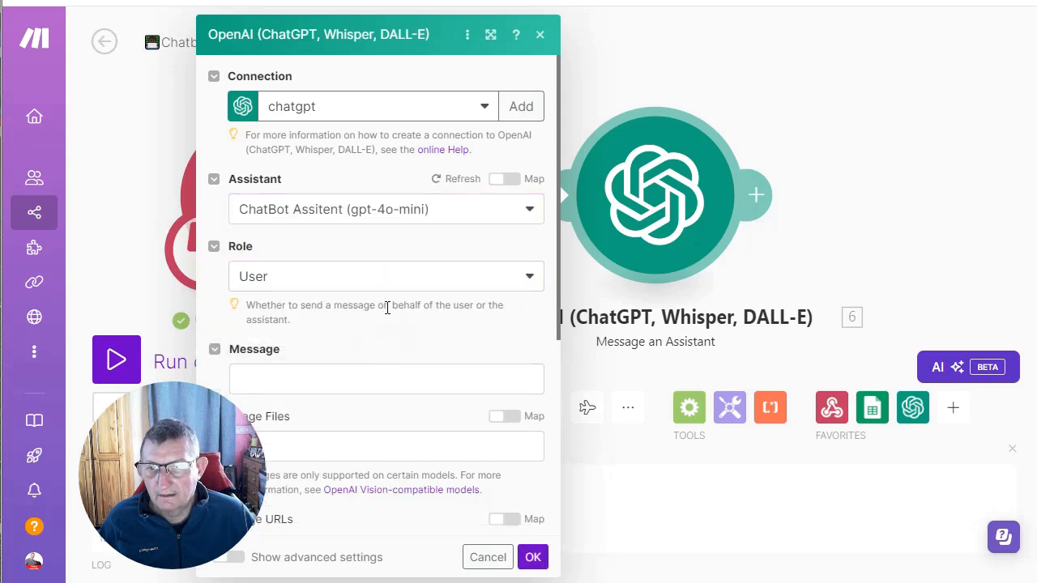
click(388, 280)
click(369, 335)
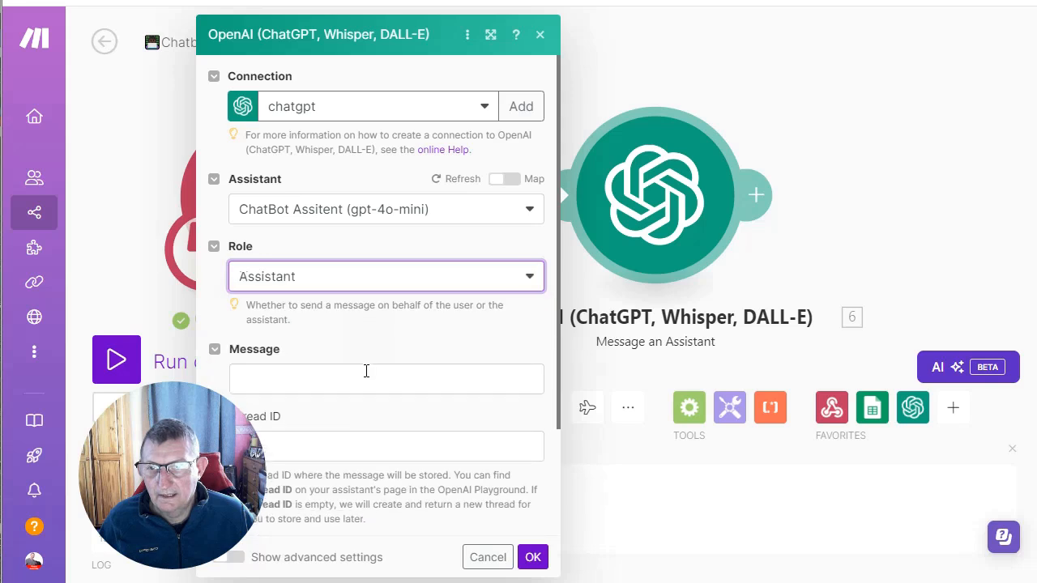
- Map the Get Question webhook's question value into the assistant message and accept the module settings
click(366, 372)
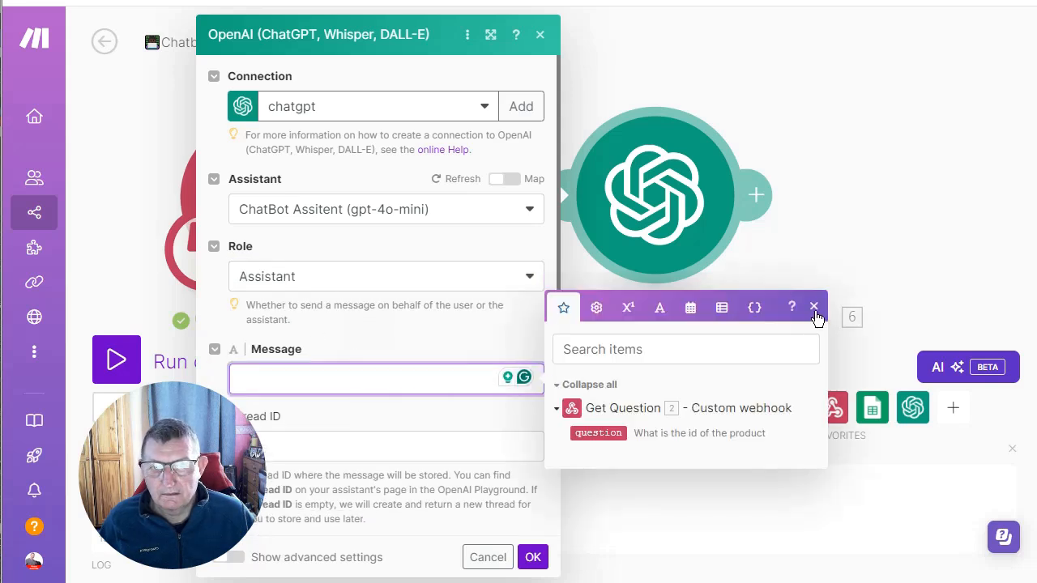
click(600, 433)
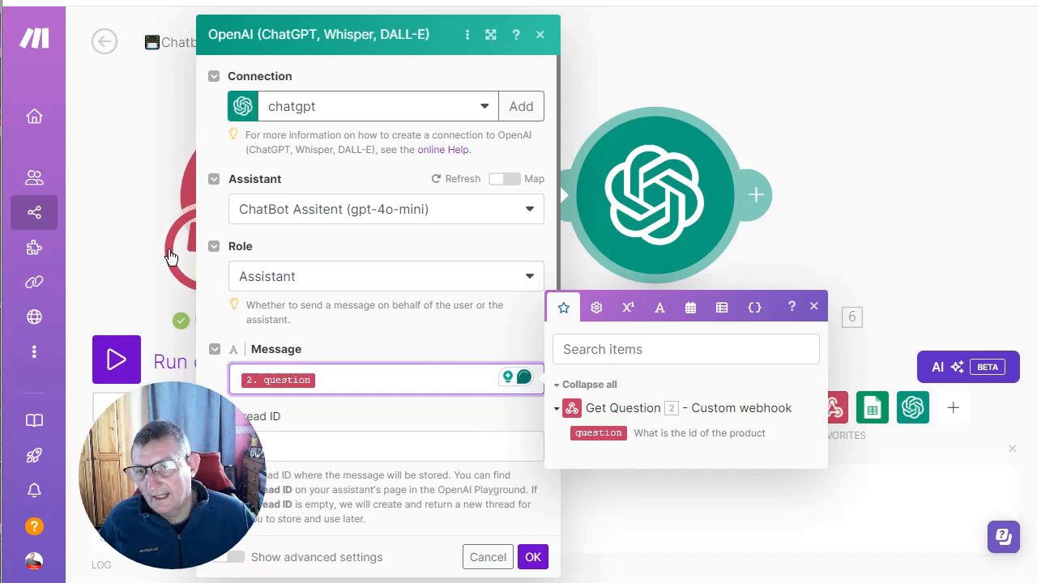
click(532, 558)
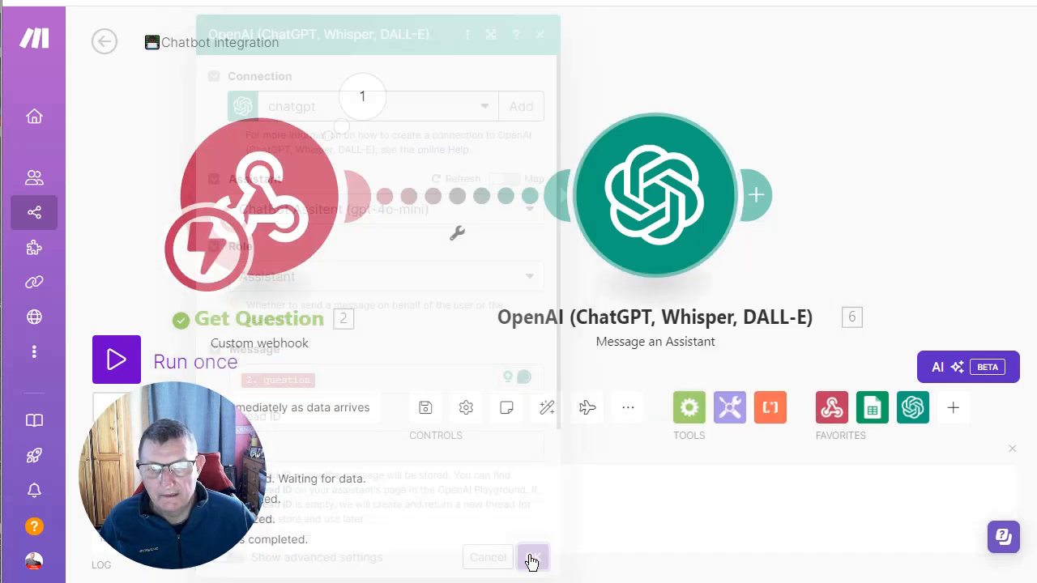
- Review the OpenAI module's message mapping once more, accept its settings, and save the scenario
drag(804, 273, 611, 269)
scroll(720, 278, down, 2)
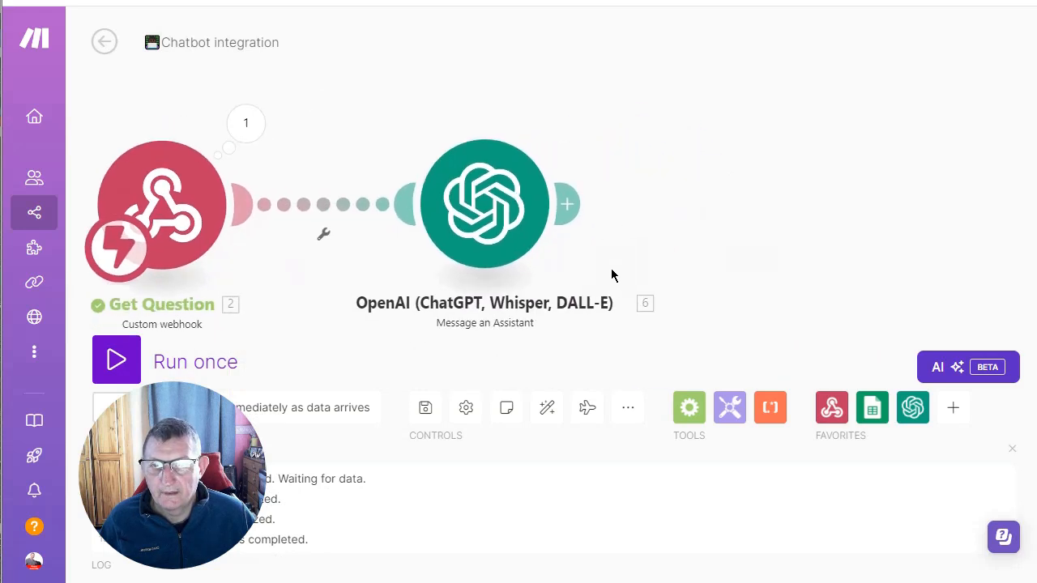
click(531, 243)
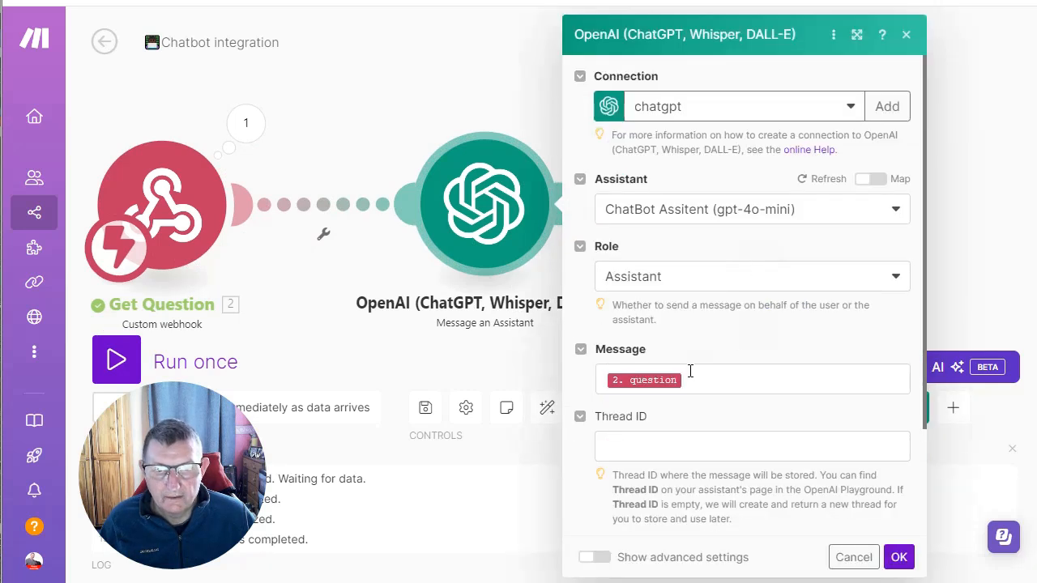
click(690, 371)
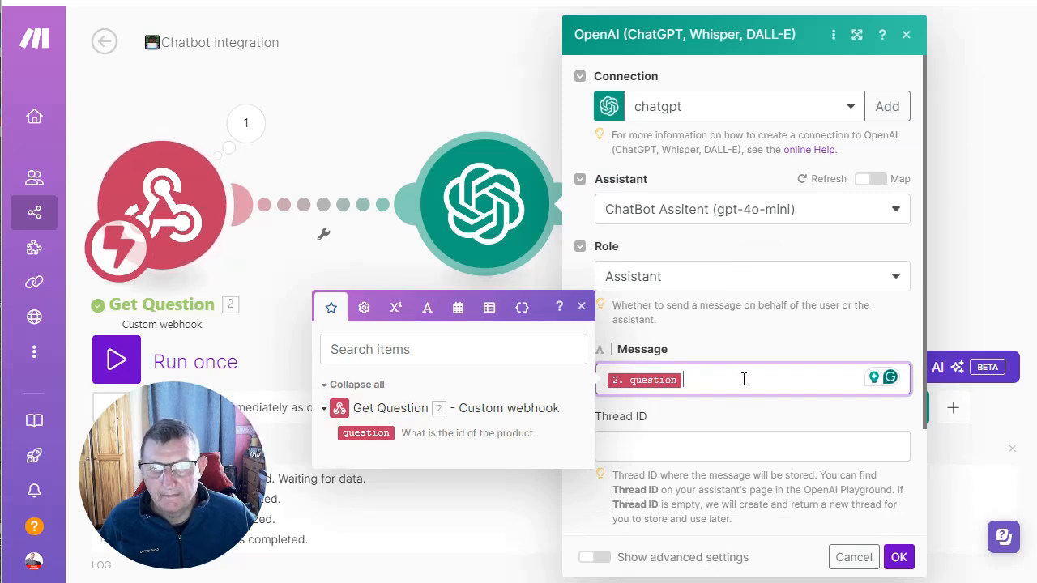
click(898, 557)
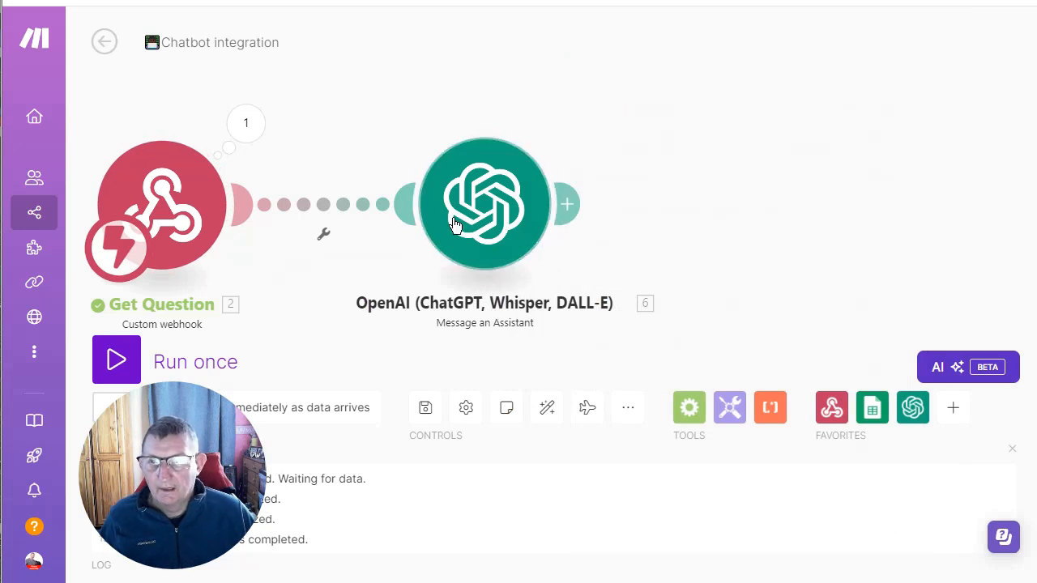
click(425, 410)
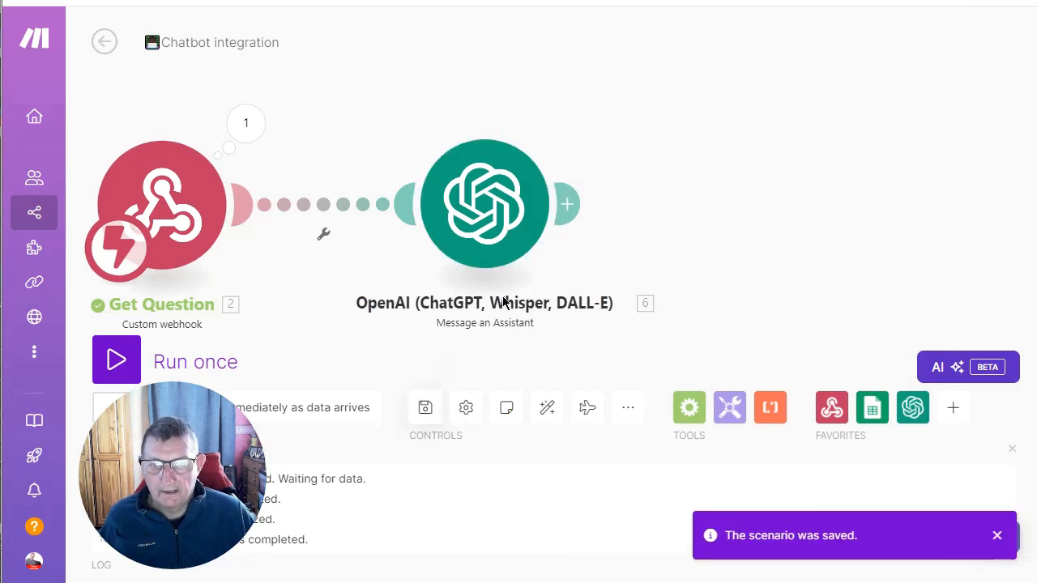
- Rename the OpenAI module to "GPT Answer"
right_click(502, 302)
right_click(476, 213)
click(936, 159)
click(936, 159)
right_click(476, 192)
click(515, 282)
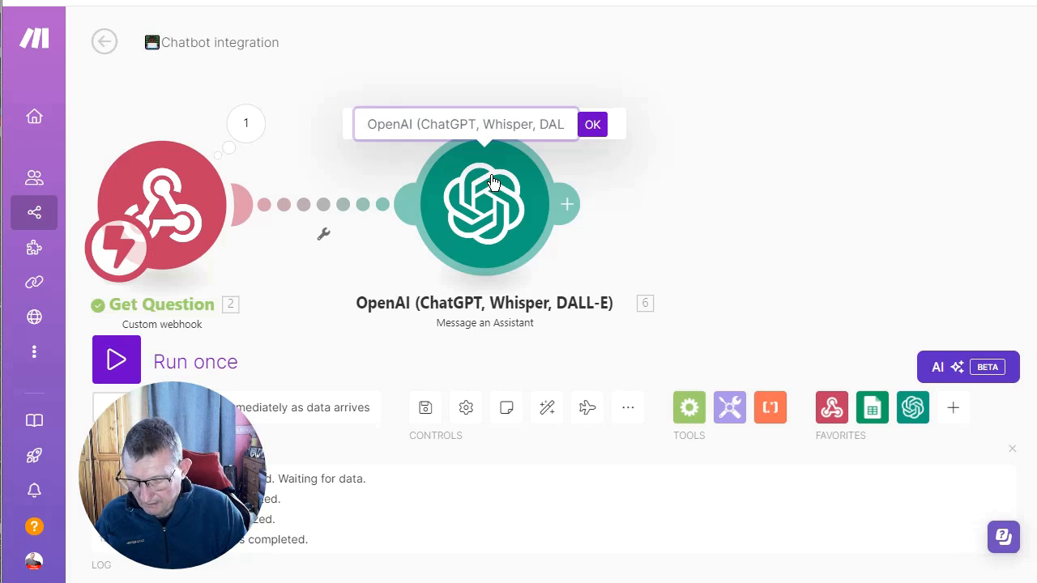
key(ctrl+a)
text(G)
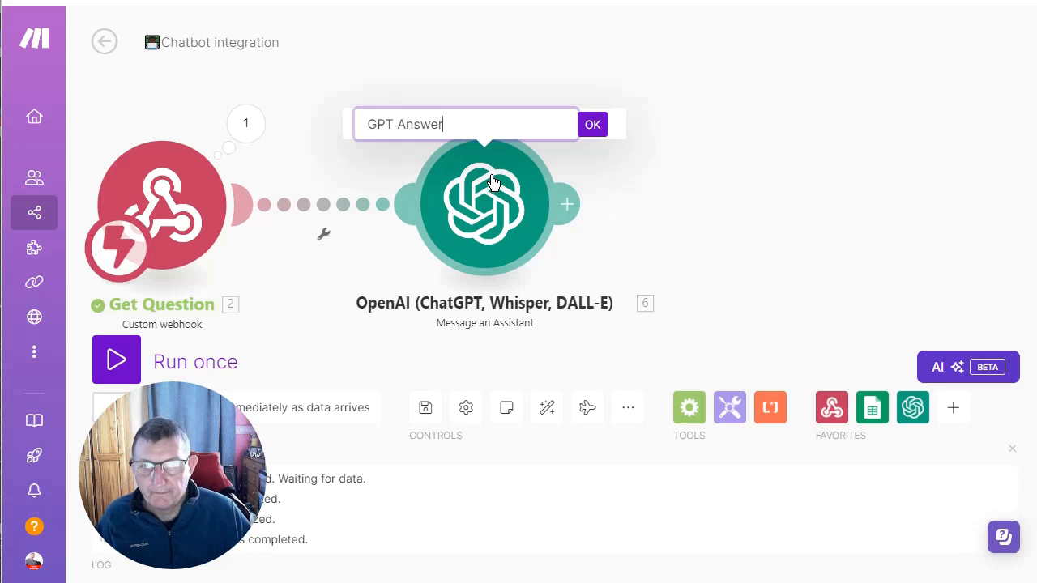
click(595, 131)
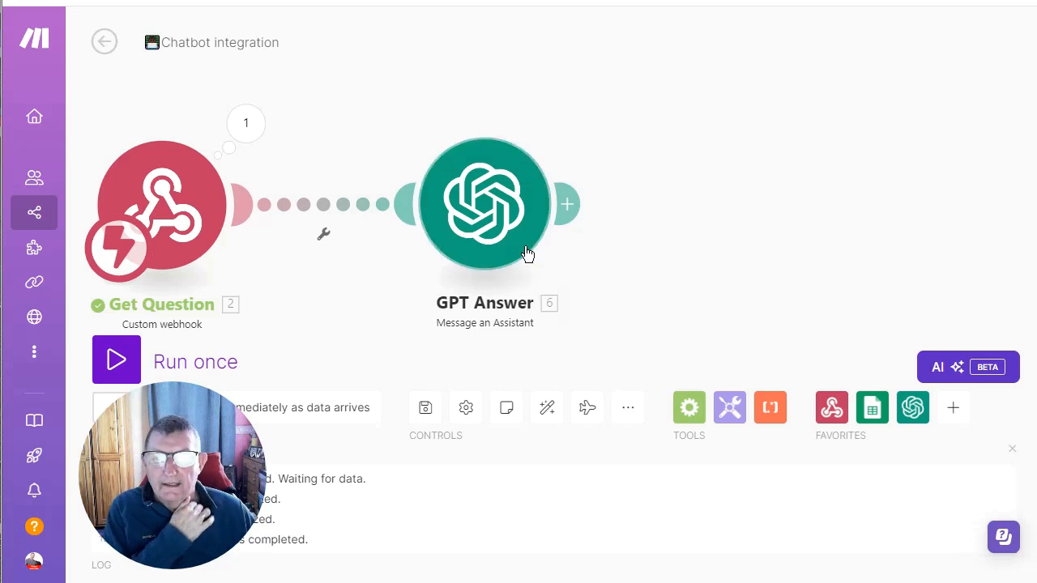
- Run the scenario once, reload the website chat page, and send the question "What is the ID" through the chat widget
click(191, 365)
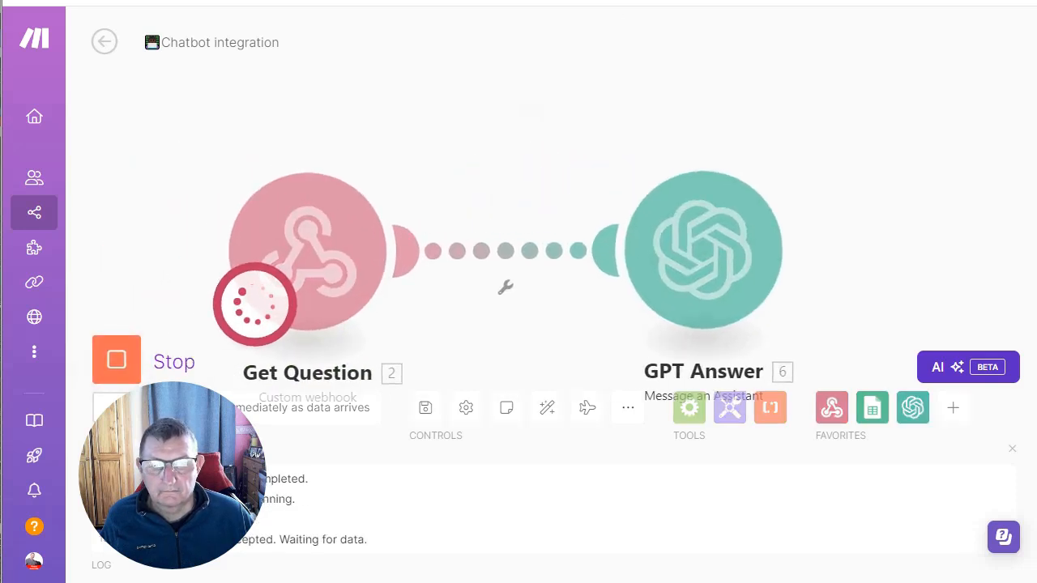
click(673, 1)
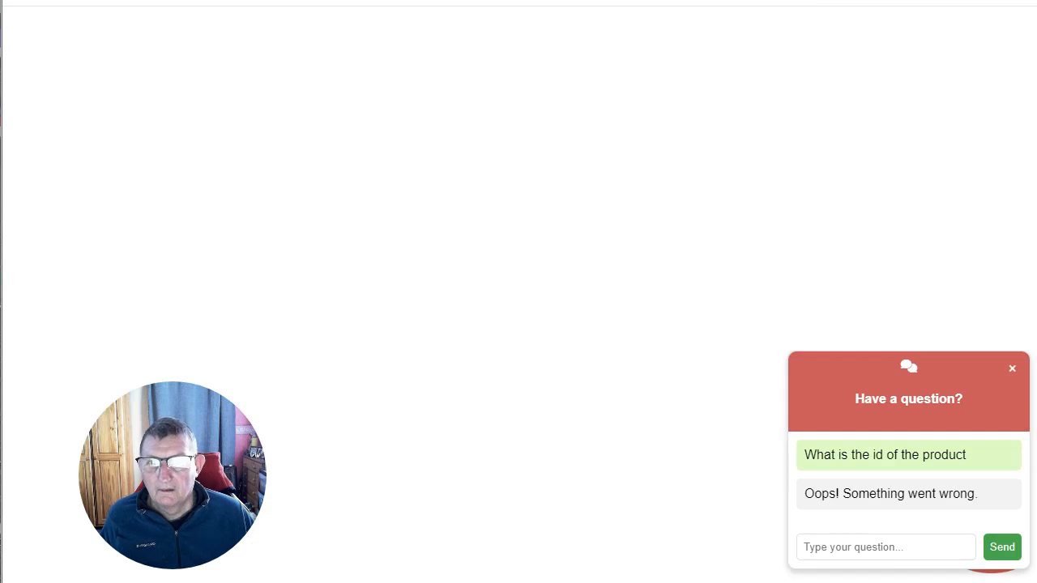
key(F5)
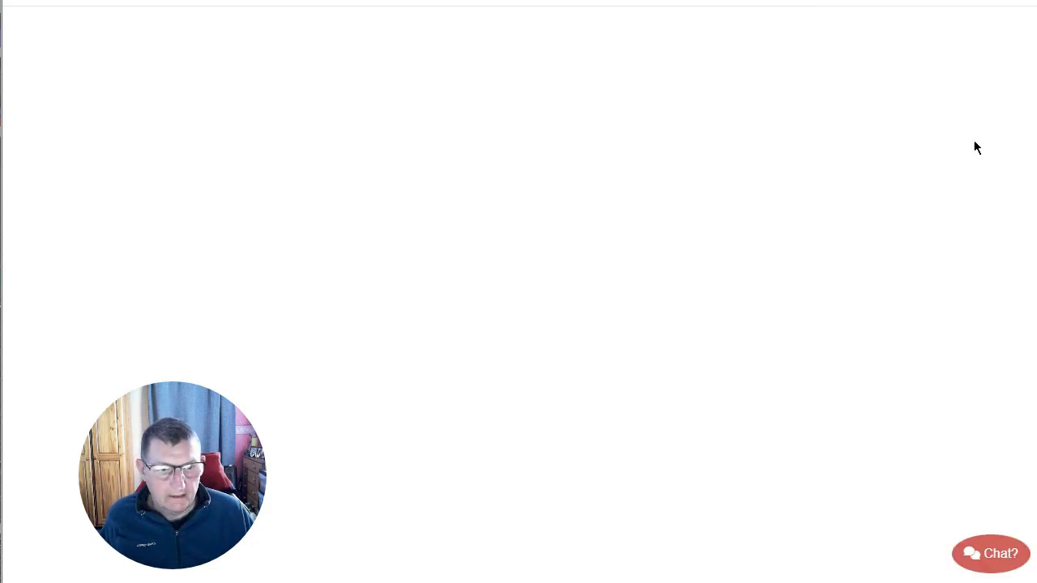
click(995, 552)
click(905, 539)
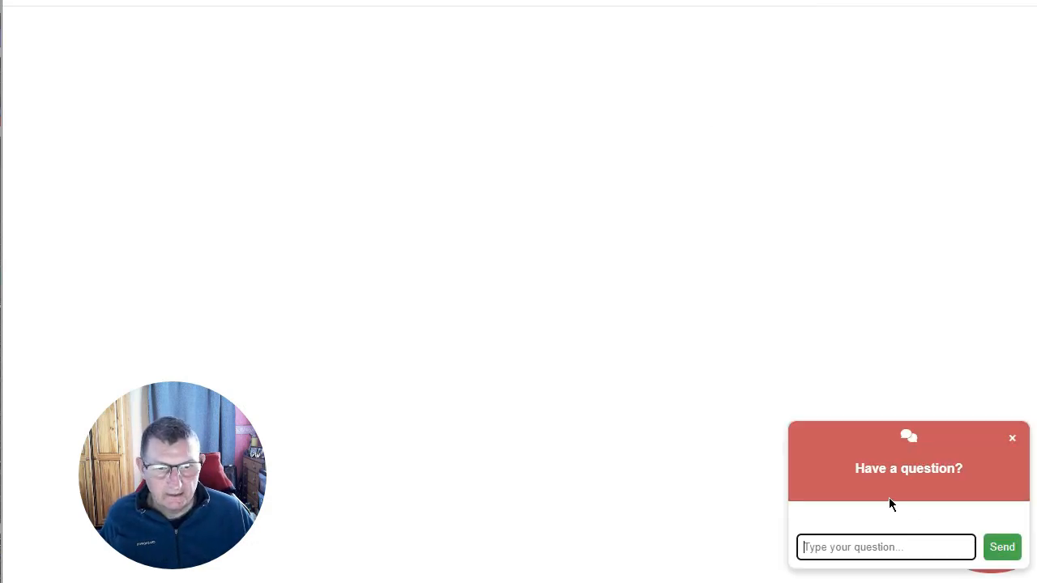
text(What is the ID)
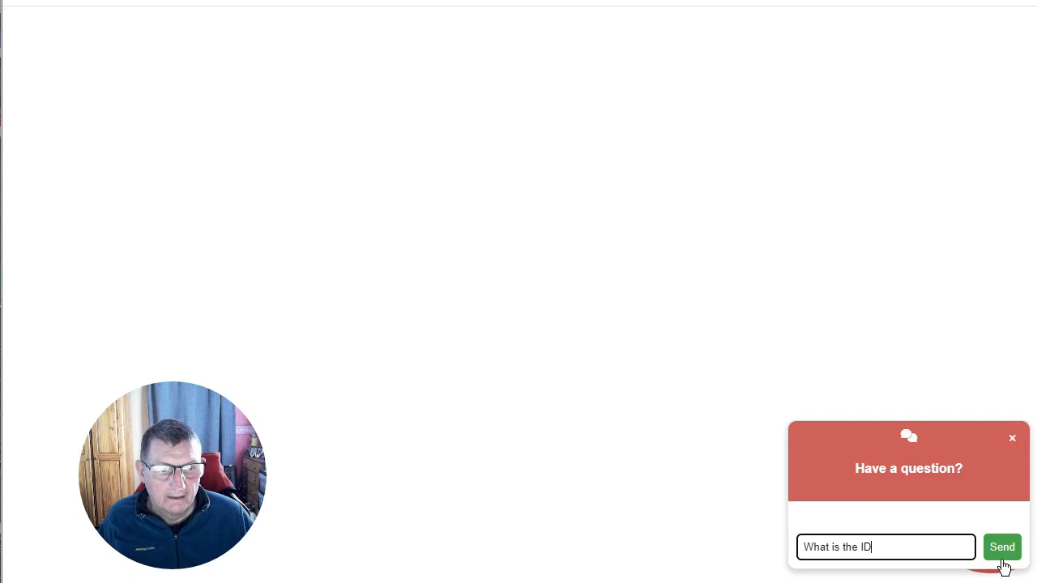
click(1003, 559)
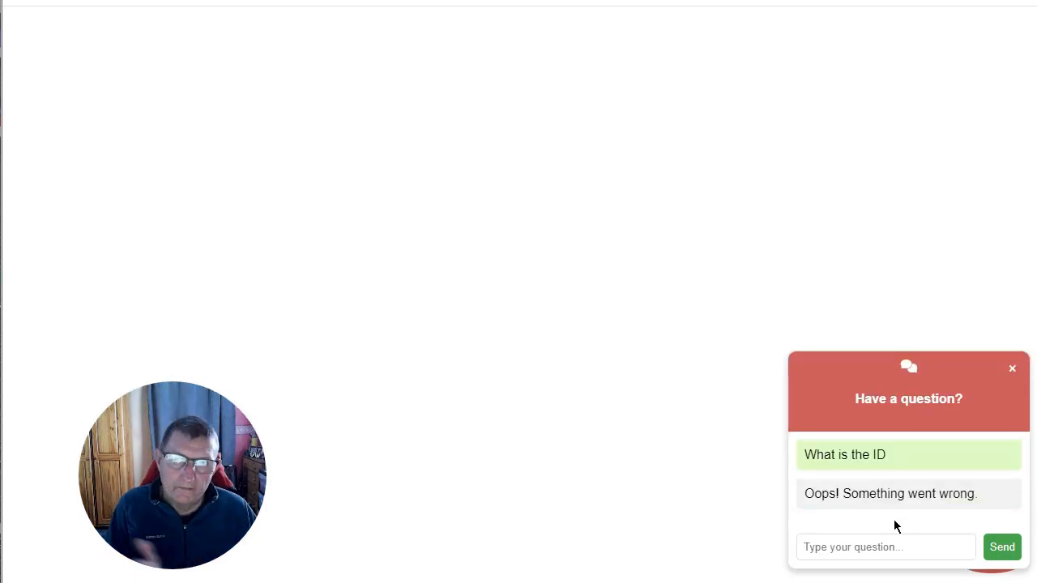
- Examine the GPT Answer module's output in the Make scenario, checking the result text and its source citation
click(573, 1)
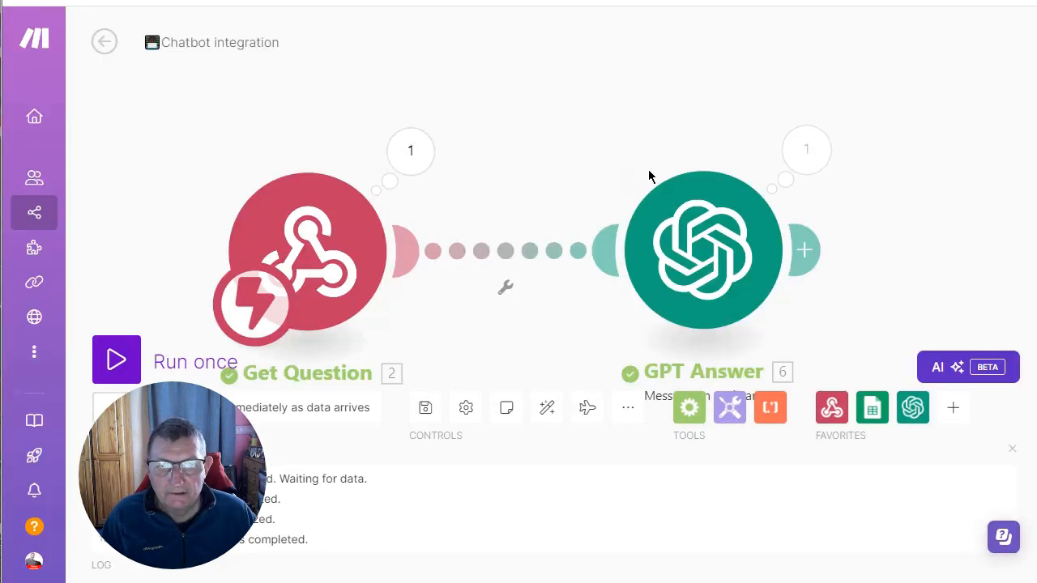
click(806, 154)
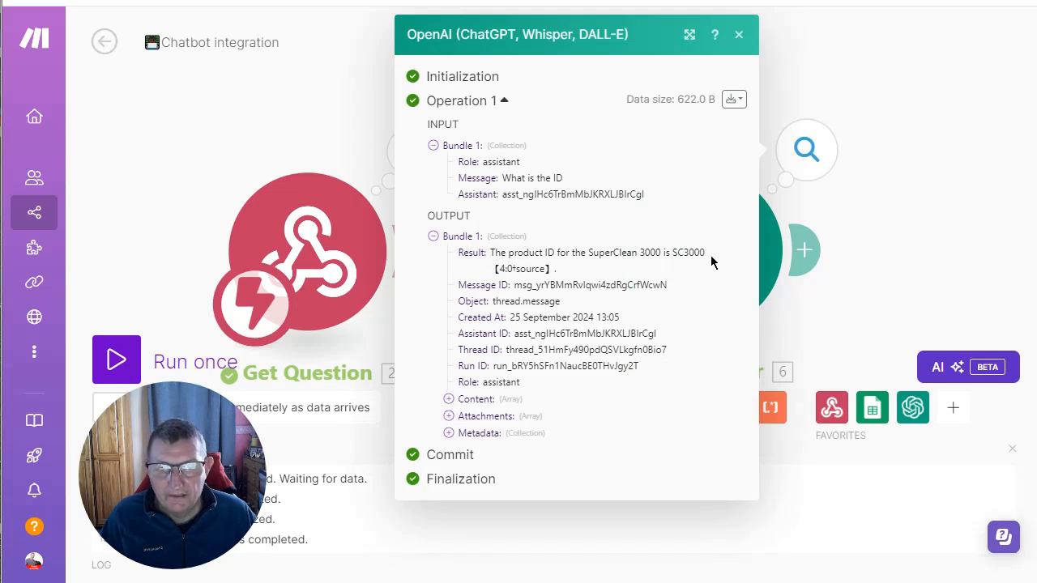
drag(550, 266, 498, 269)
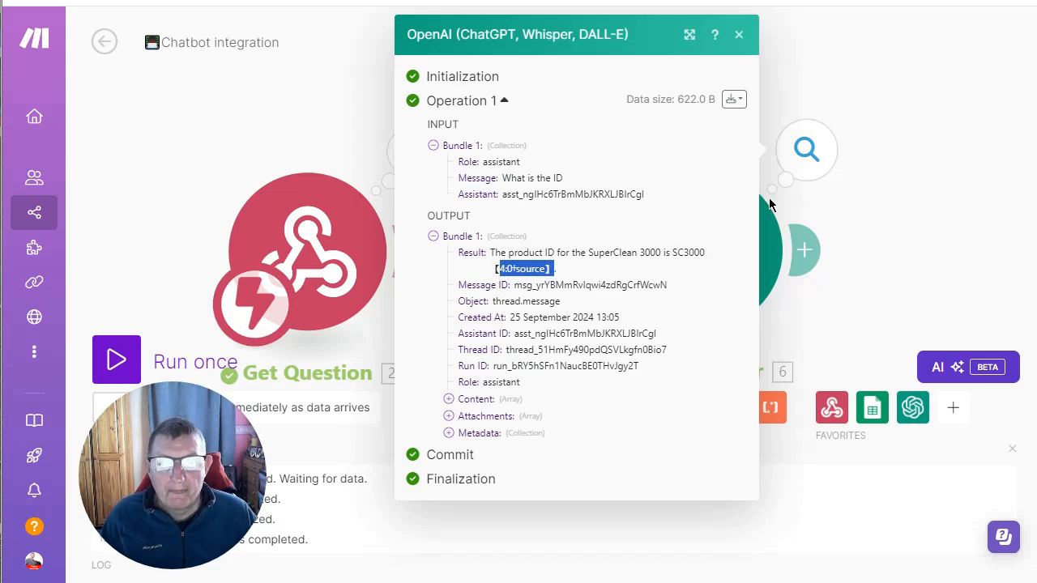
click(897, 91)
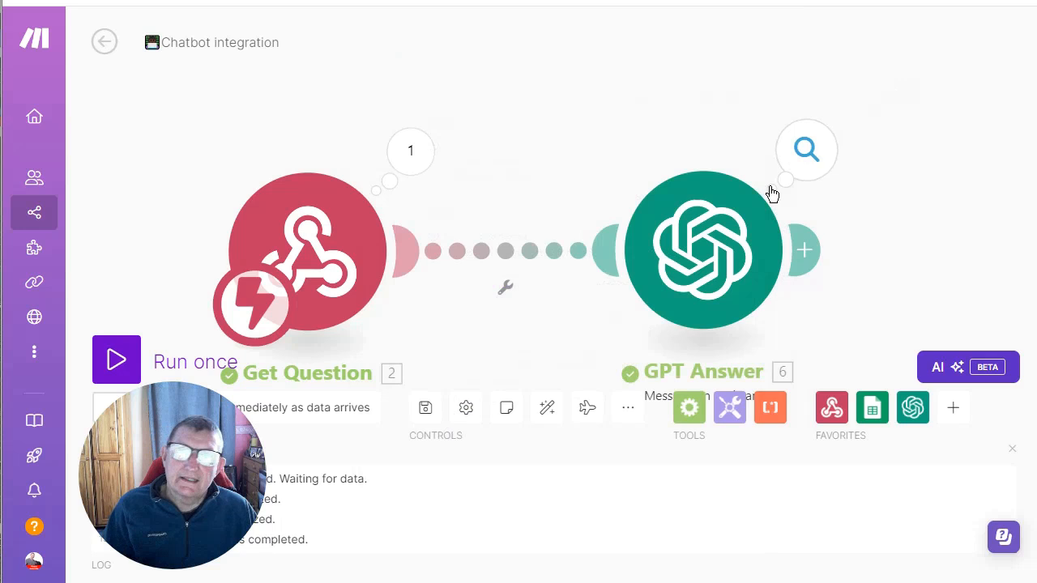
- Rearrange the Get Question and GPT Answer modules closer together to make room in the scenario
drag(345, 254, 280, 230)
drag(700, 258, 535, 240)
drag(258, 232, 229, 221)
drag(499, 235, 519, 234)
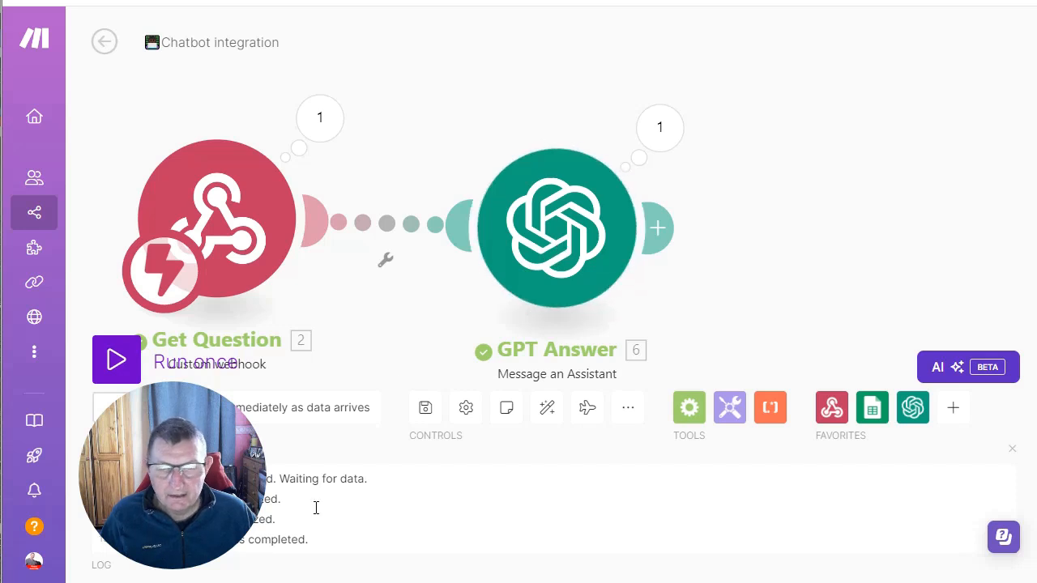
- Add an OpenAI Create a Completion (Prompt) module after GPT Answer and set its model to gpt-3.5-turbo
click(913, 408)
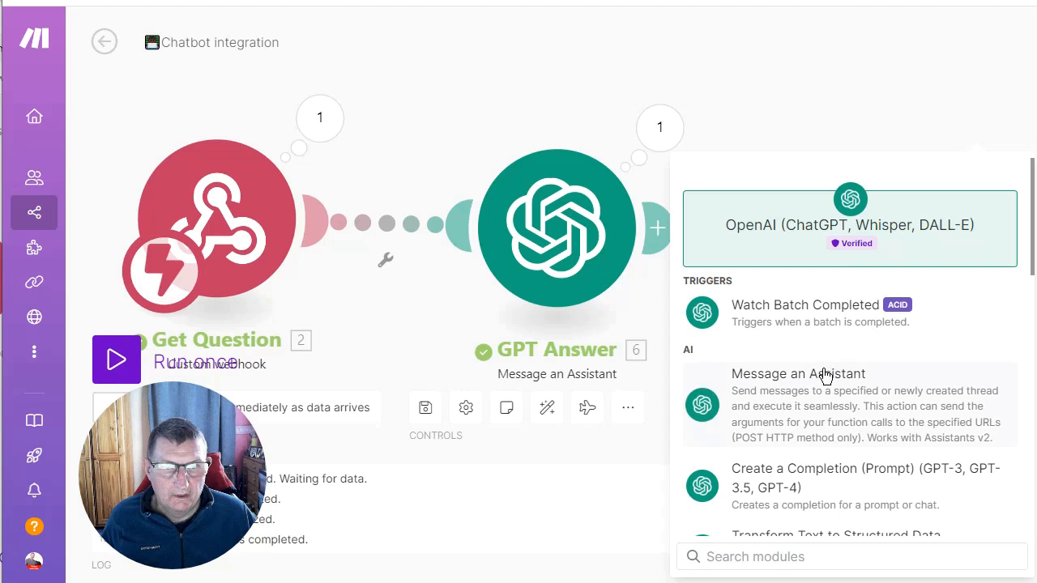
click(802, 481)
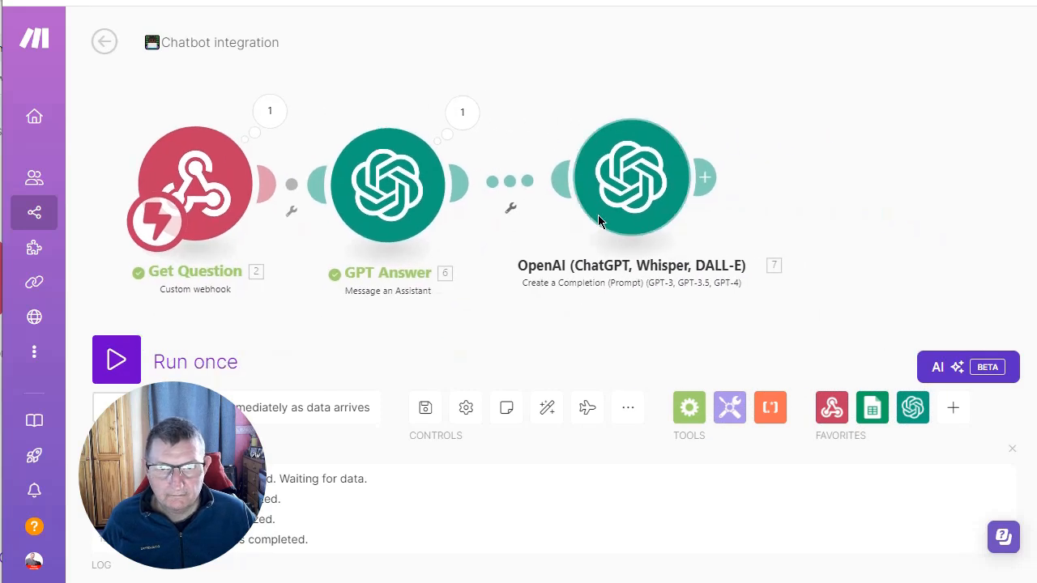
click(628, 203)
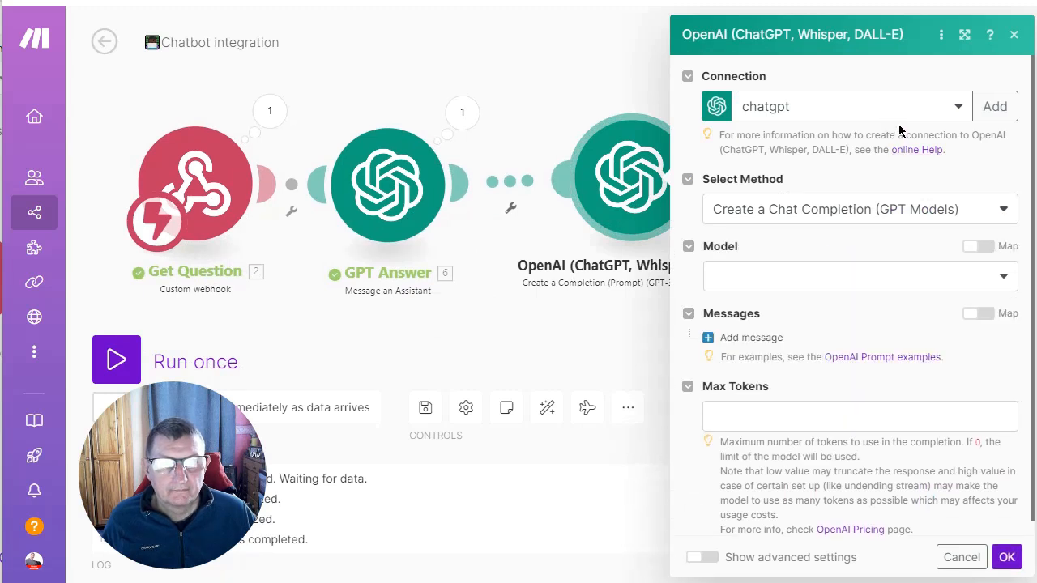
click(834, 286)
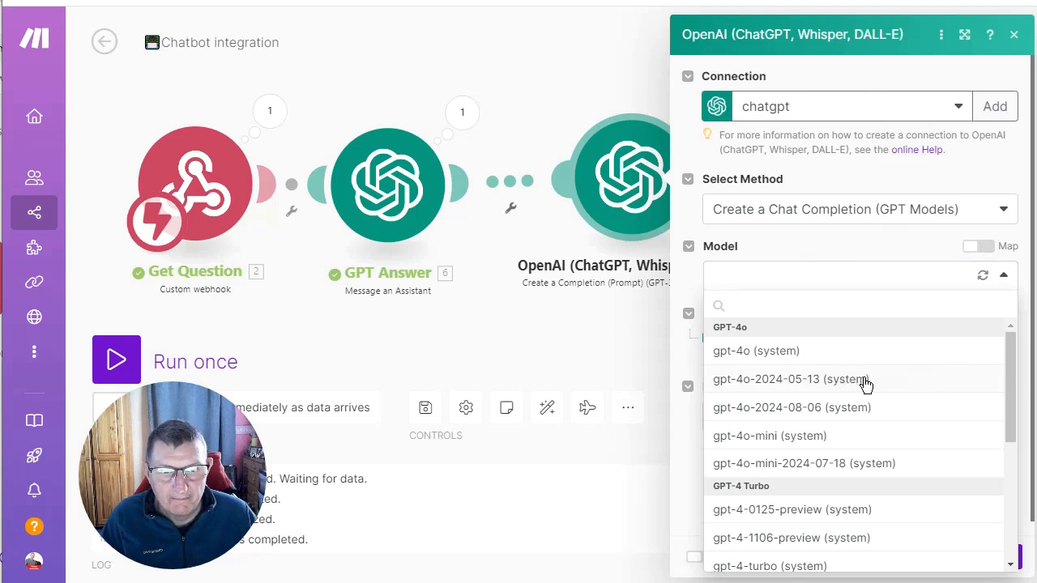
drag(1014, 441, 1014, 556)
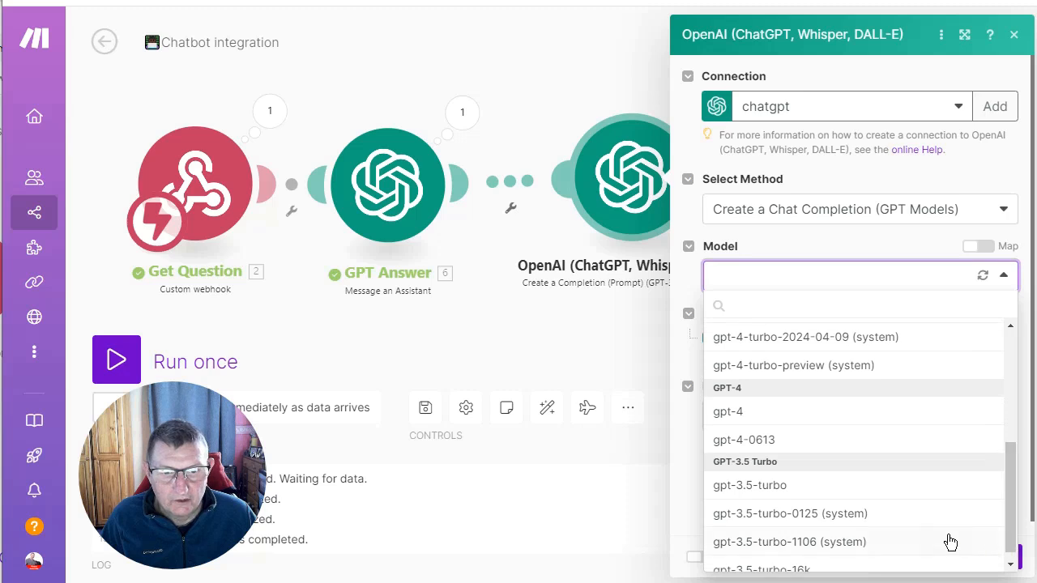
click(774, 490)
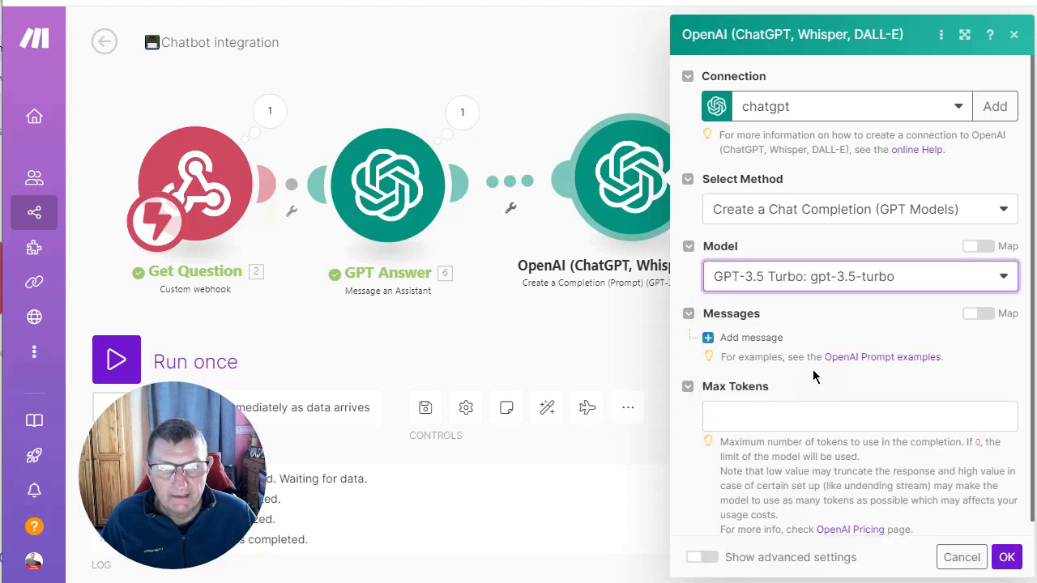
- Add a User message asking to turn {{2.result}} into a json response with "answer:", remove "[source]" and "【4:1†source】" boxes, and format it for JSON parsing
click(710, 338)
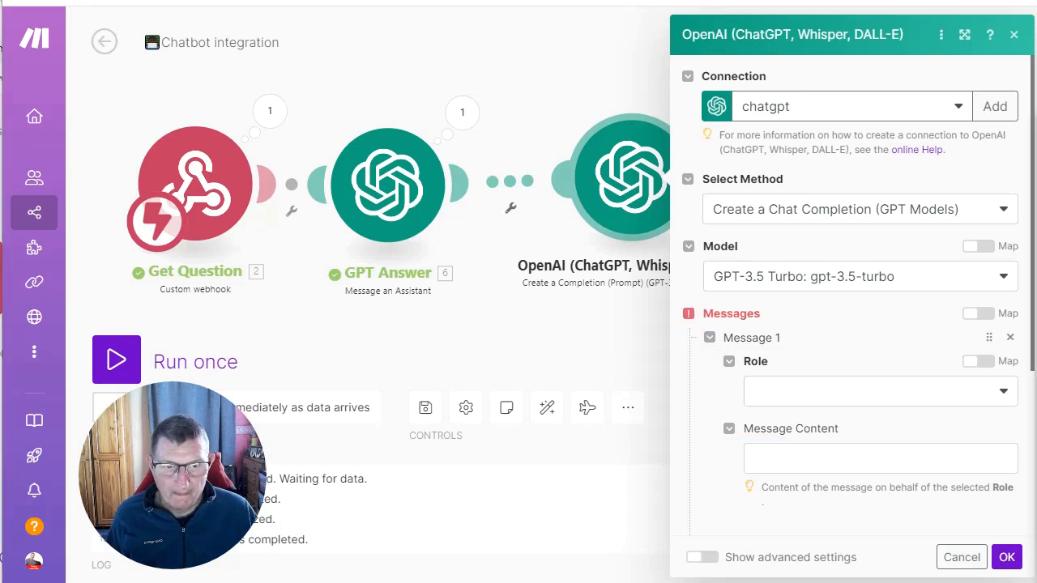
click(795, 396)
click(783, 417)
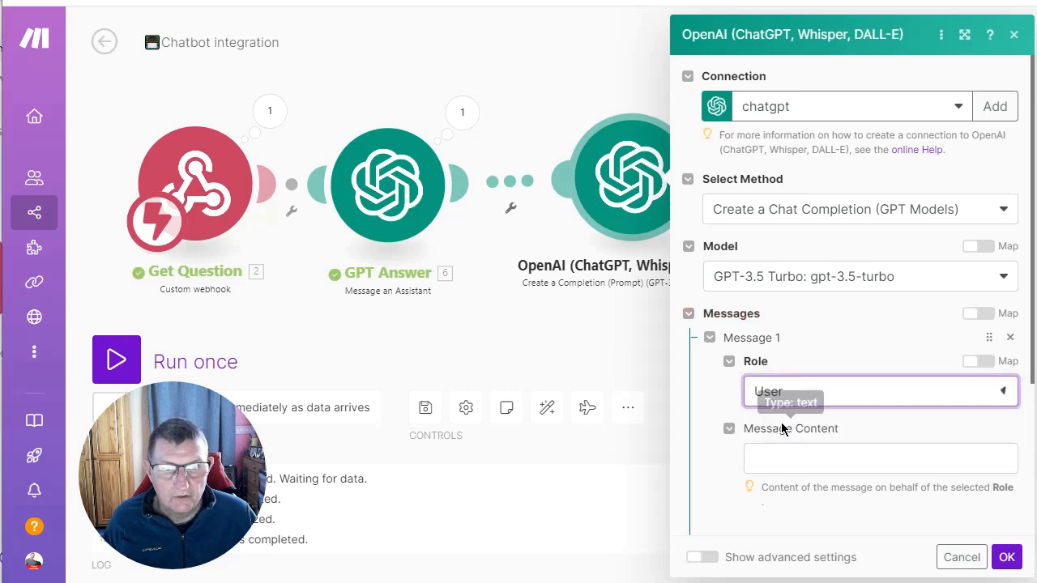
click(799, 458)
text(Please turn this text {{2.result}} into a json response with "answer:" and then the text. Can you please get rid of any "[source]" boxes " 【4:1†source】 " also can you make it look nice with proper formatting that is ok to parse in json.)
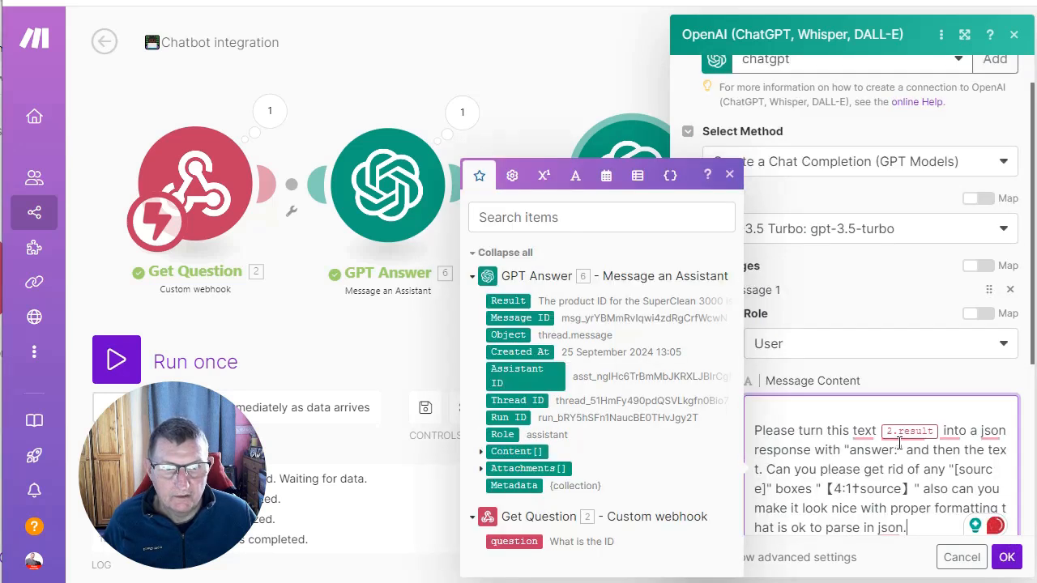
scroll(841, 457, down, 1)
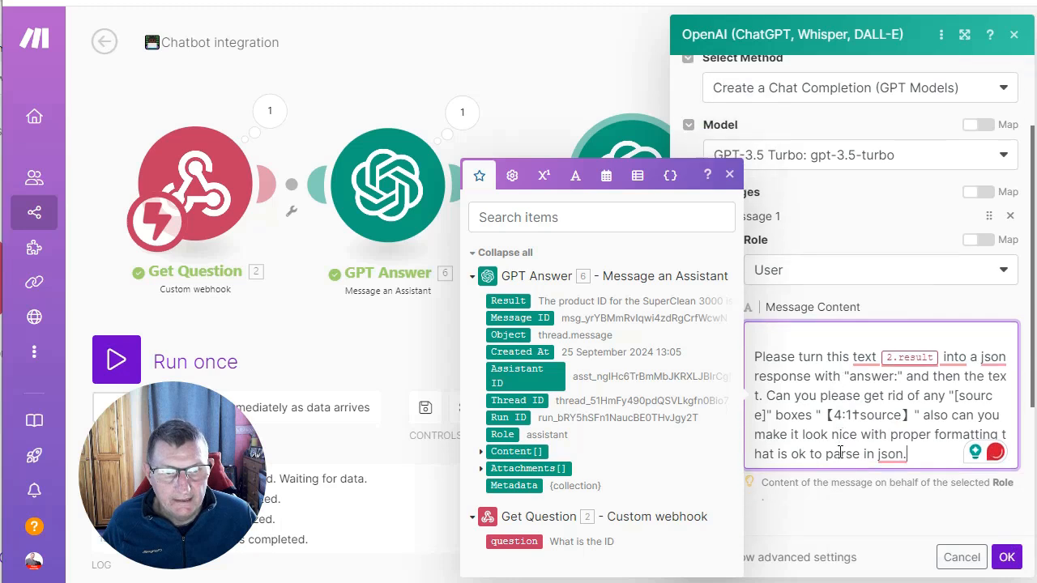
- Replace the 2.result reference in the message content with the Result from the GPT Answer module
click(891, 349)
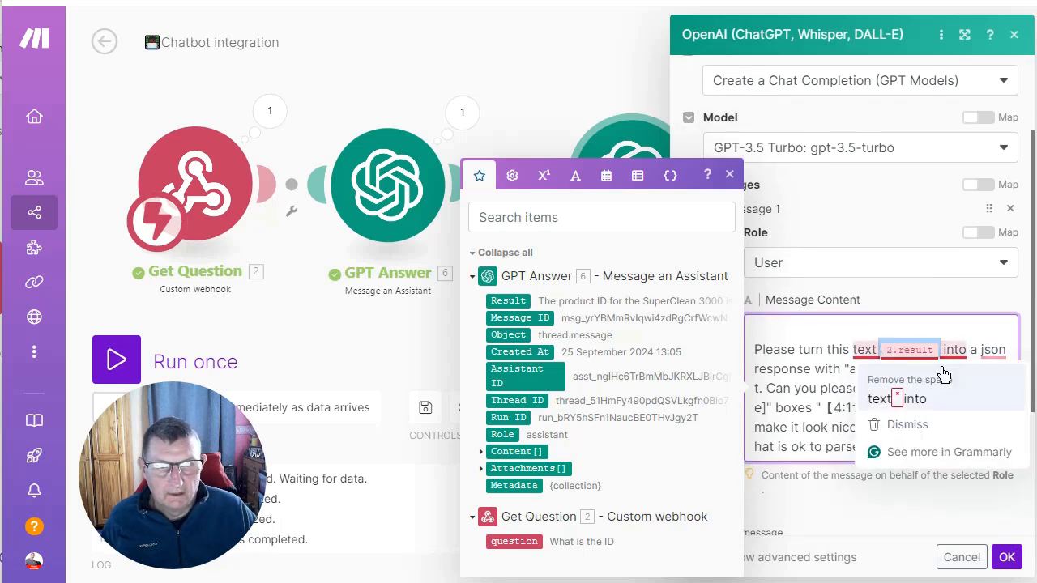
key(BackSpace)
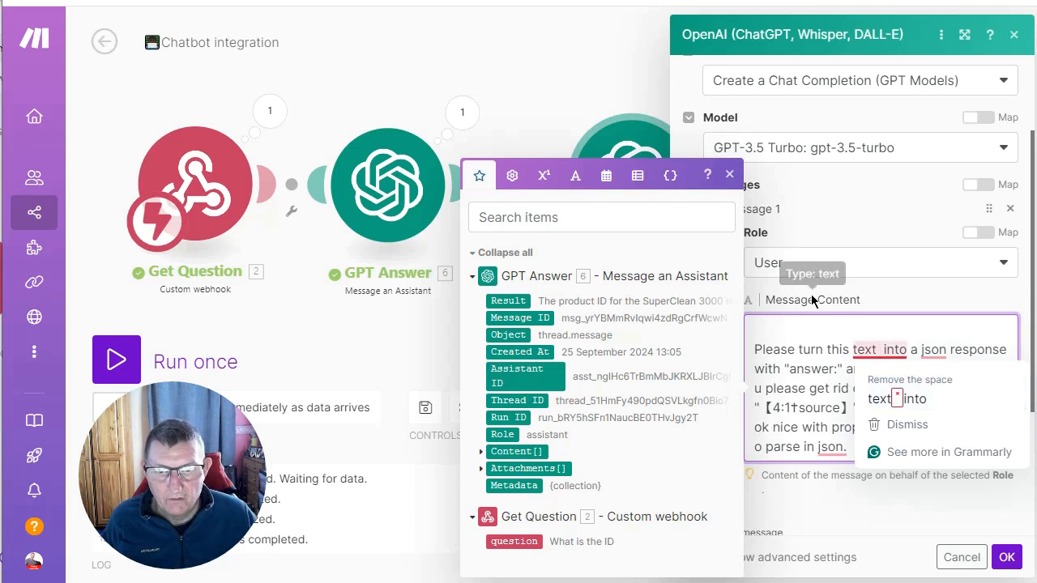
click(511, 303)
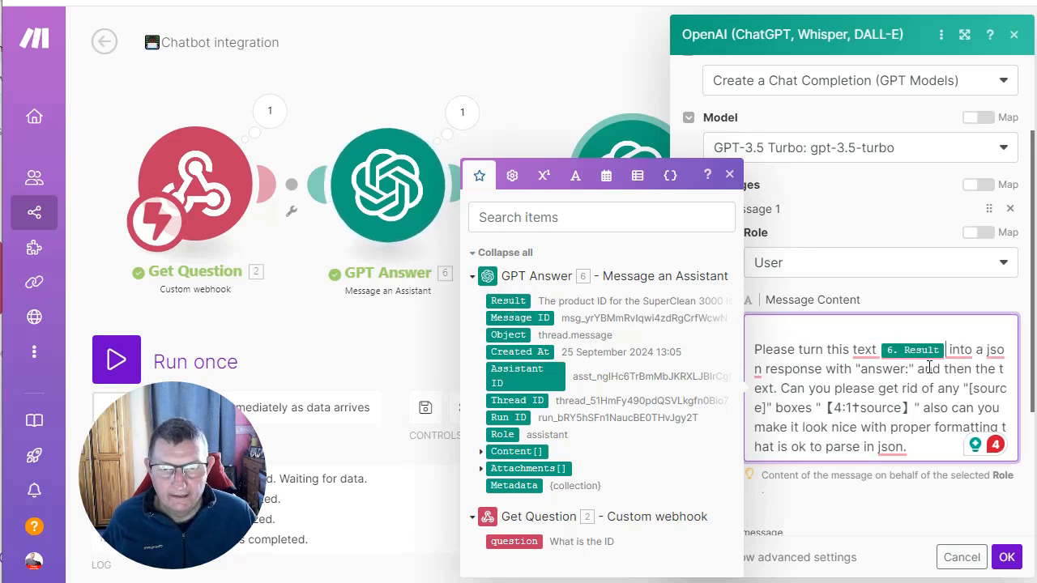
click(729, 175)
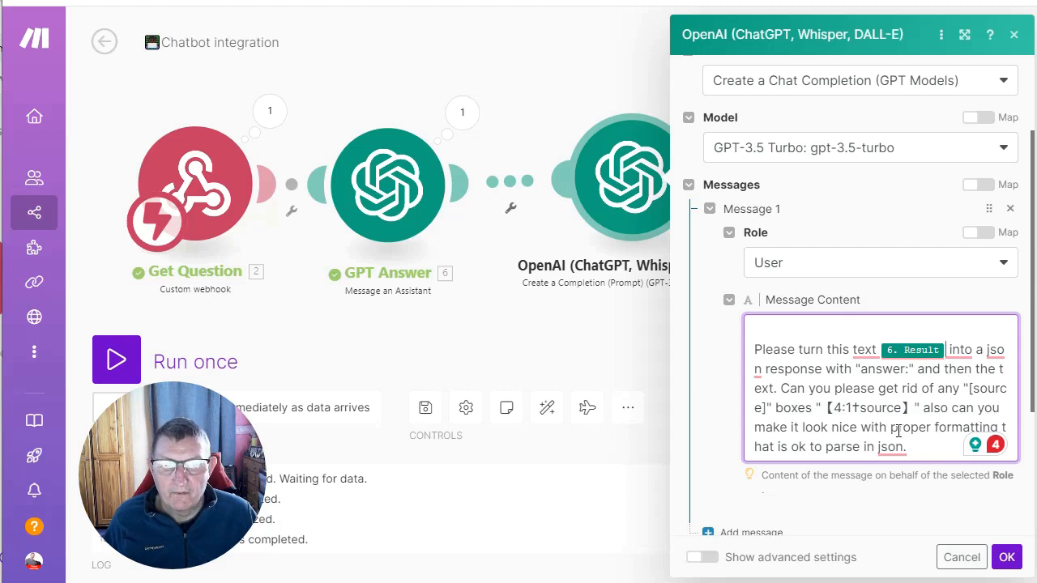
mouse_move(891, 448)
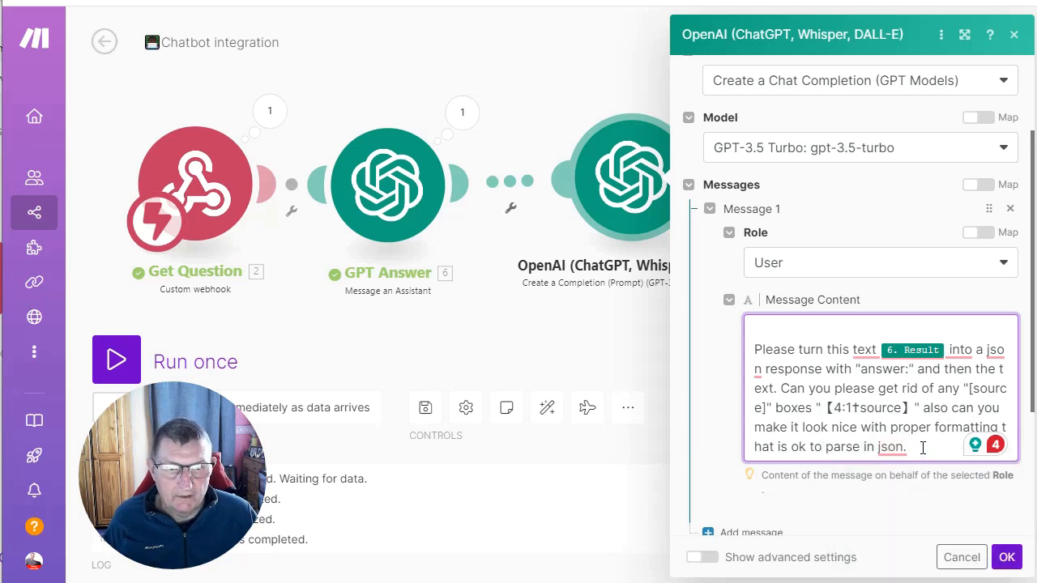
- Set the completion module's Max Tokens to 1000 and accept its settings
click(1002, 559)
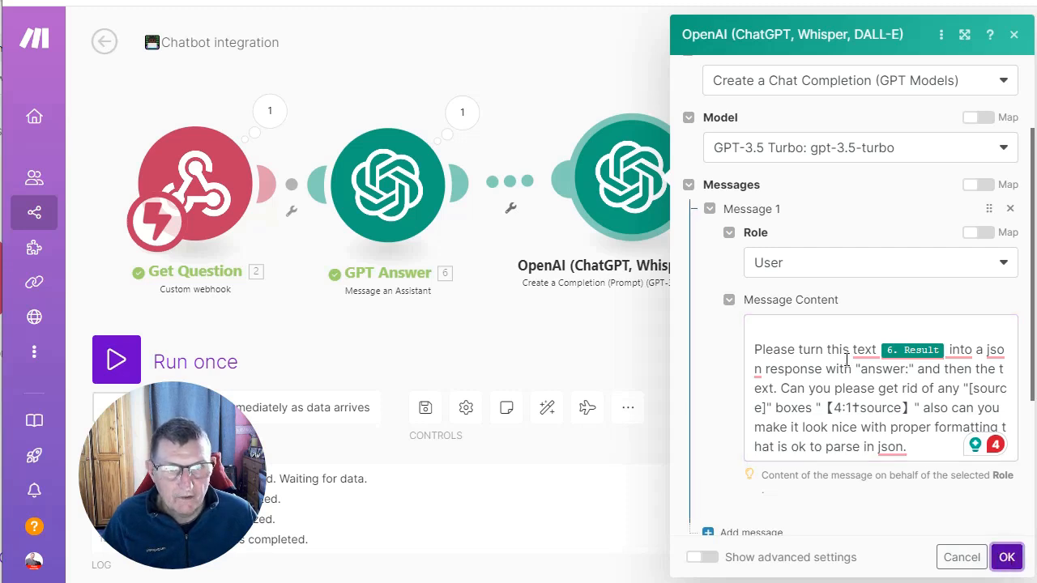
scroll(892, 421, down, 3)
click(796, 376)
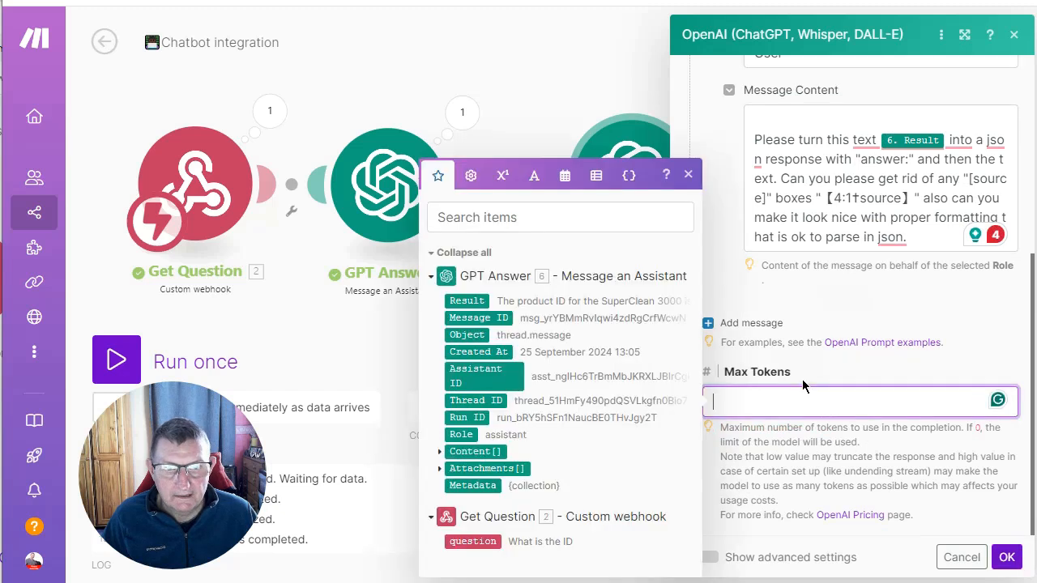
text(1000)
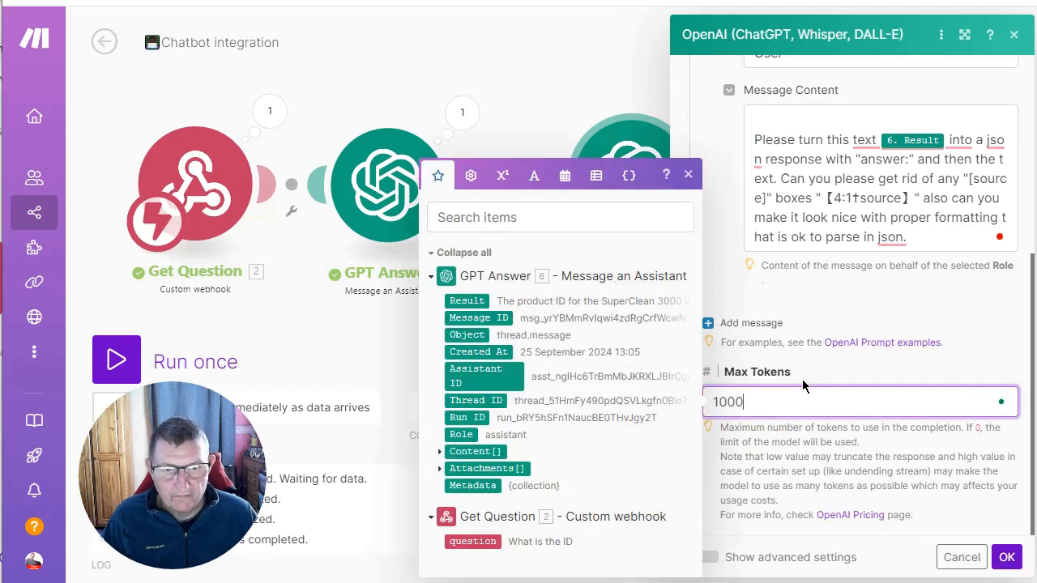
click(1008, 558)
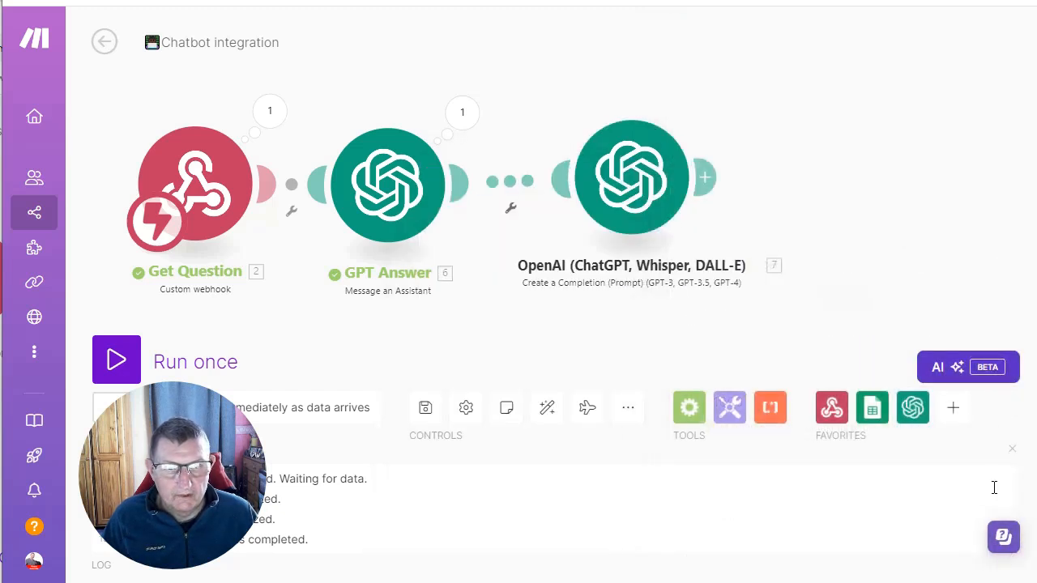
- Rename the OpenAI completion module to "JSON File"
right_click(648, 187)
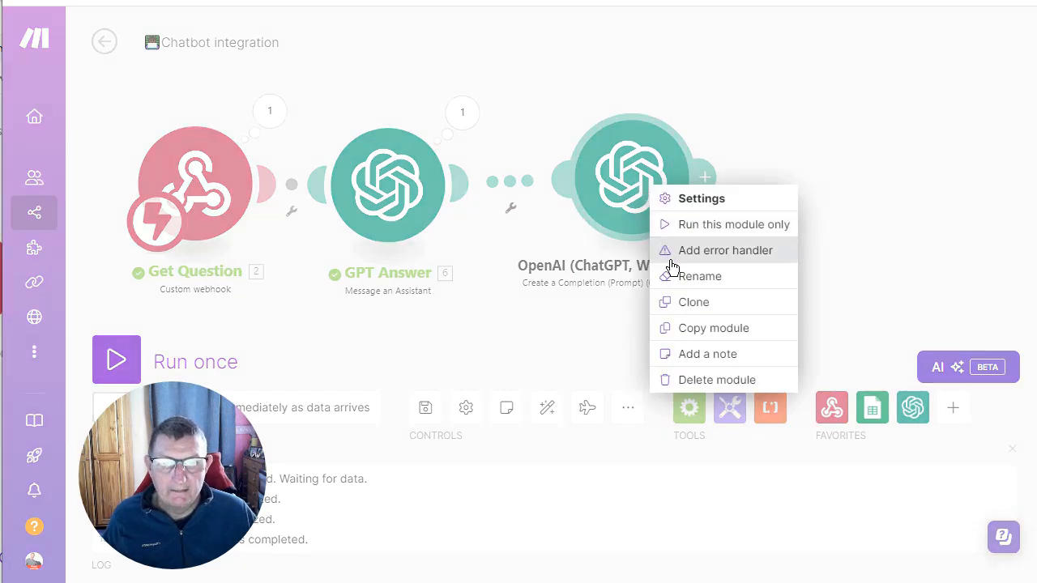
click(676, 277)
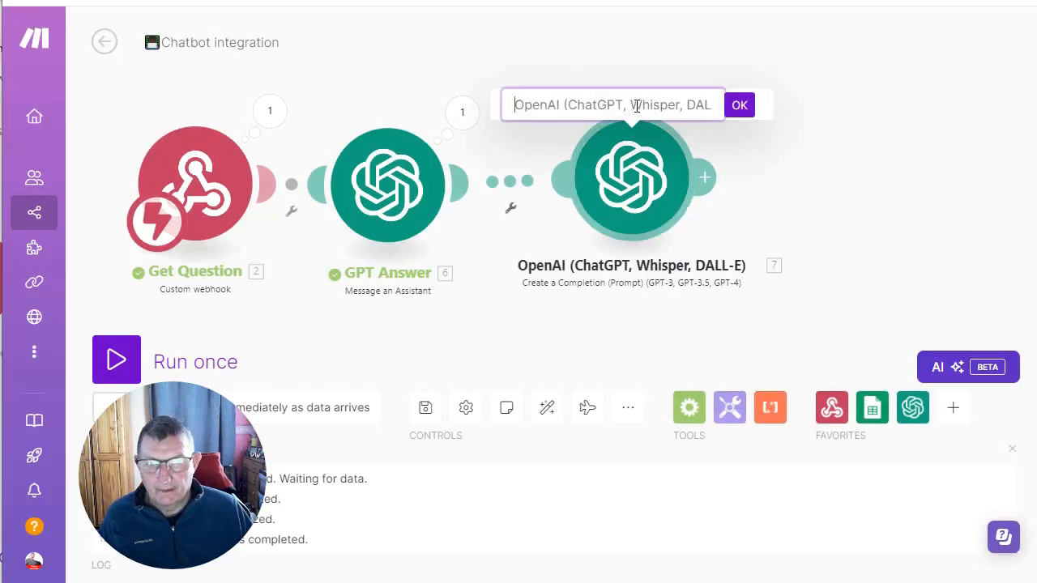
text(JSON)
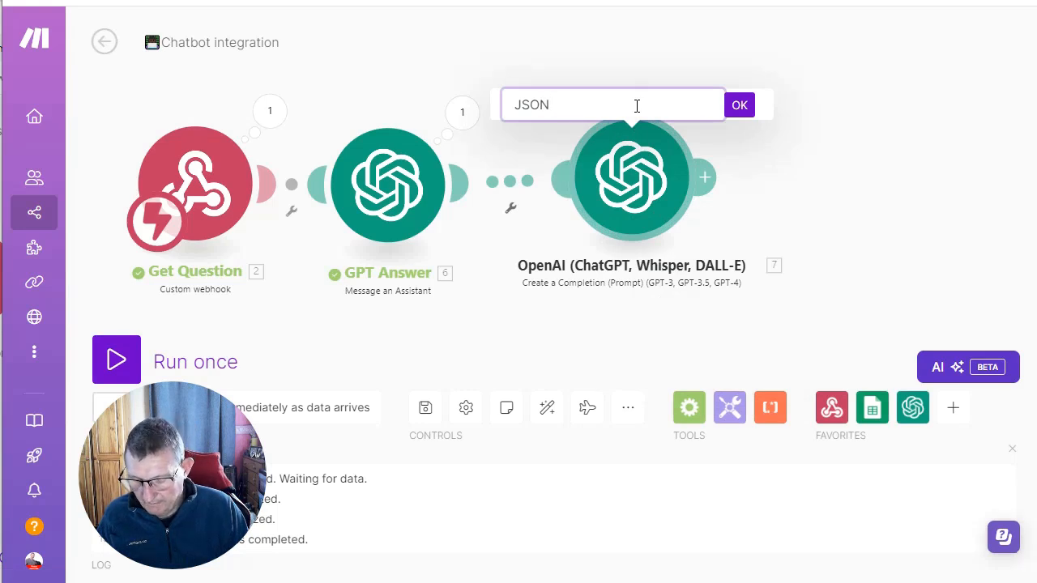
text( File)
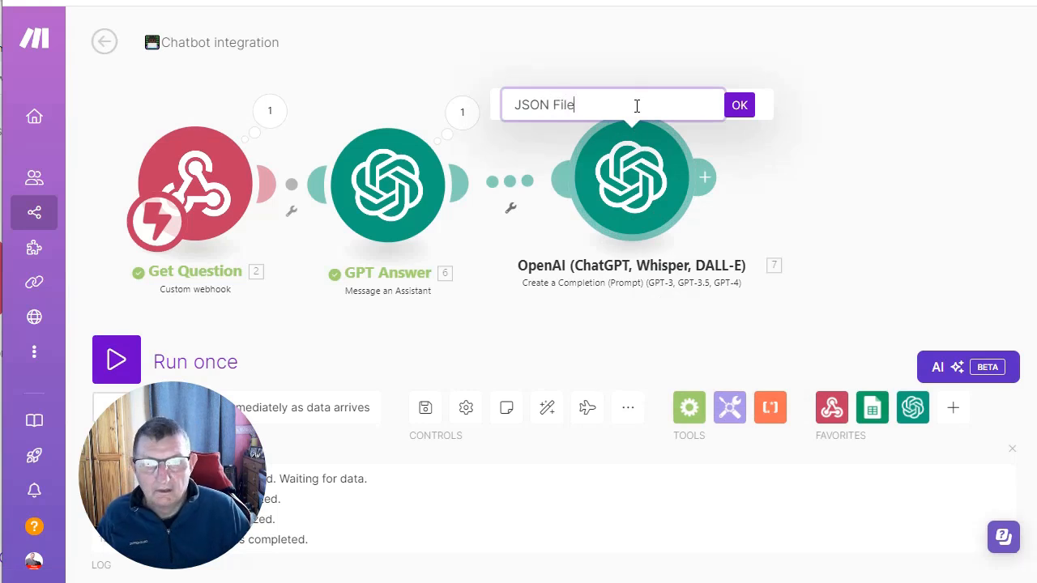
click(738, 106)
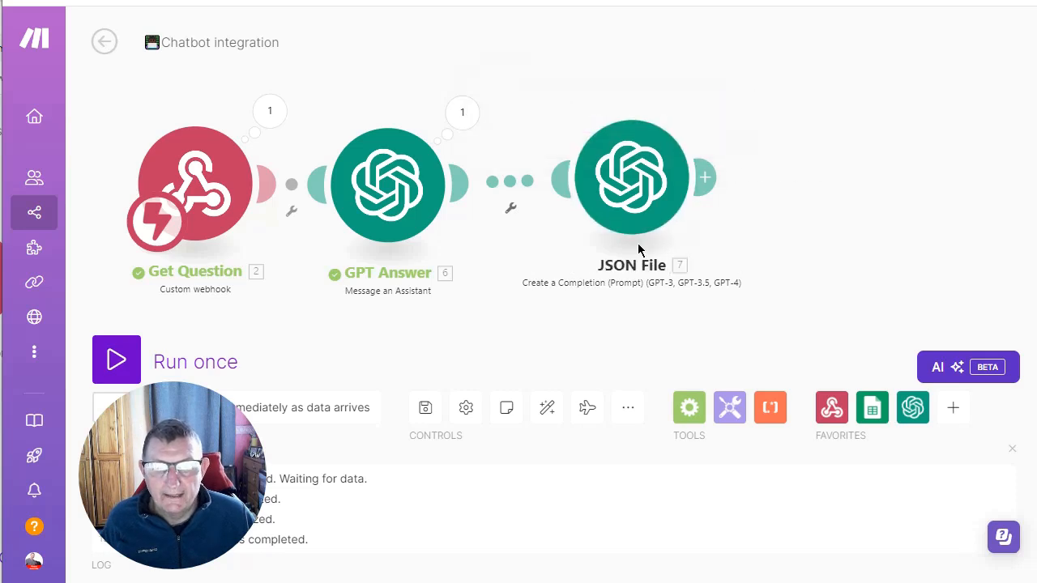
- Add a Webhook response module and place it after the JSON File module
click(834, 416)
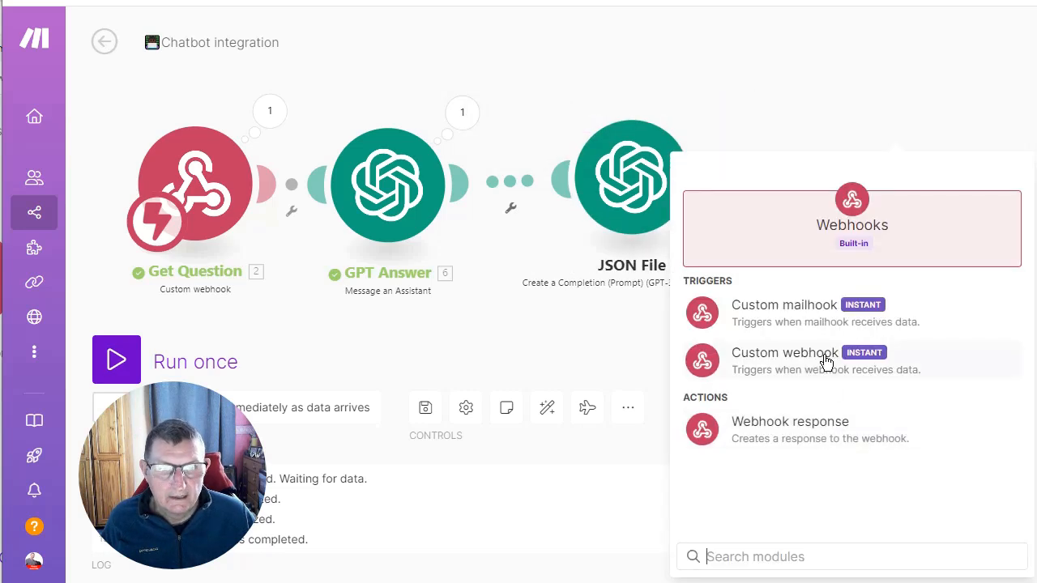
click(826, 426)
drag(790, 450, 874, 190)
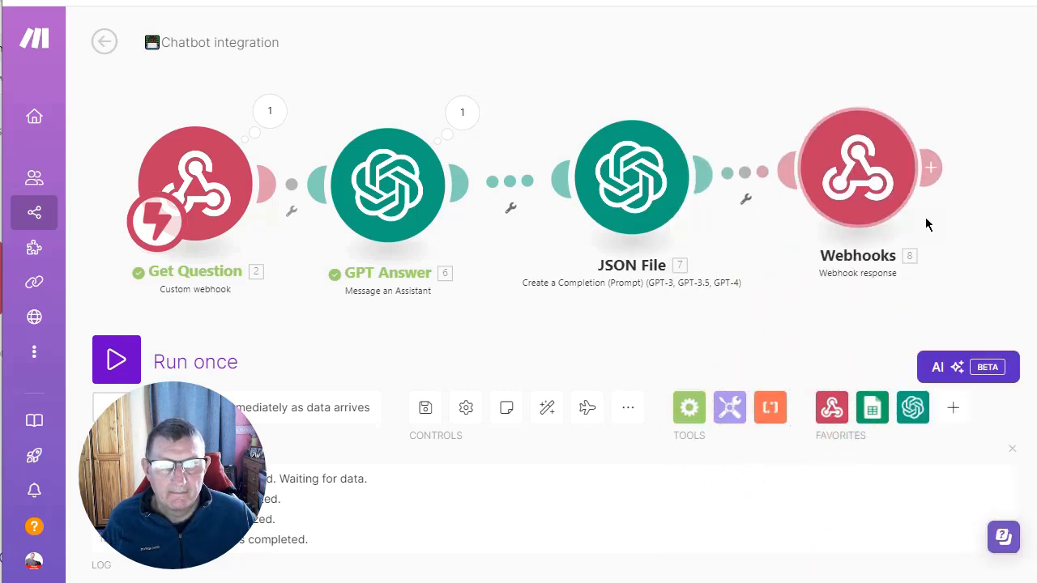
- Map the JSON File module's Result to the webhook response's Body and accept the settings
click(862, 185)
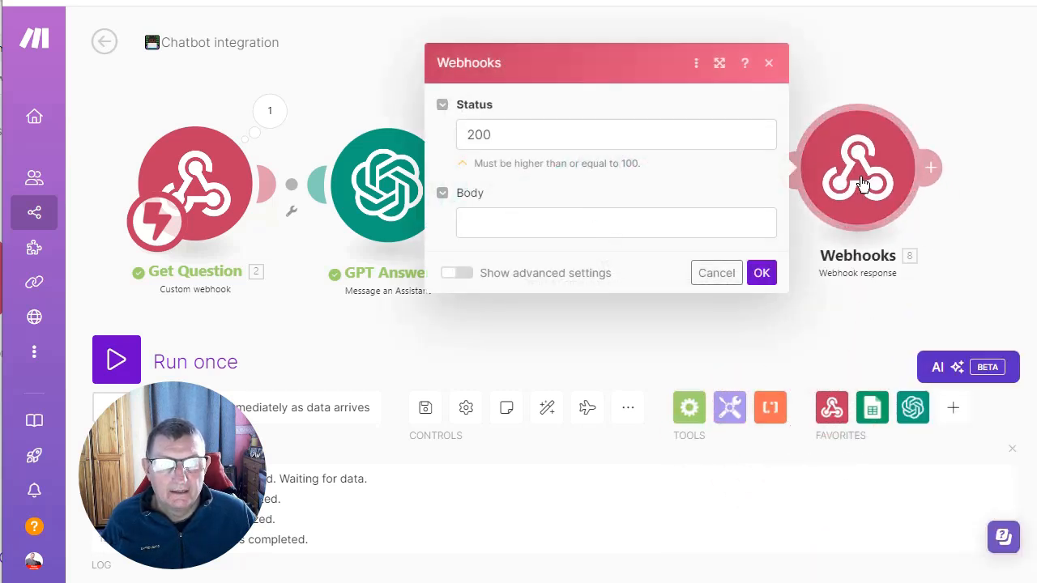
click(587, 222)
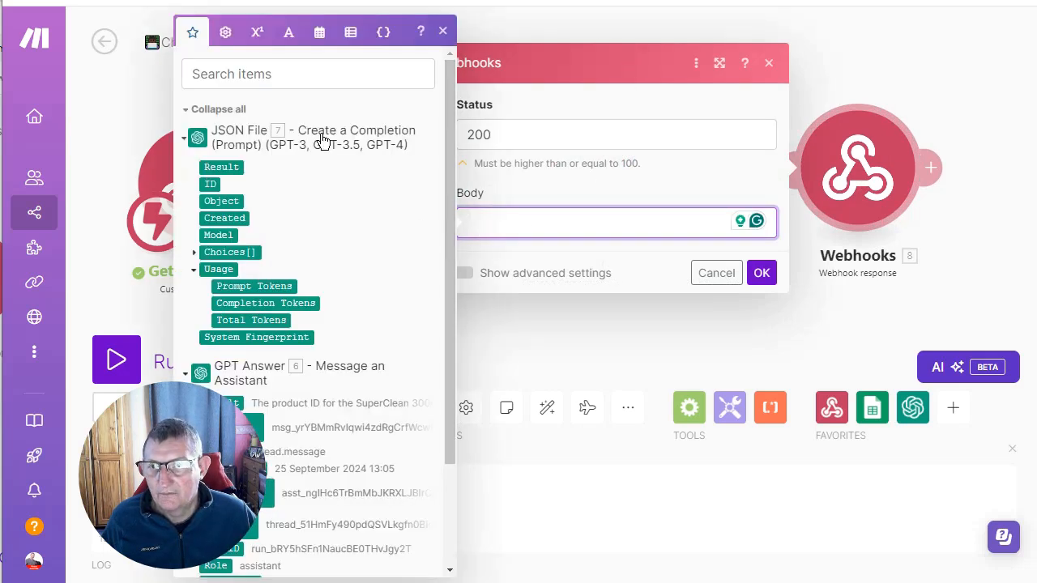
click(225, 168)
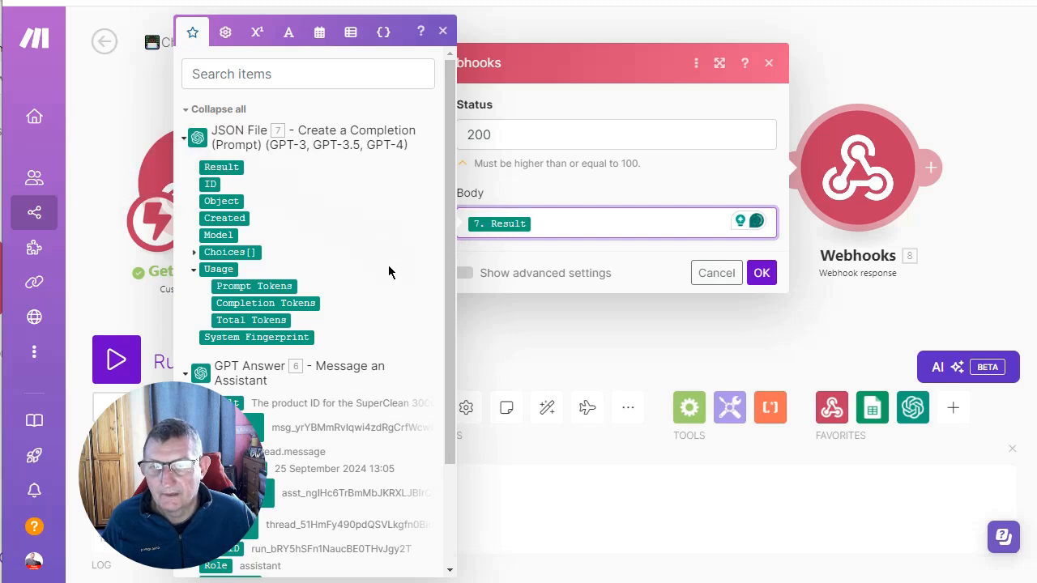
click(660, 274)
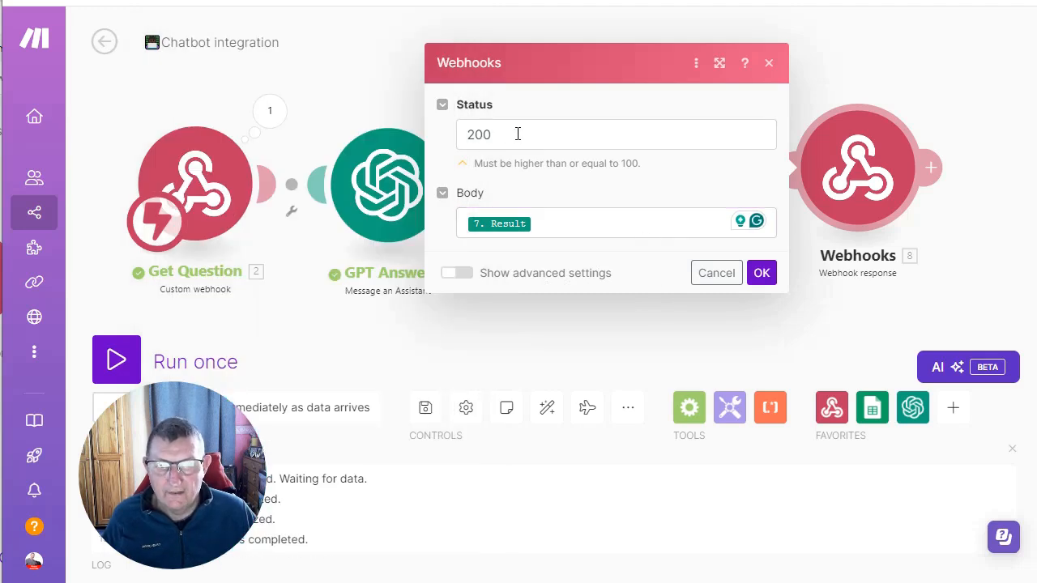
click(762, 273)
- Reposition the webhook response module at the end of the scenario and rename it "return answer"
mouse_move(854, 187)
mouse_down()
mouse_move(860, 204)
mouse_move(872, 192)
mouse_up()
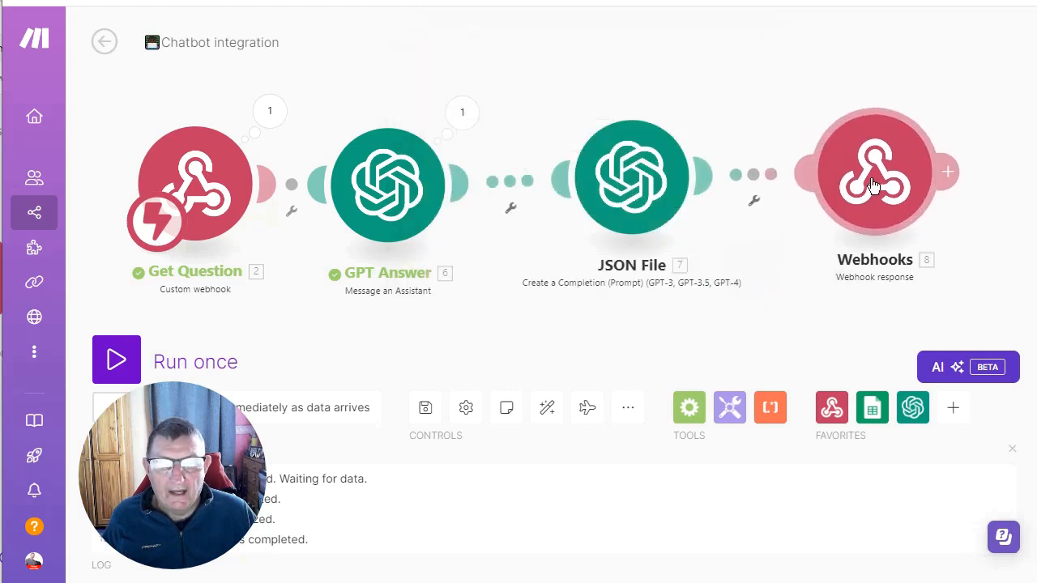
right_click(876, 187)
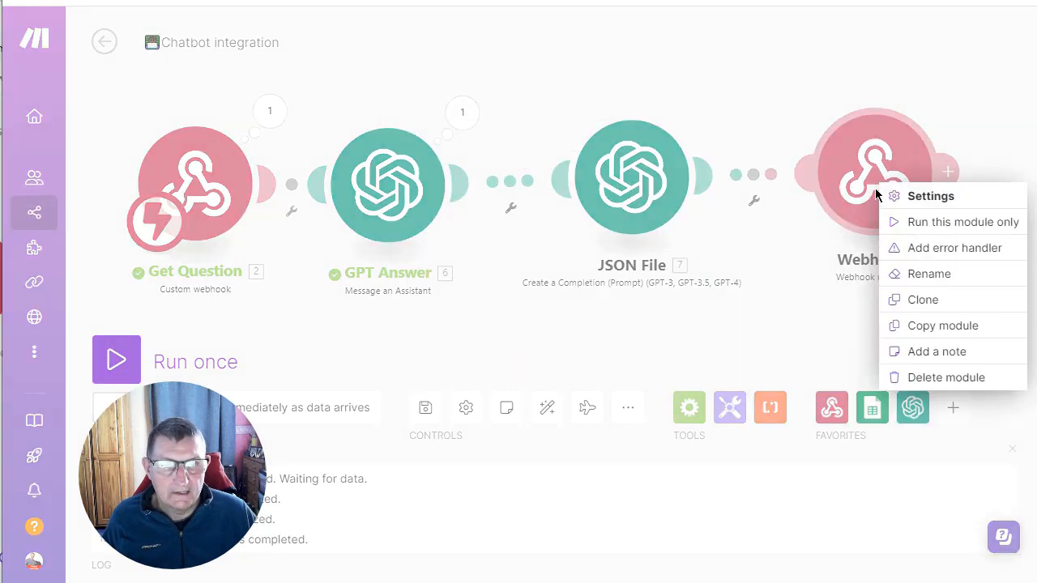
click(918, 276)
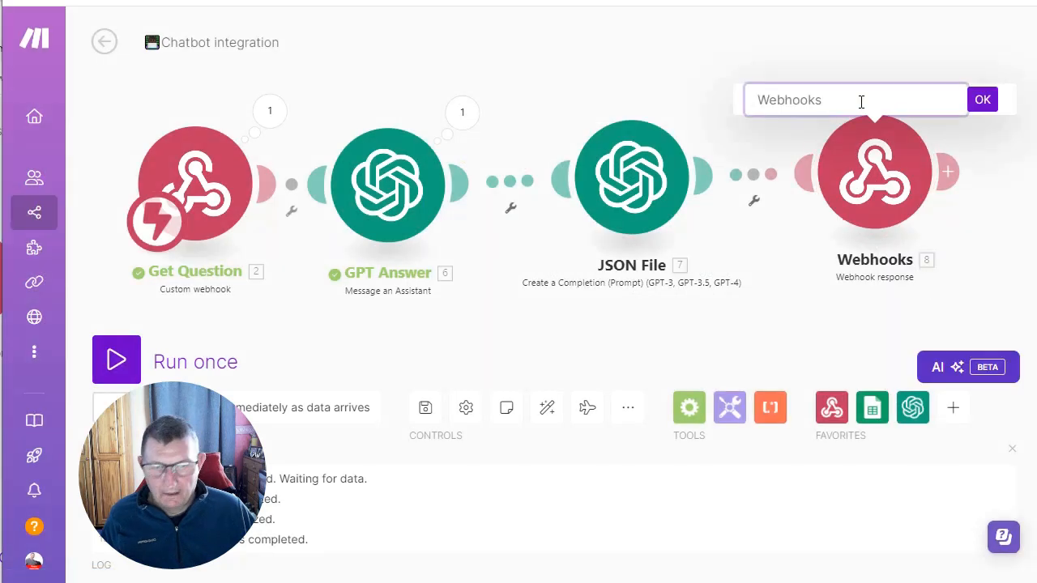
text(return answer)
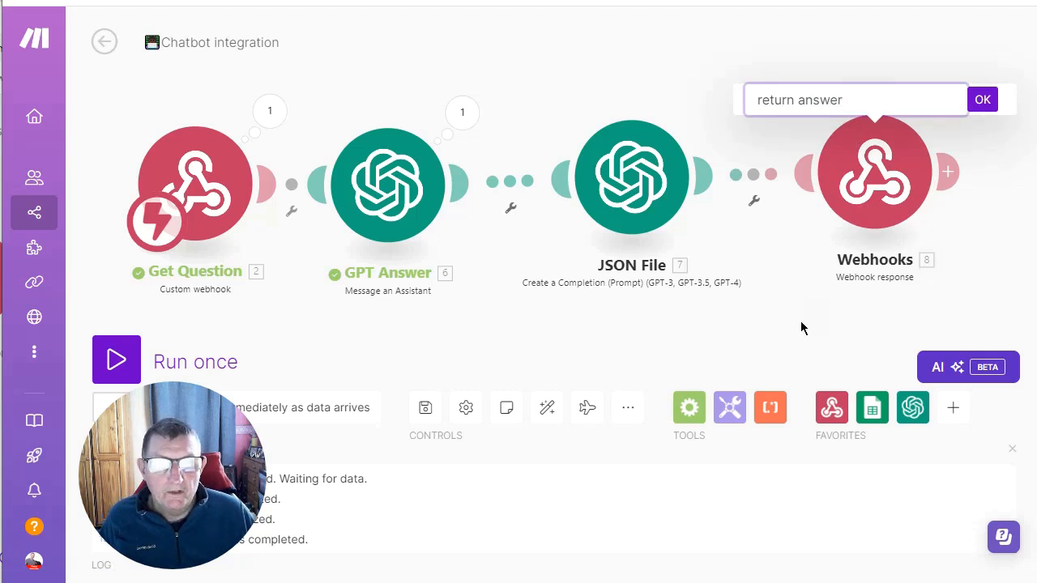
click(979, 105)
- Add a note to the Get Question module reading "This is a webhook from the website and it will contain a question."
right_click(189, 186)
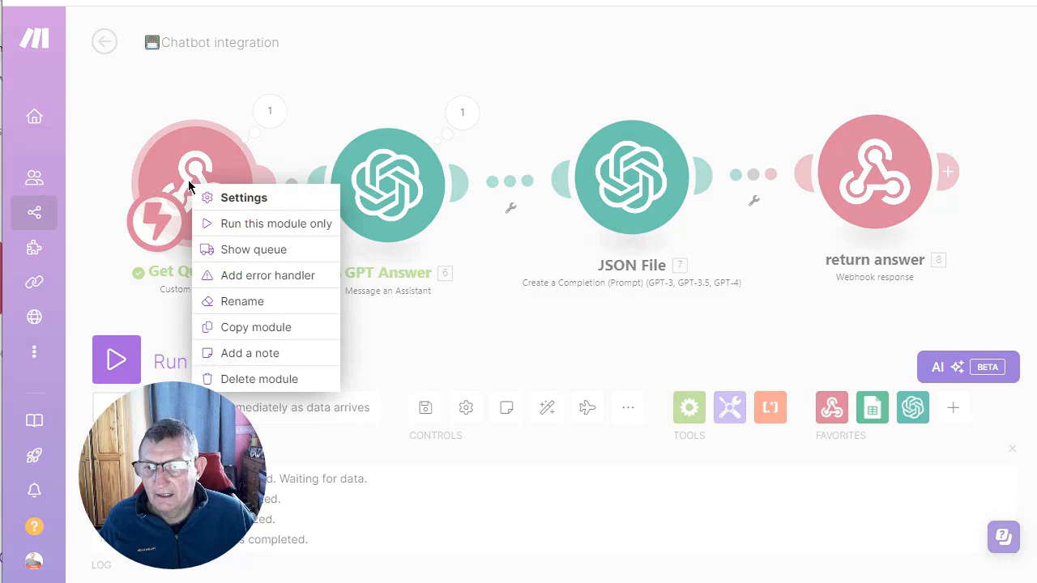
click(247, 353)
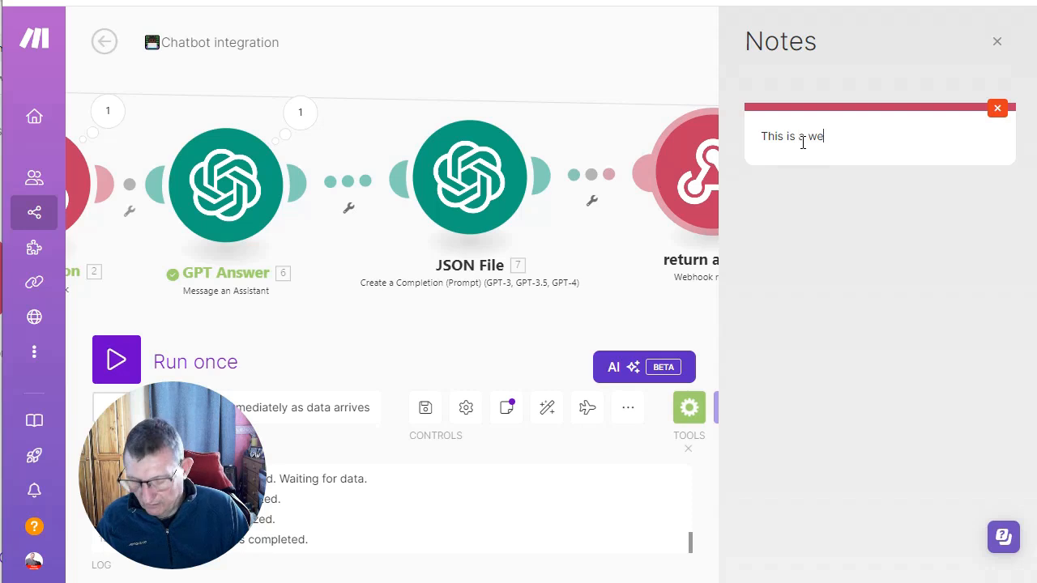
text(ook)
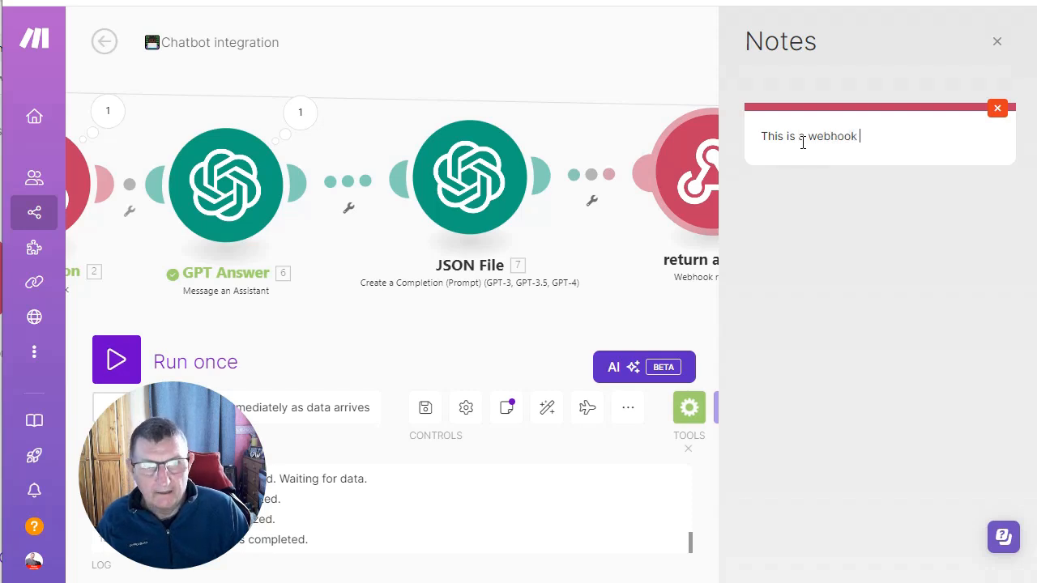
text( from the website)
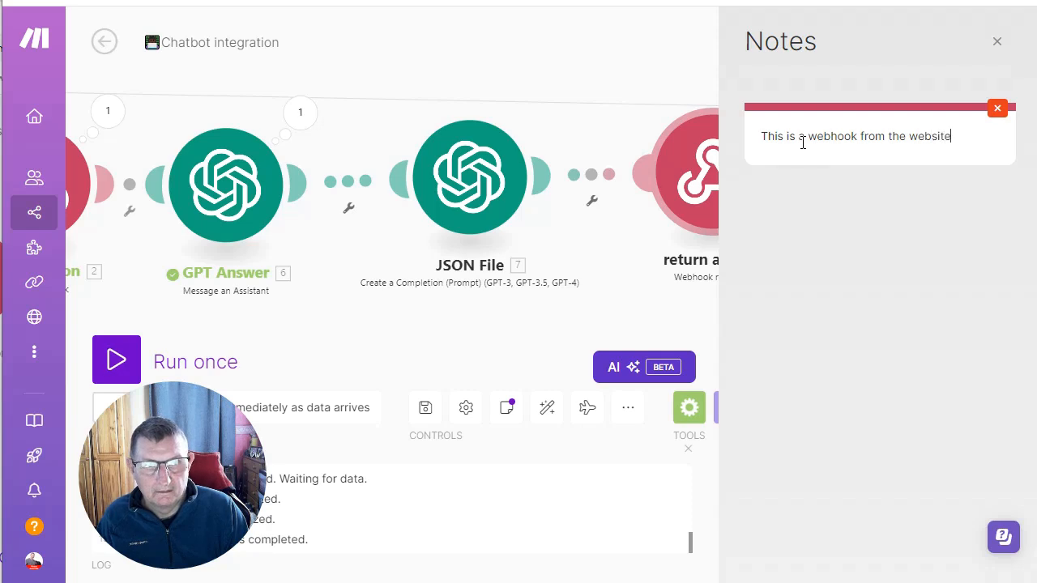
text( and it will contai)
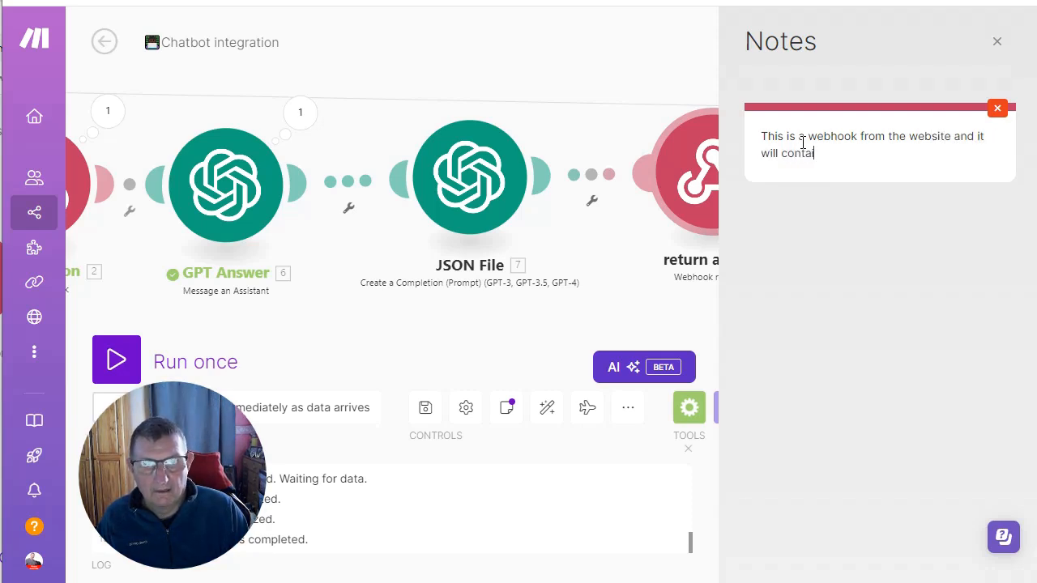
text(n a question.)
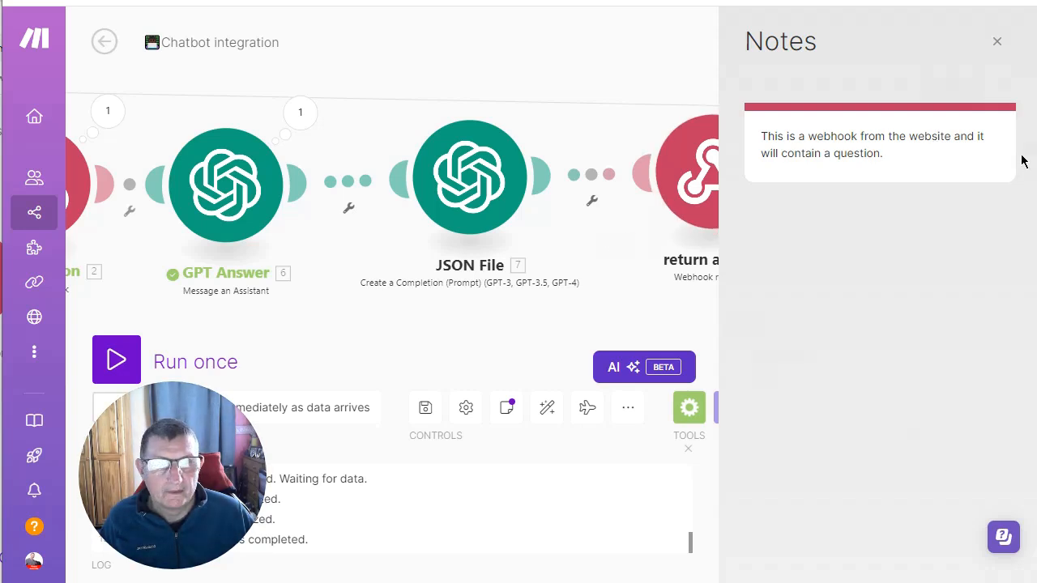
click(997, 42)
- Review the scenario's saved notes and close them
right_click(188, 172)
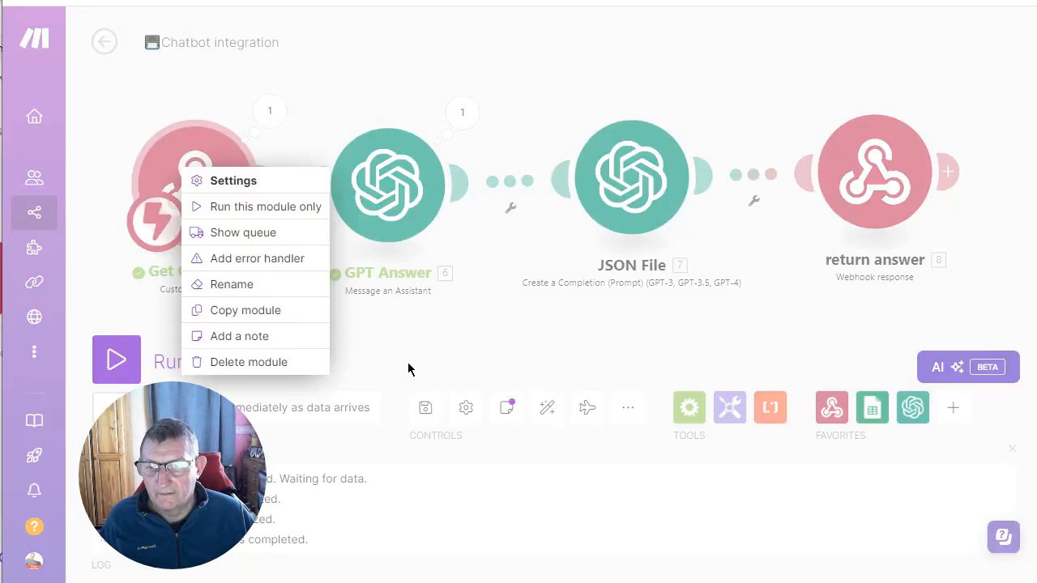
click(408, 370)
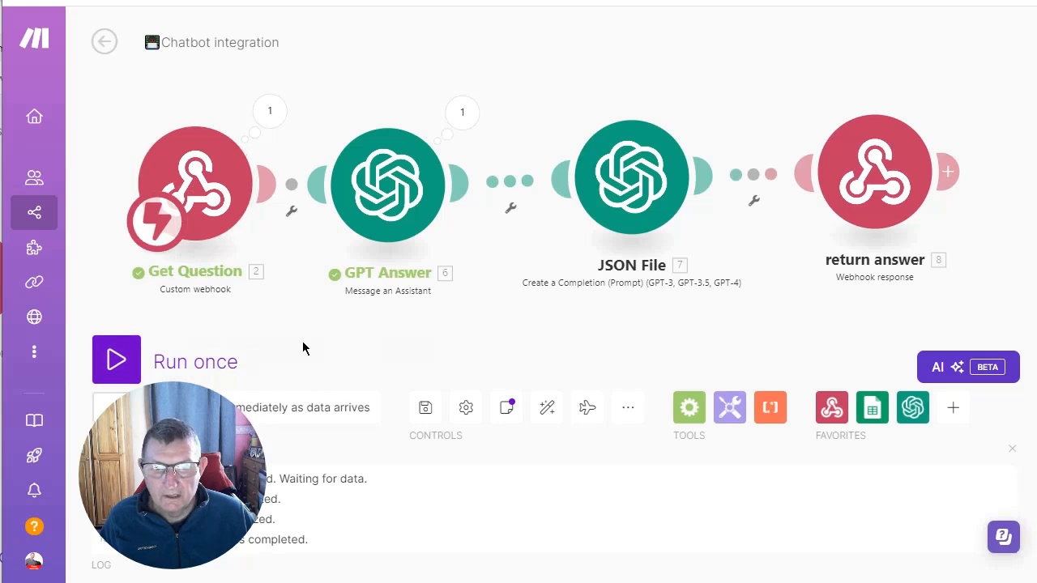
click(507, 408)
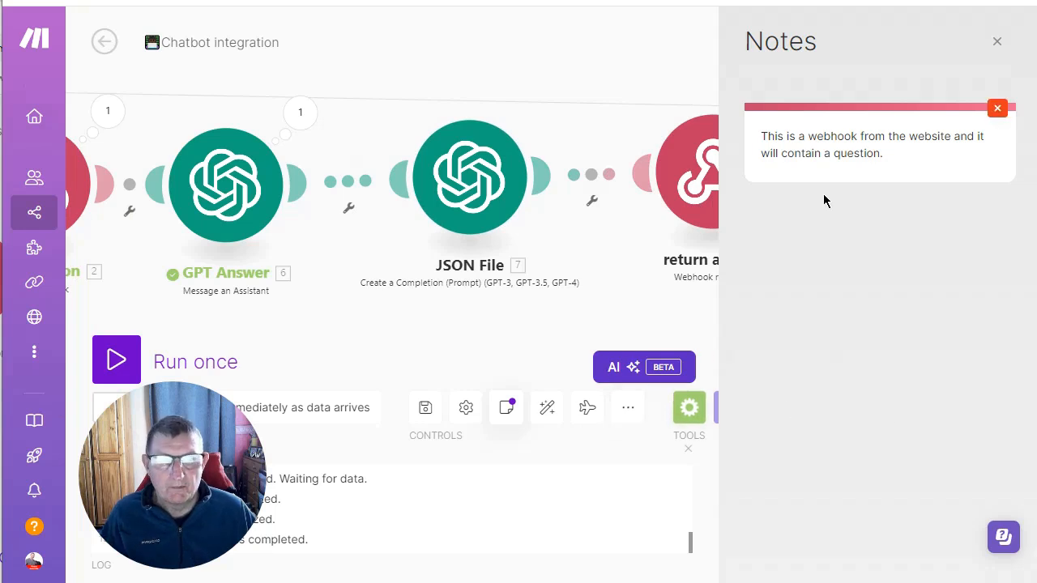
click(997, 42)
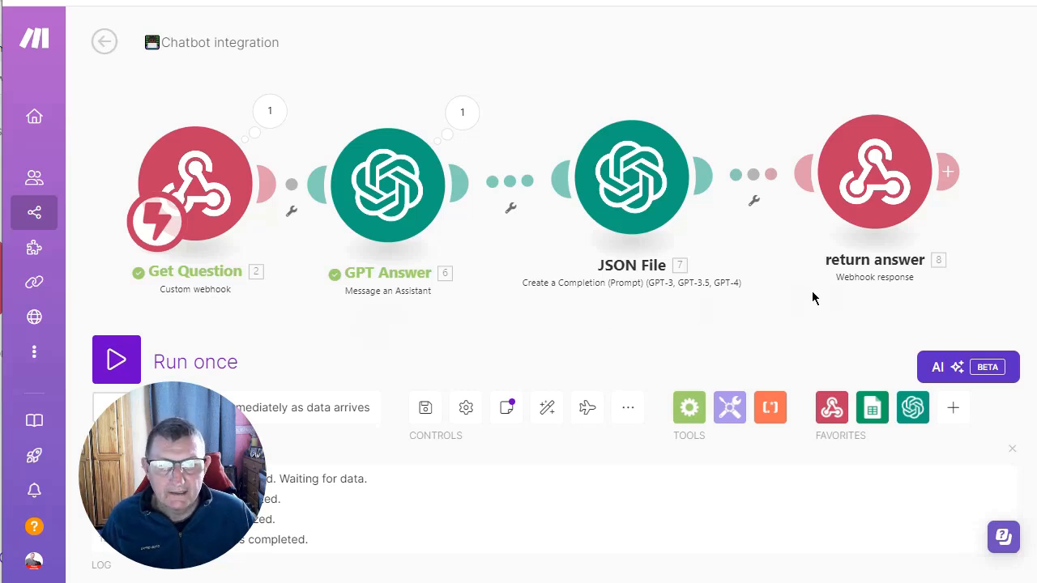
- Run the scenario once, switch to the website with the chat widget and reload the page
click(132, 356)
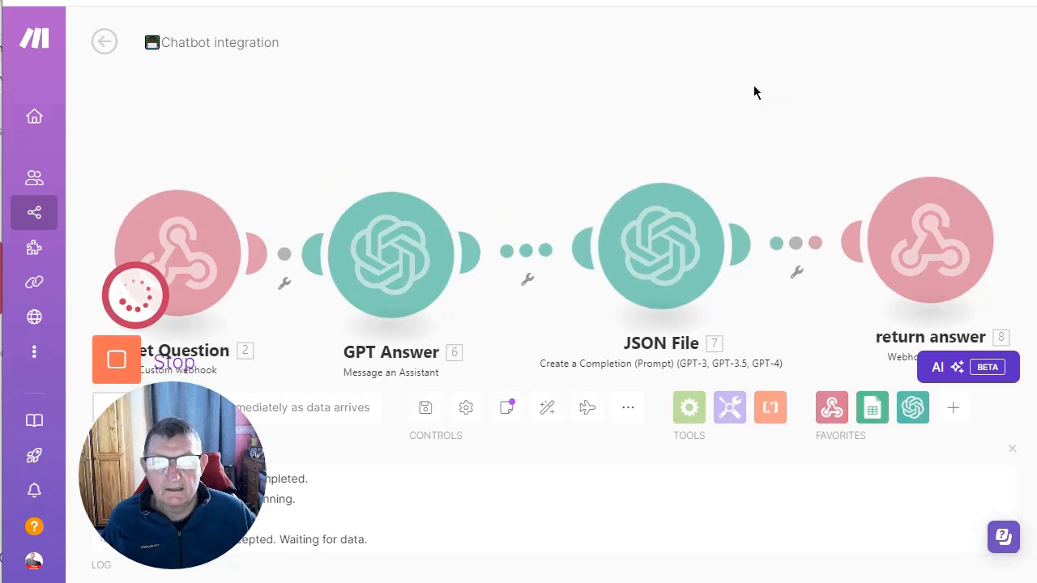
click(762, 0)
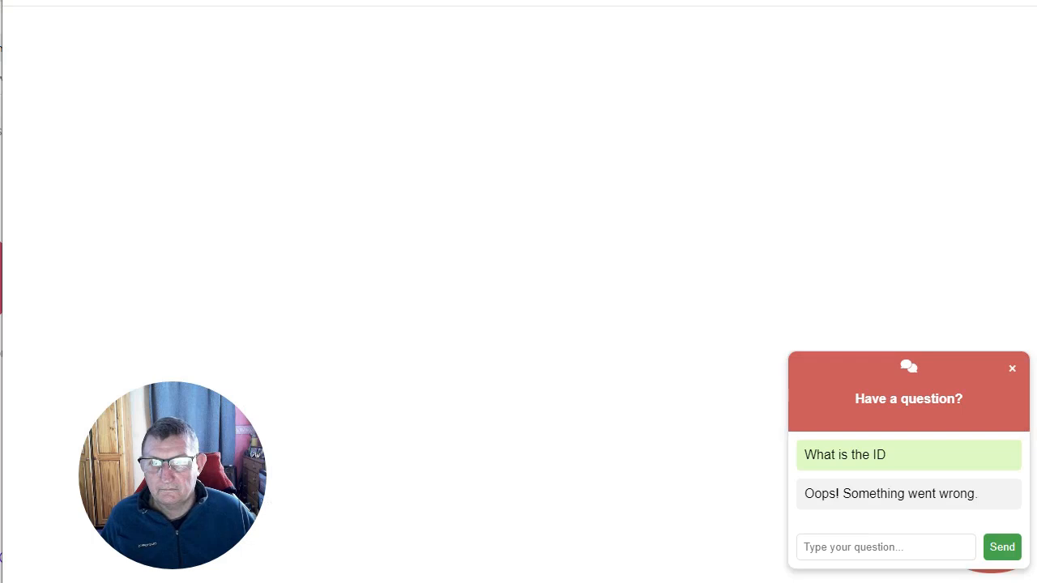
key(F5)
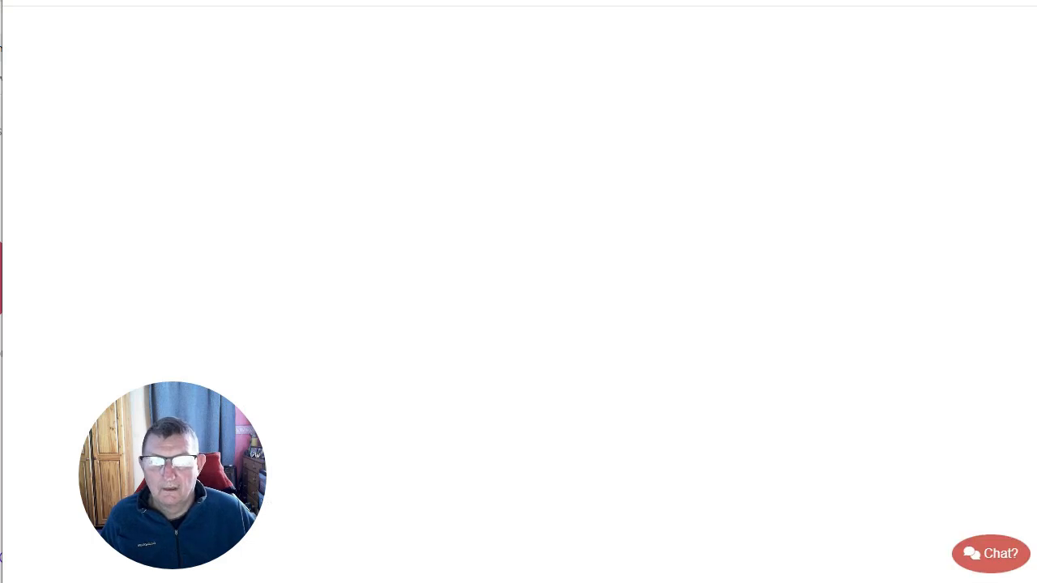
- Send "Hi what is the id of the product and how much is delivery" through the chat widget and check the scenario run and reply
click(993, 559)
click(903, 546)
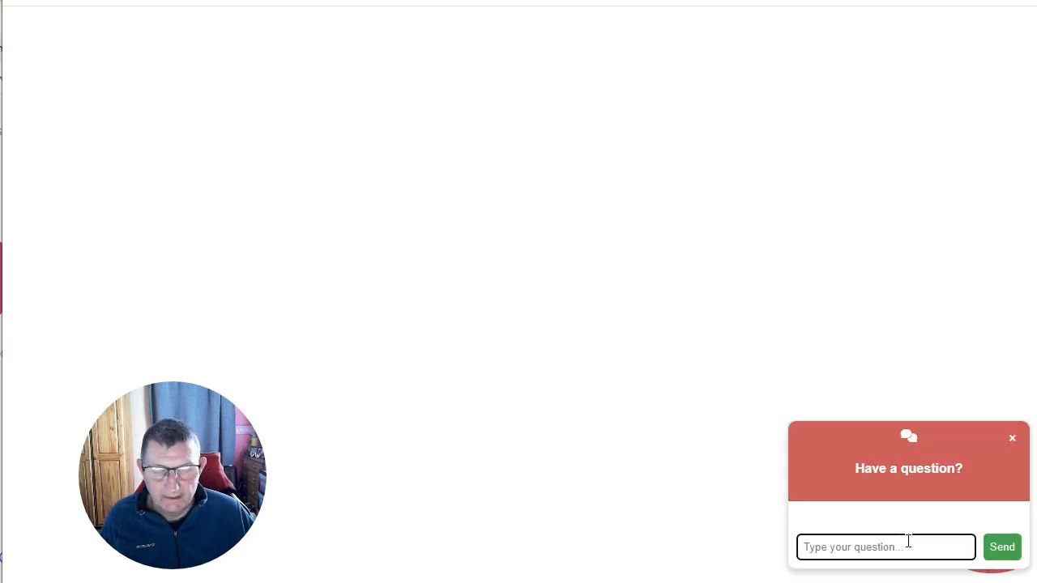
text(Hi what is the ide of the)
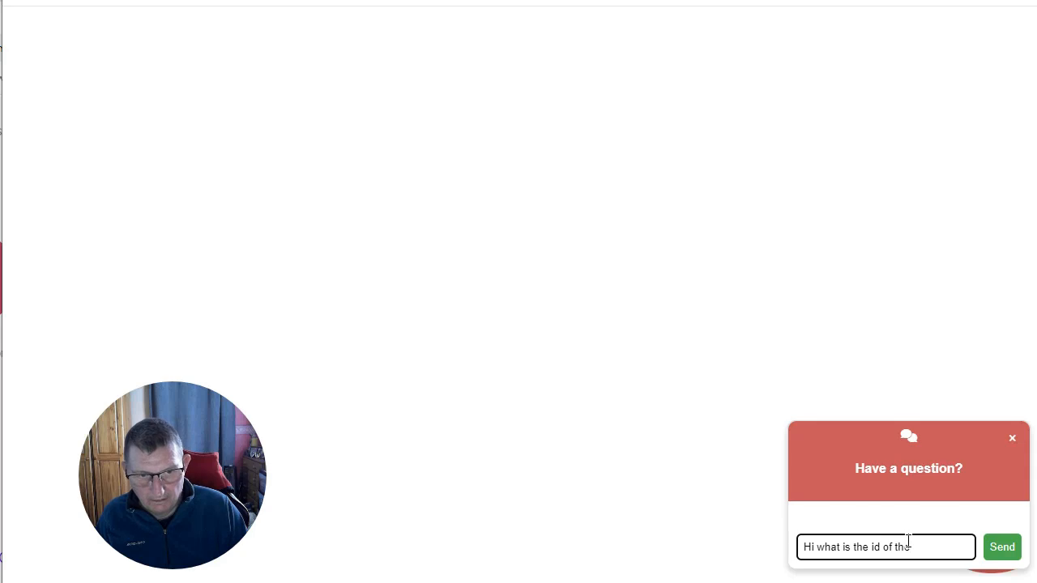
text(product and how much is delivery)
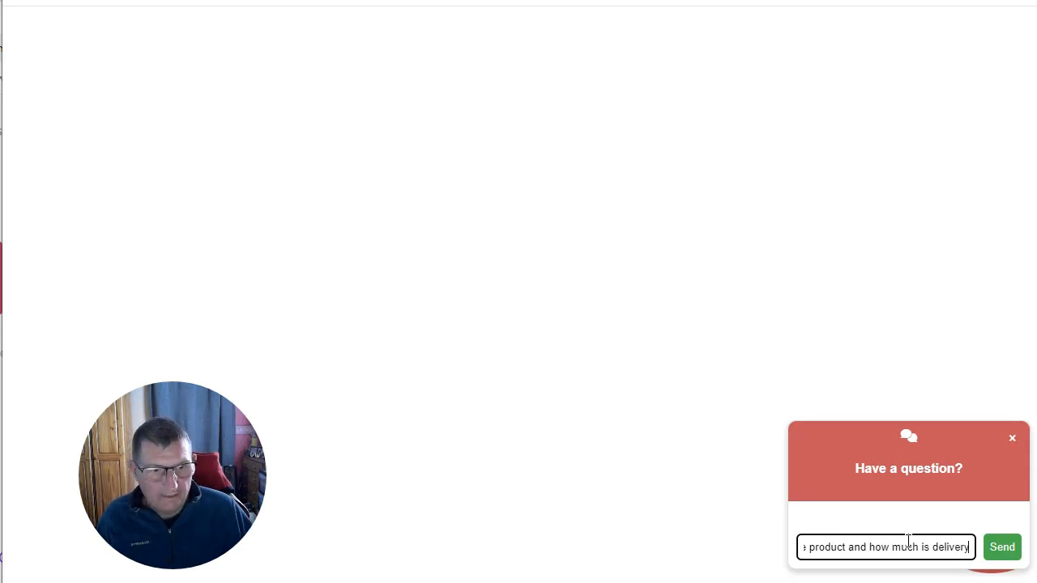
click(1007, 547)
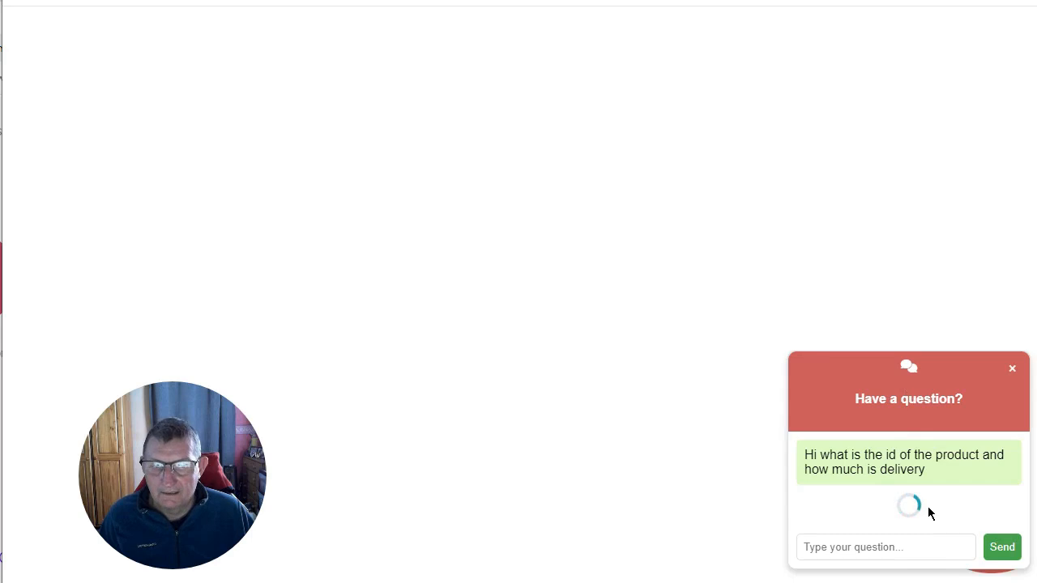
click(405, 1)
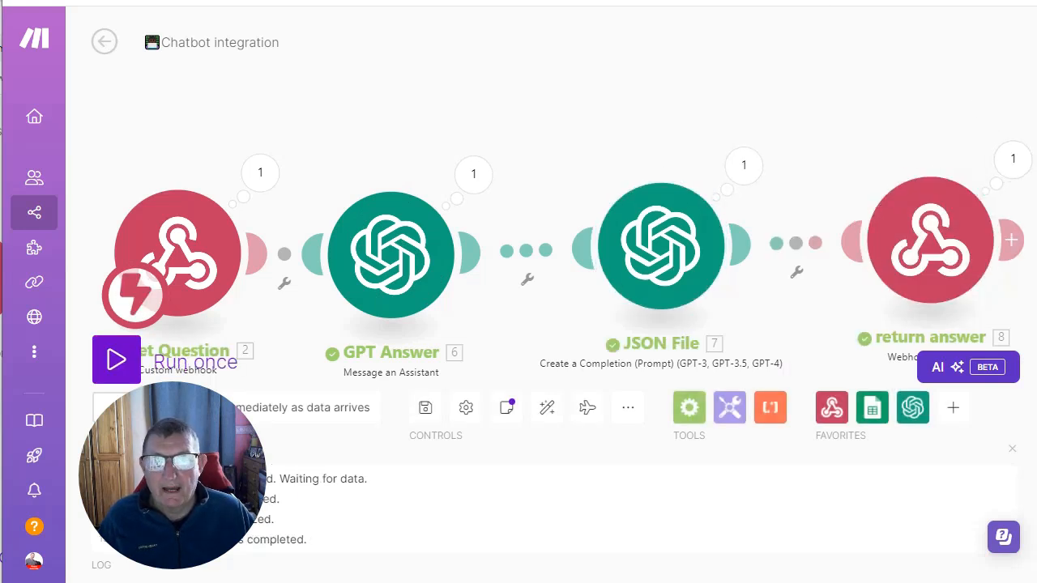
key(ctrl+Tab)
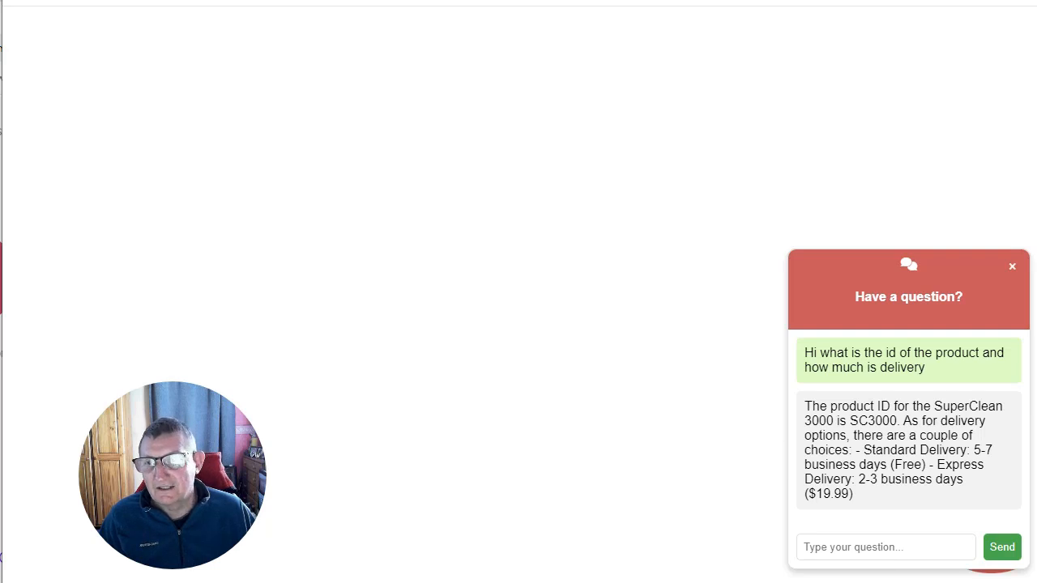
- Open the "Chat Bot questions" base in Airtable in a new browser tab and show the first records of its Q&A table
key(ctrl+t)
text(ai)
key(Return)
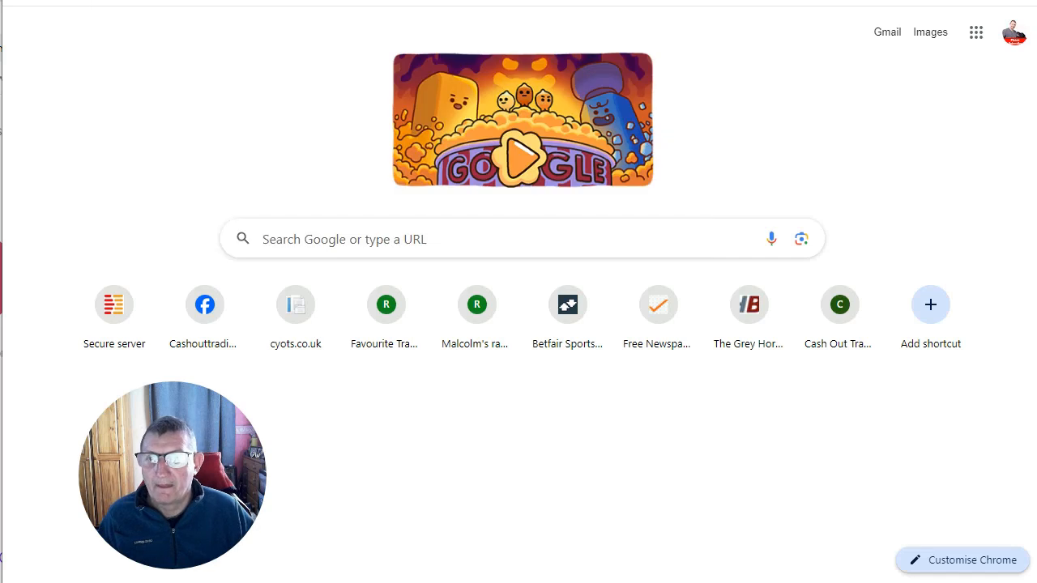
click(762, 388)
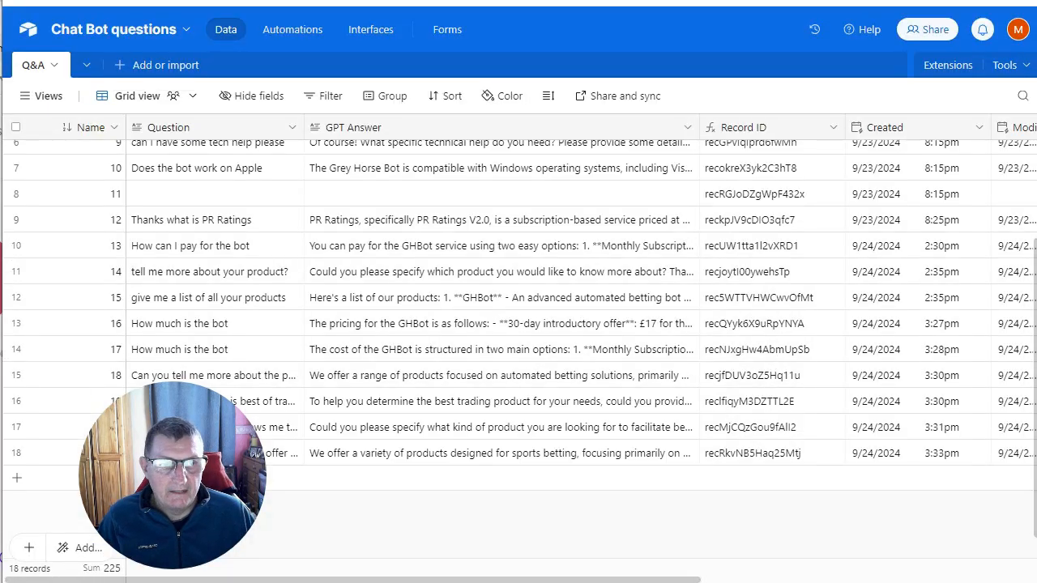
drag(1036, 274, 1035, 177)
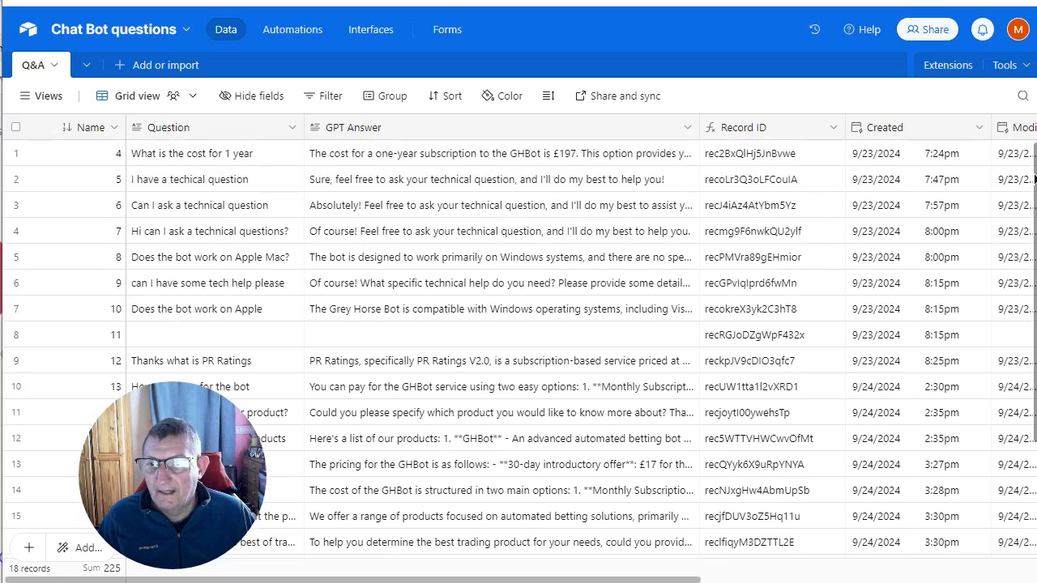
- Examine the Name field's type configuration in the Q&A table and close it without changes
click(79, 133)
right_click(79, 133)
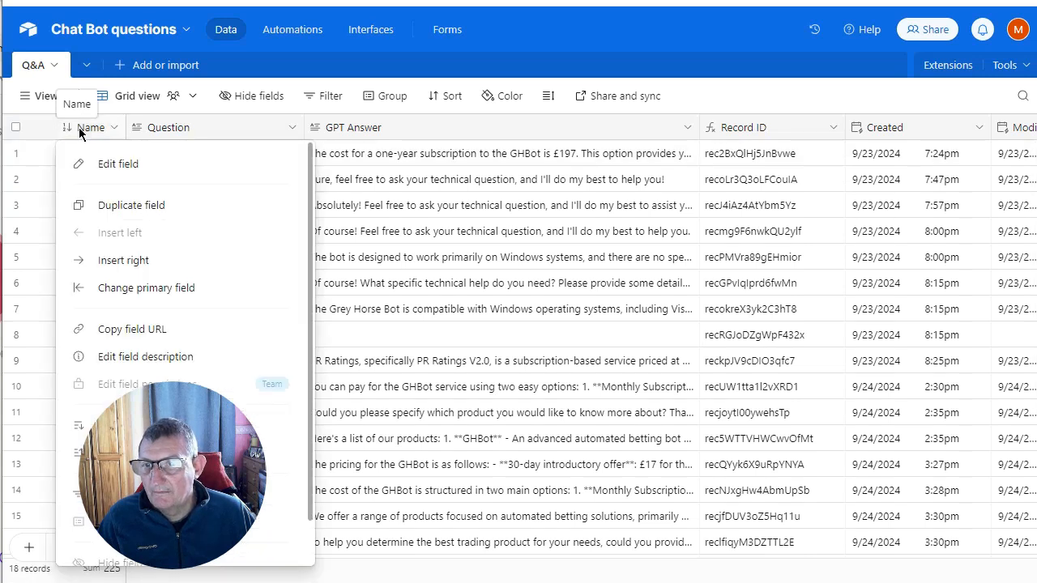
drag(181, 449, 914, 394)
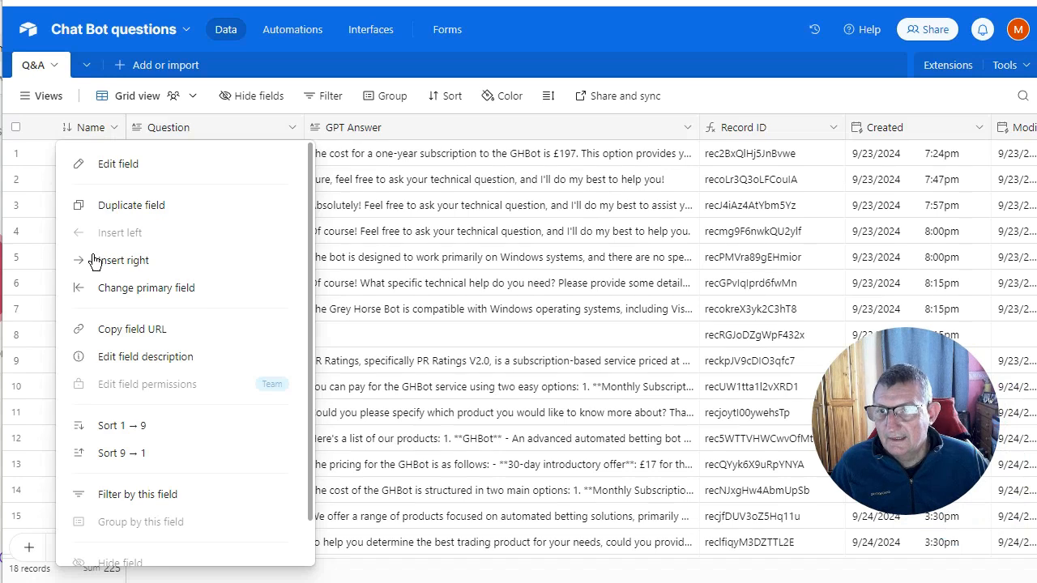
click(116, 170)
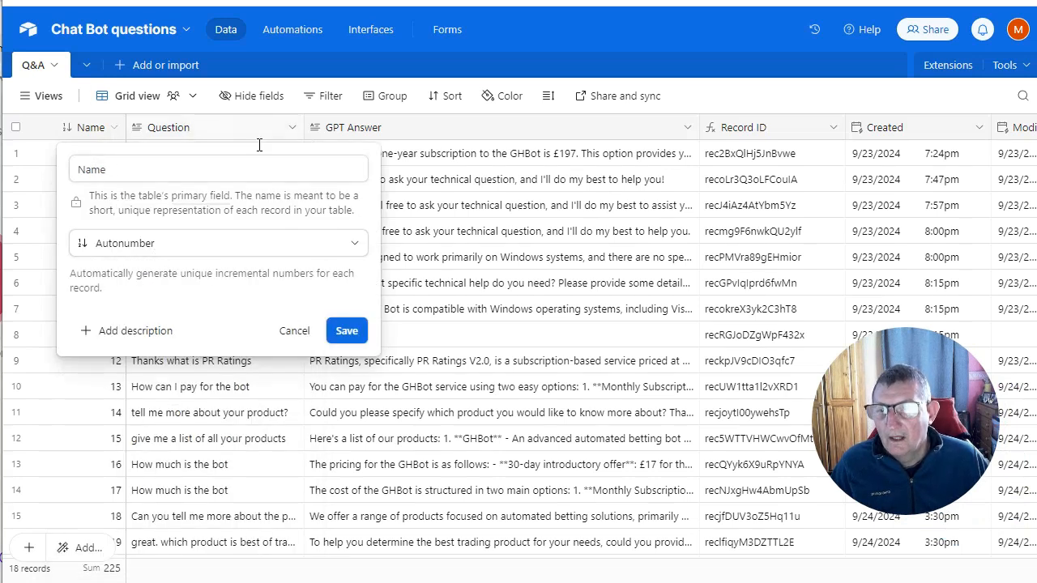
click(46, 375)
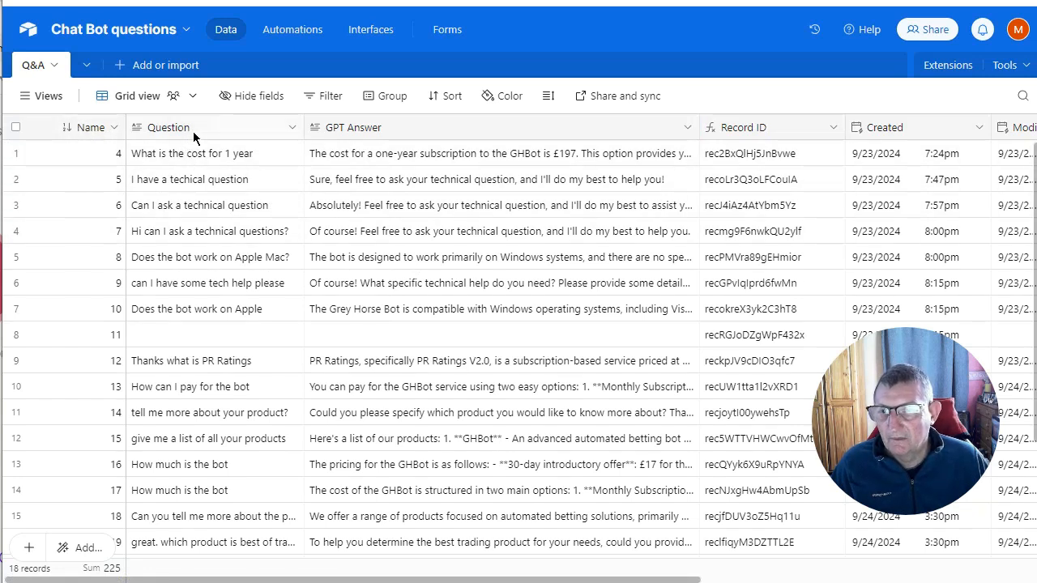
- Examine the GPT Answer field's type configuration and cancel without changes
right_click(367, 134)
click(472, 160)
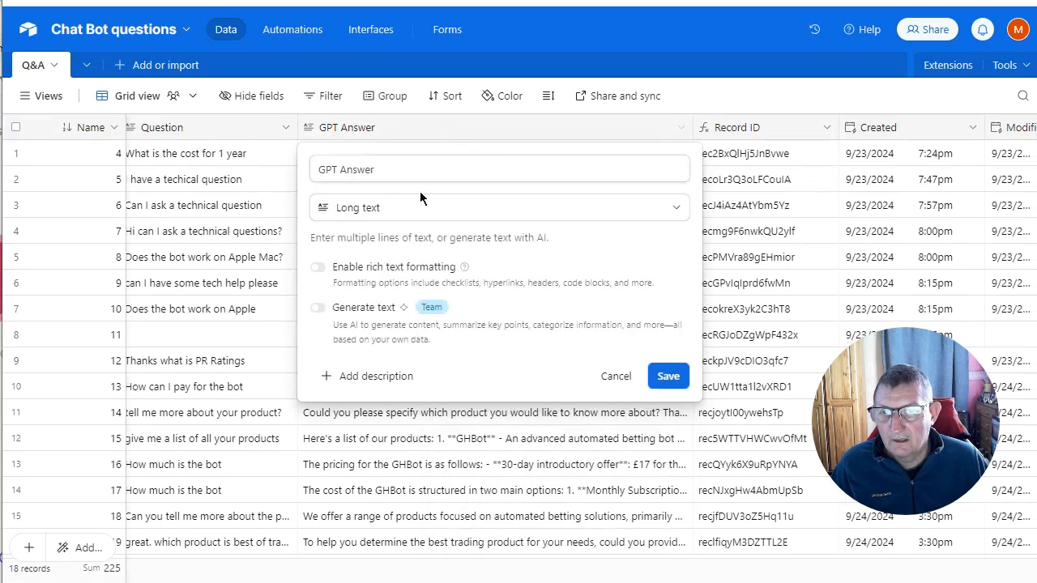
click(620, 376)
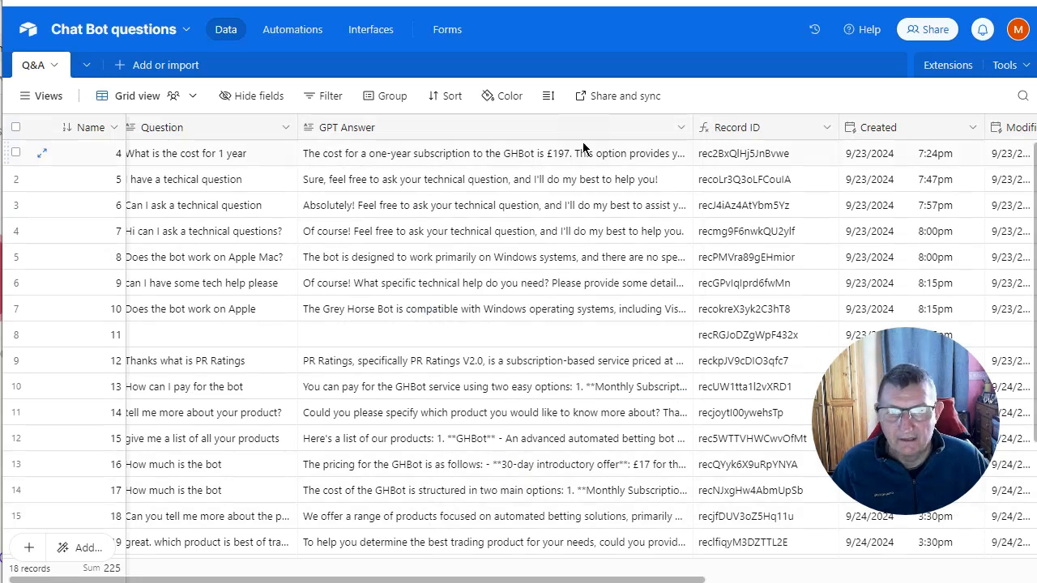
- Re-enter RECORD_ID() as the Record ID field's formula in the Q&A table and save the field
right_click(735, 130)
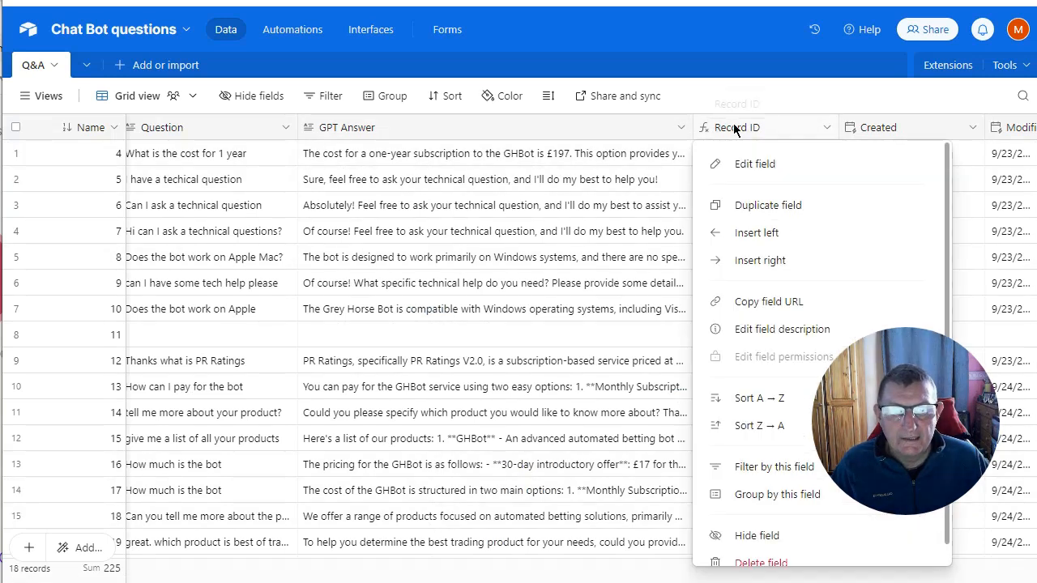
click(739, 164)
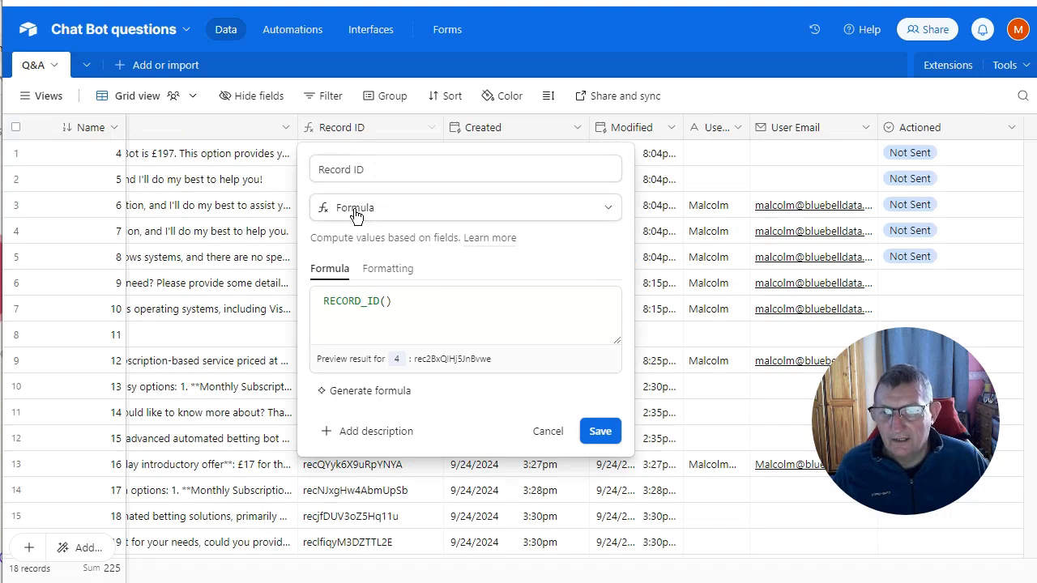
triple_click(394, 304)
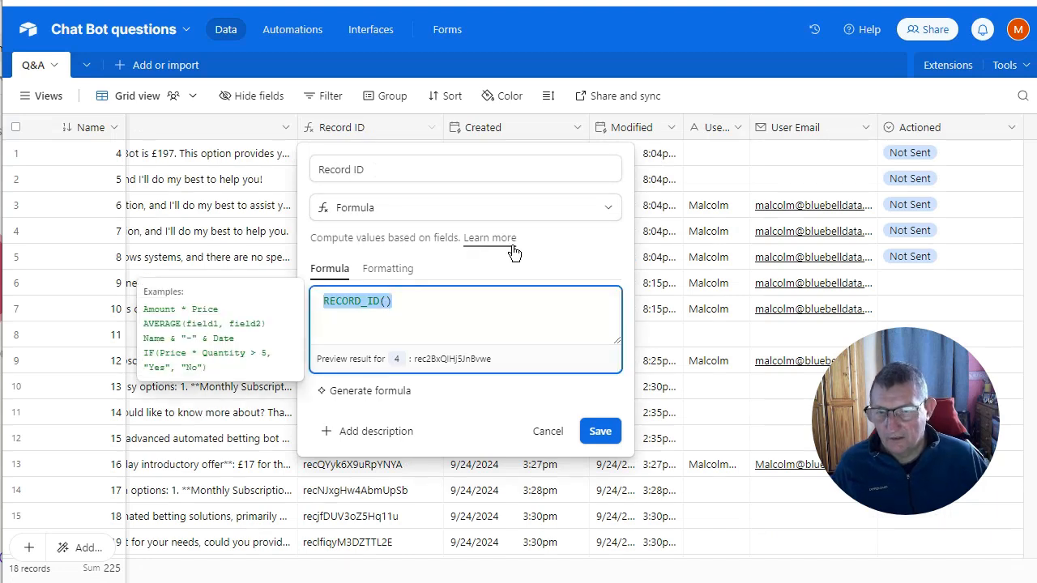
text(rec)
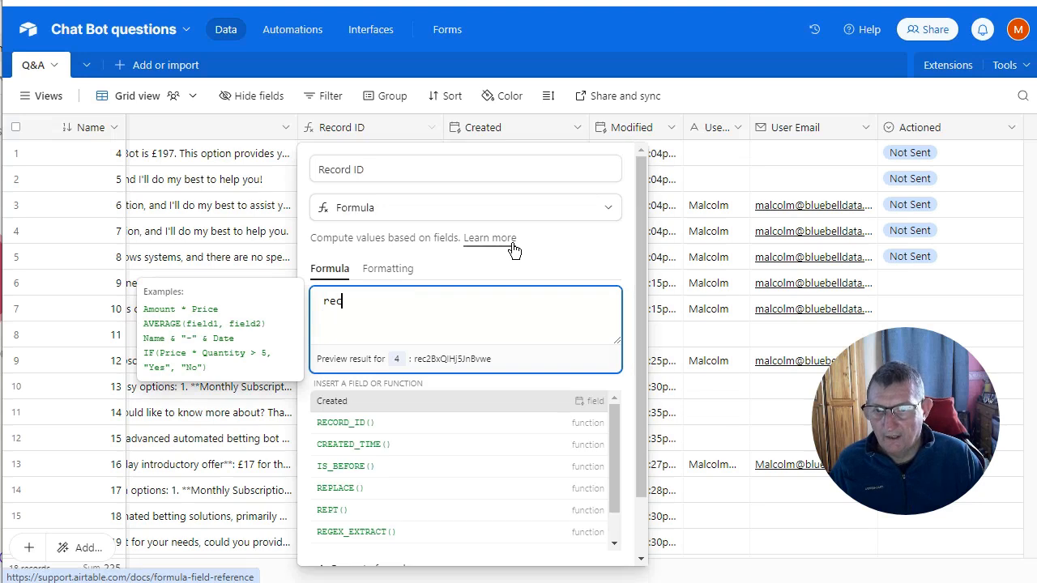
click(334, 399)
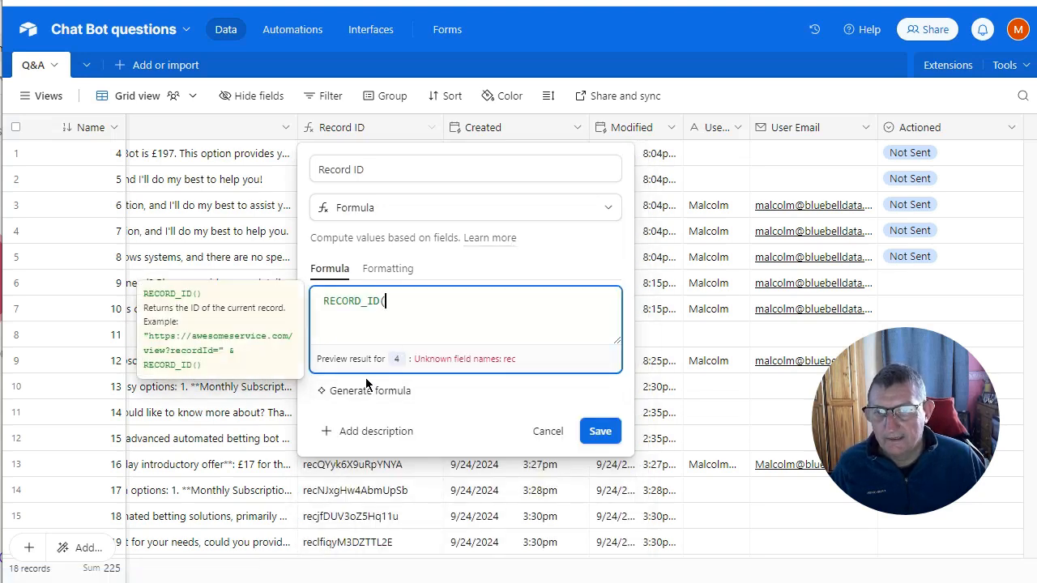
text())
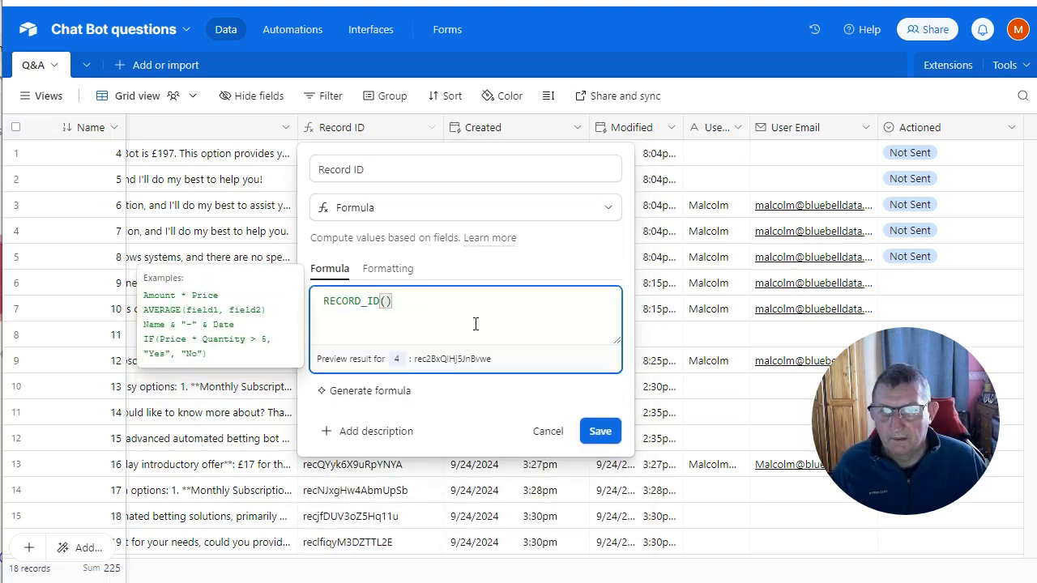
click(601, 431)
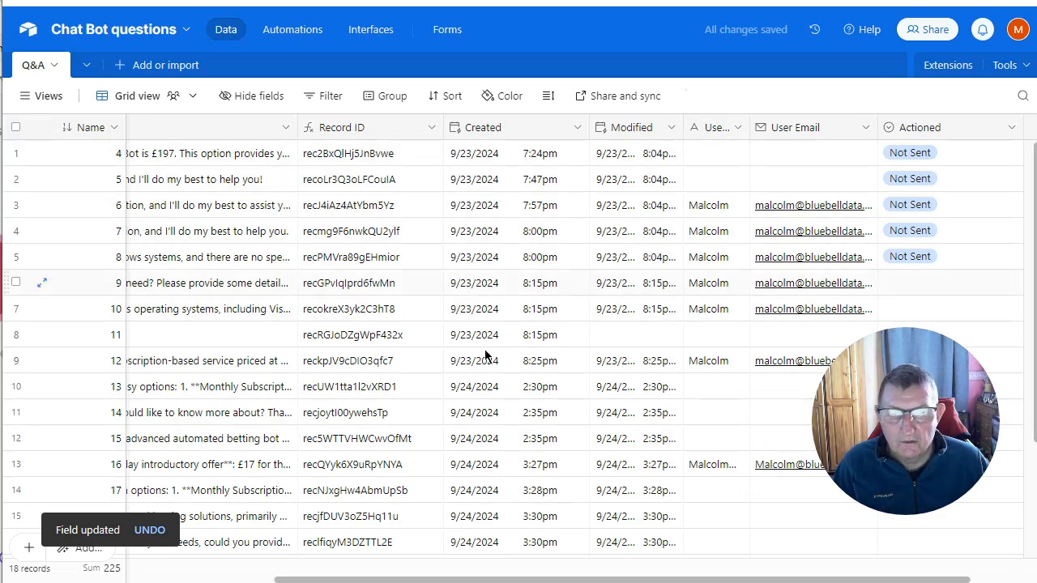
- Examine the Created field's type and date format configuration and cancel without changes
click(502, 128)
right_click(503, 128)
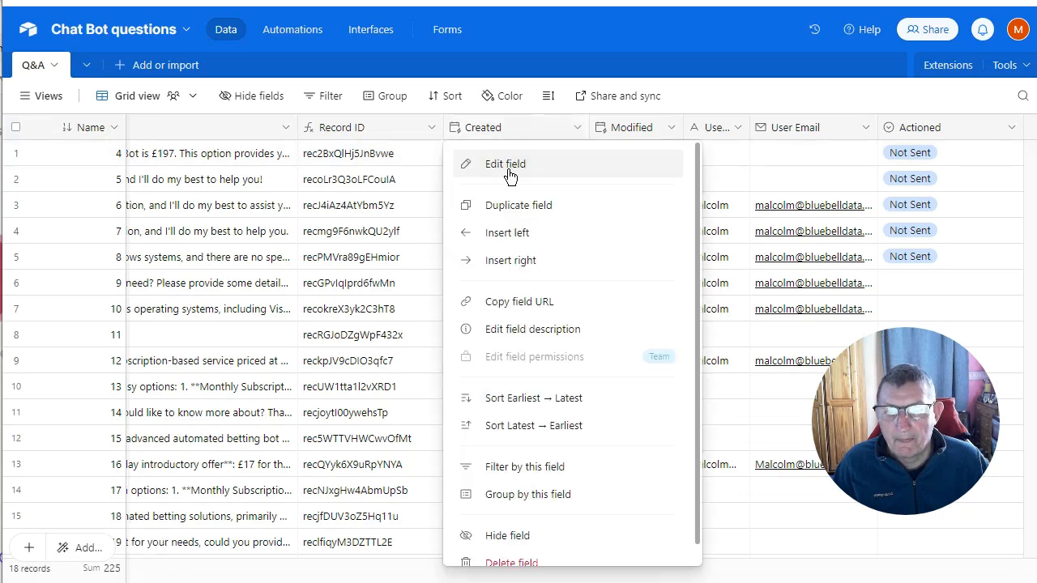
click(505, 165)
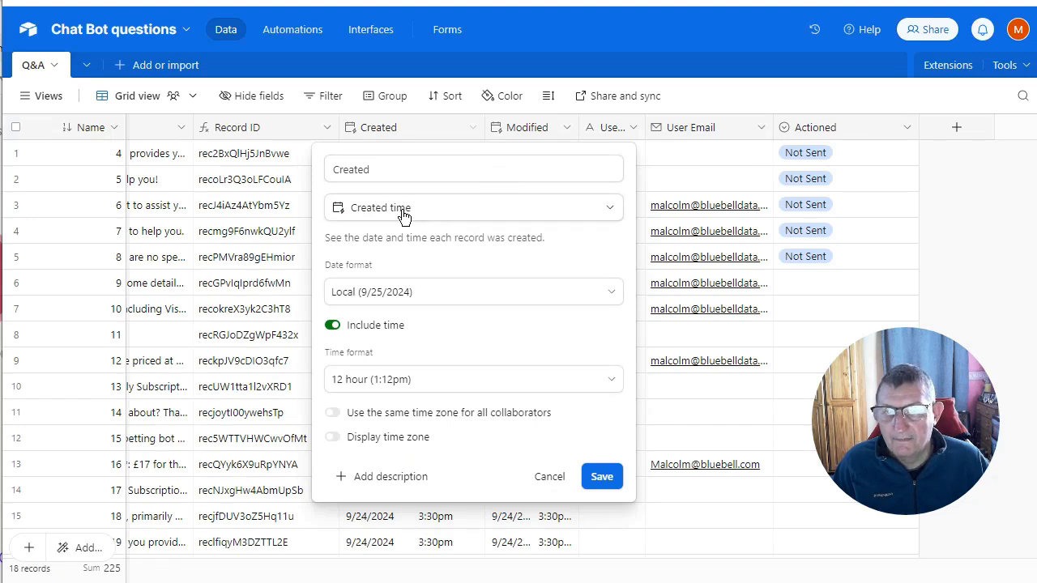
click(558, 477)
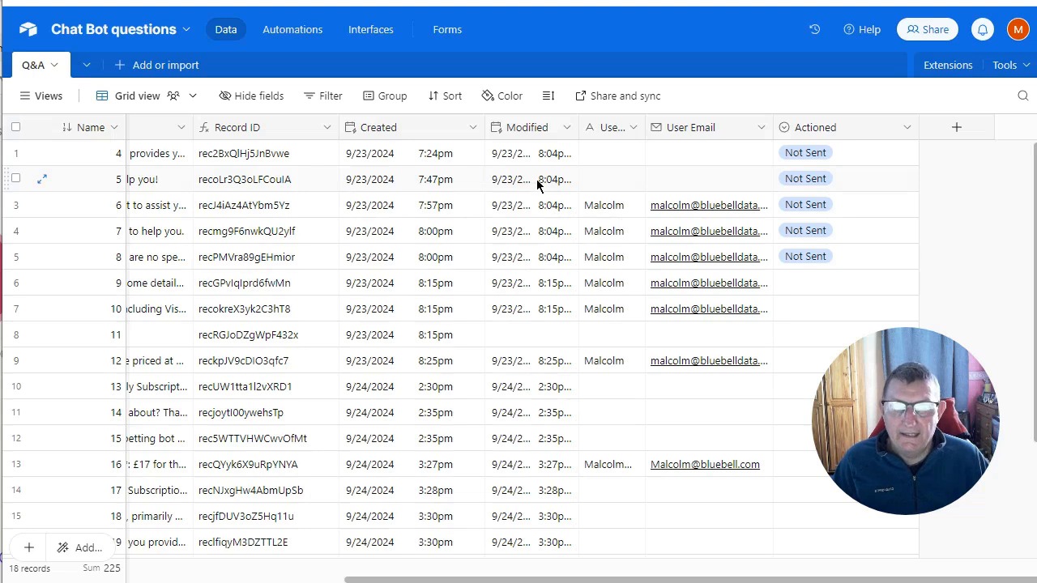
- Examine the User Name field's type configuration and cancel without changes
click(629, 130)
click(624, 163)
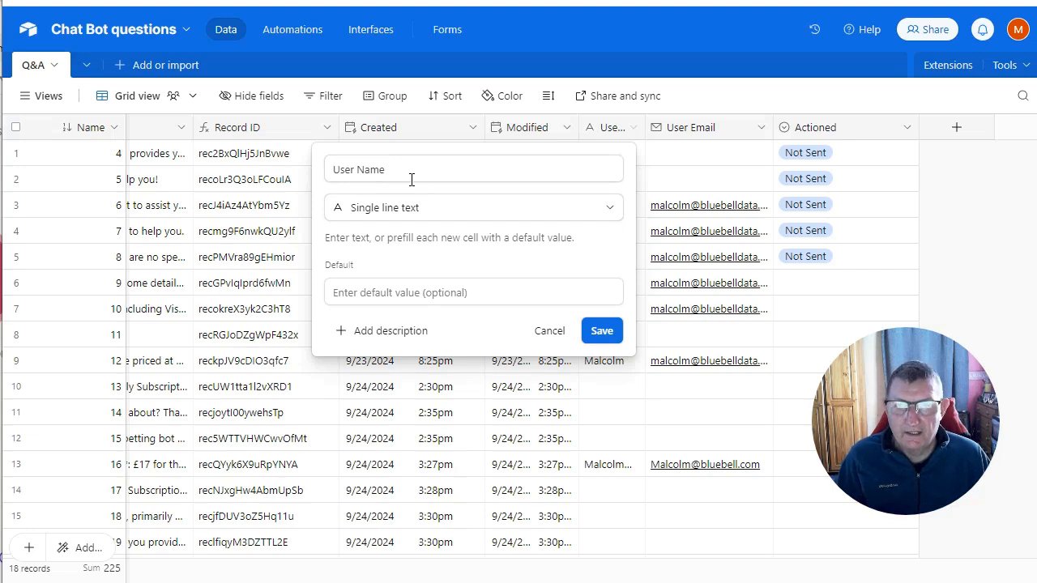
click(545, 332)
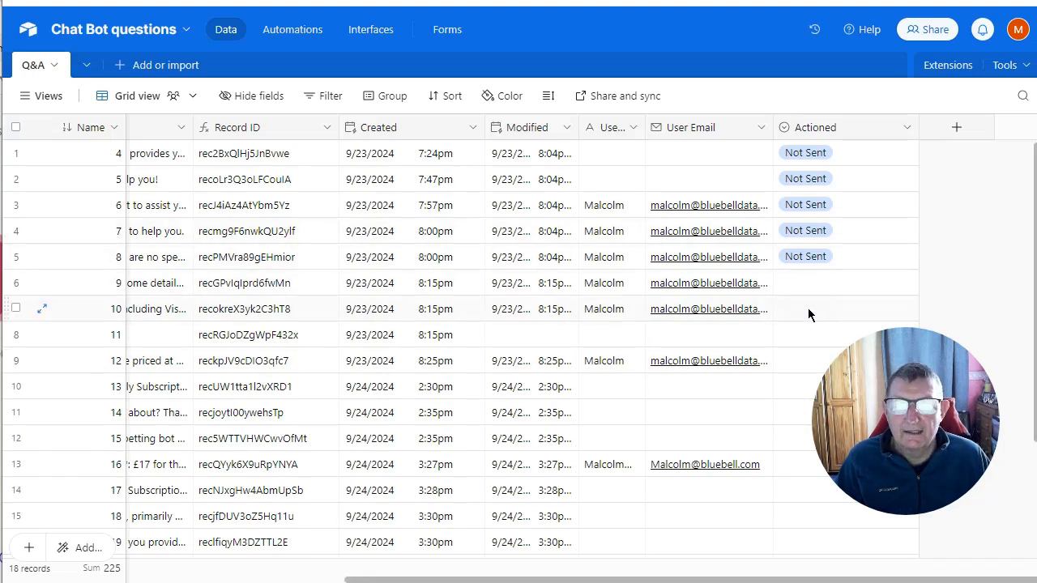
click(820, 286)
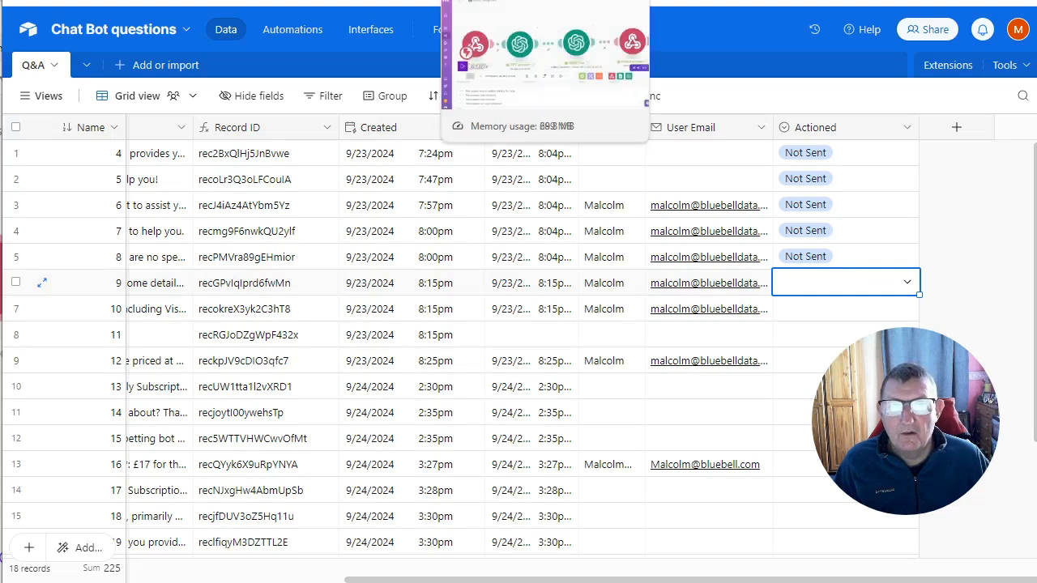
- Switch to the Chatbot integration scenario in Make and rearrange its modules in a compact zigzag, leaving space after the return answer module
click(496, 2)
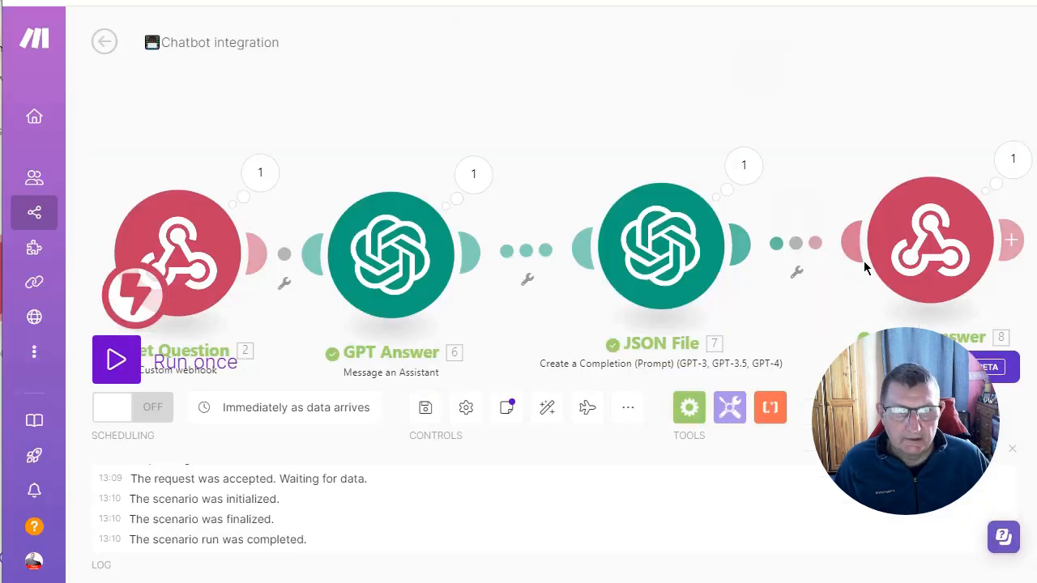
drag(901, 261, 847, 225)
scroll(523, 105, down, 2)
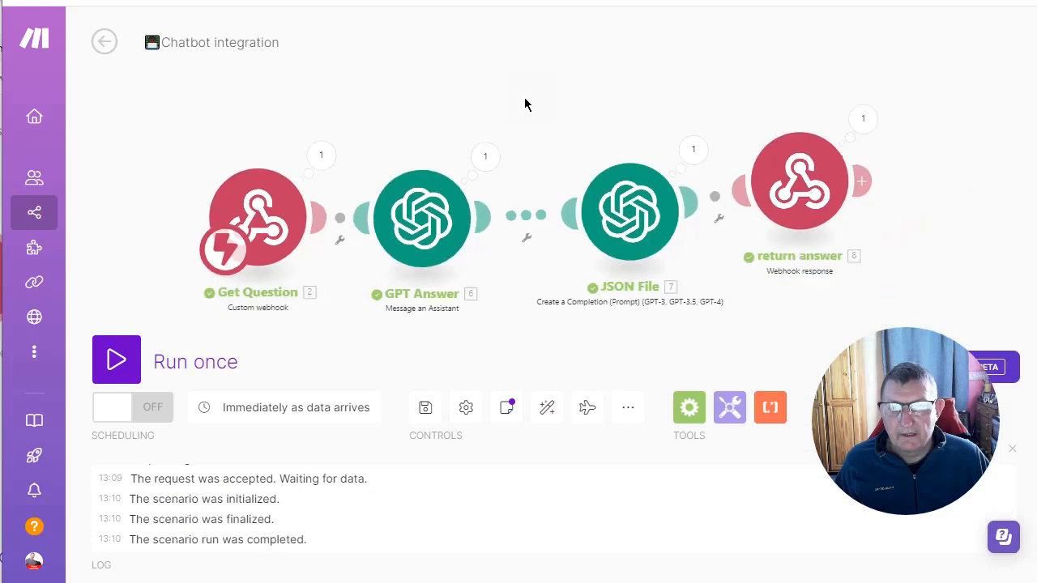
click(536, 413)
drag(401, 271, 317, 121)
drag(676, 259, 447, 268)
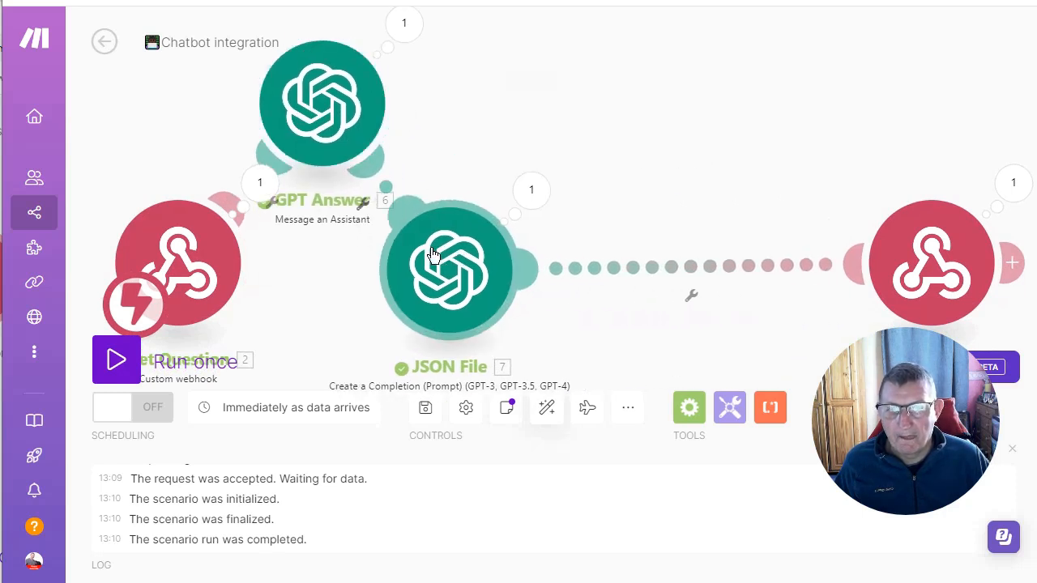
drag(912, 253, 543, 107)
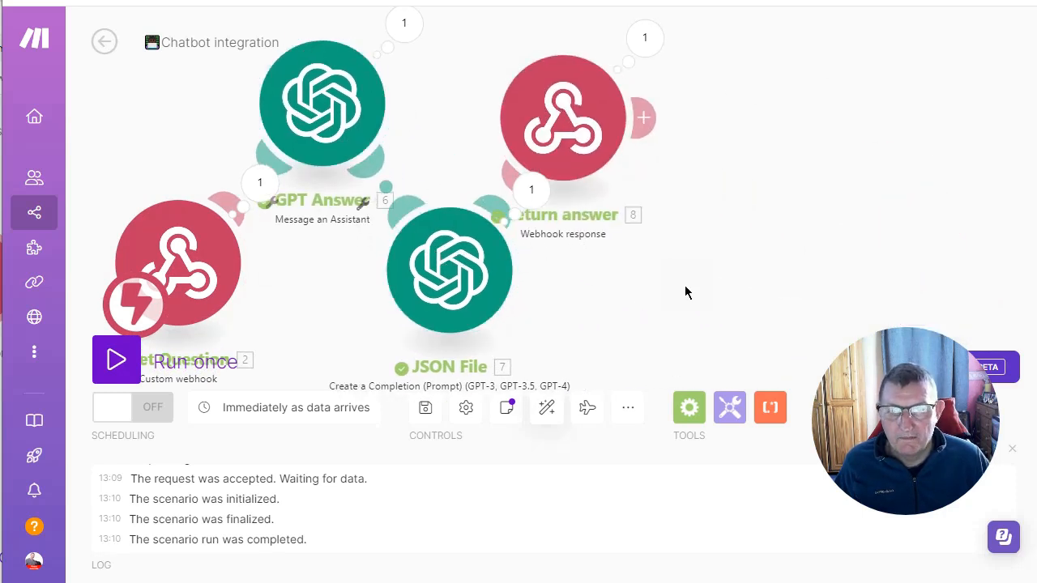
drag(657, 281, 611, 258)
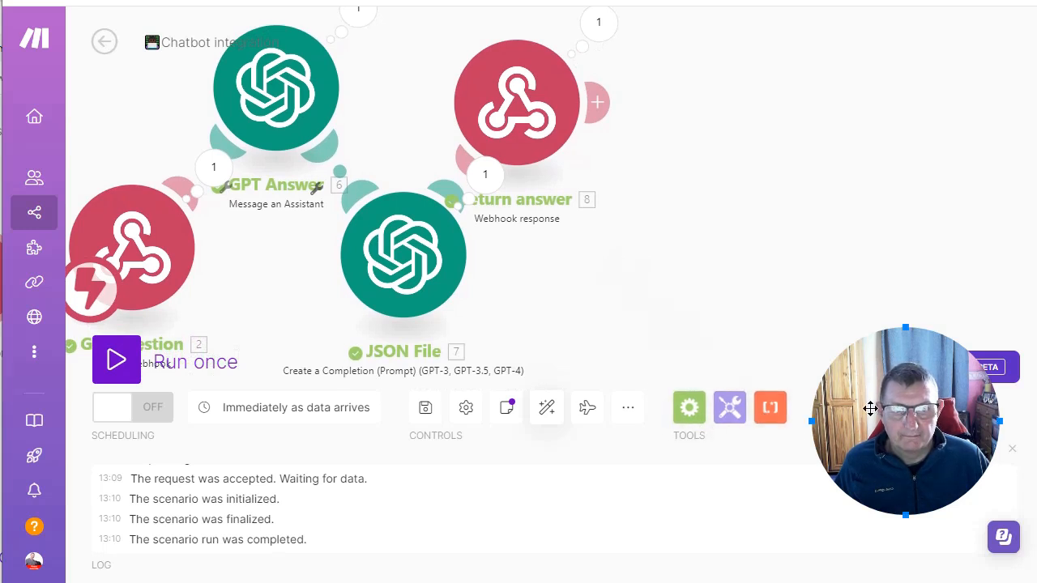
- Add an Airtable "Create a Record" module after the return answer module
click(946, 409)
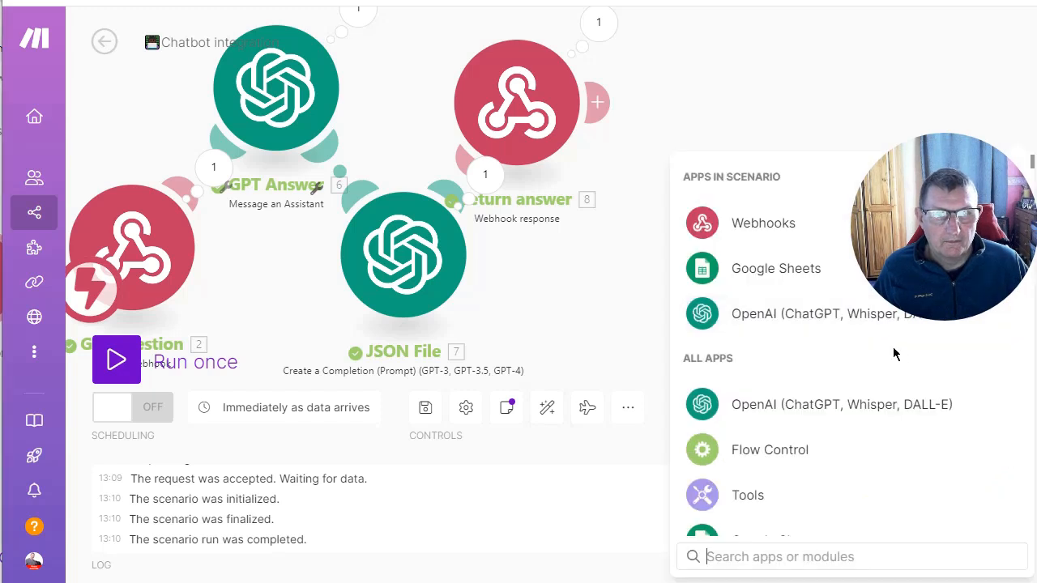
click(752, 556)
text(ai)
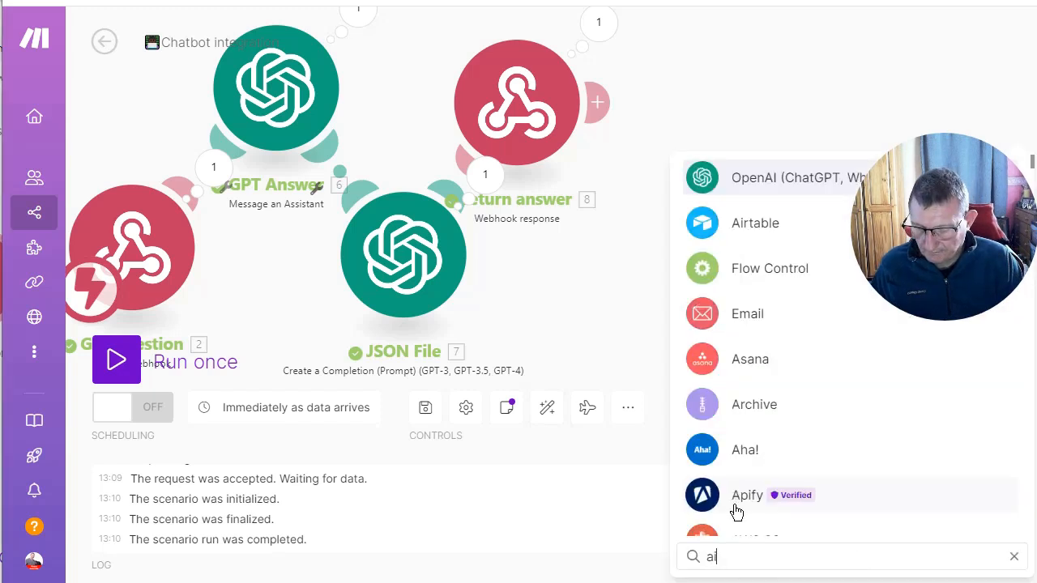
text(rtab)
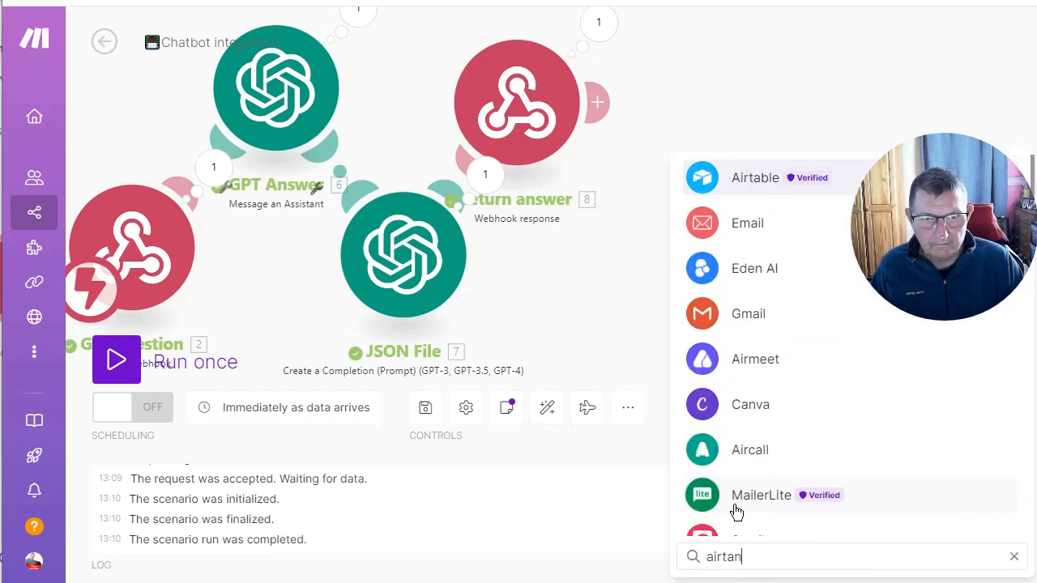
click(747, 178)
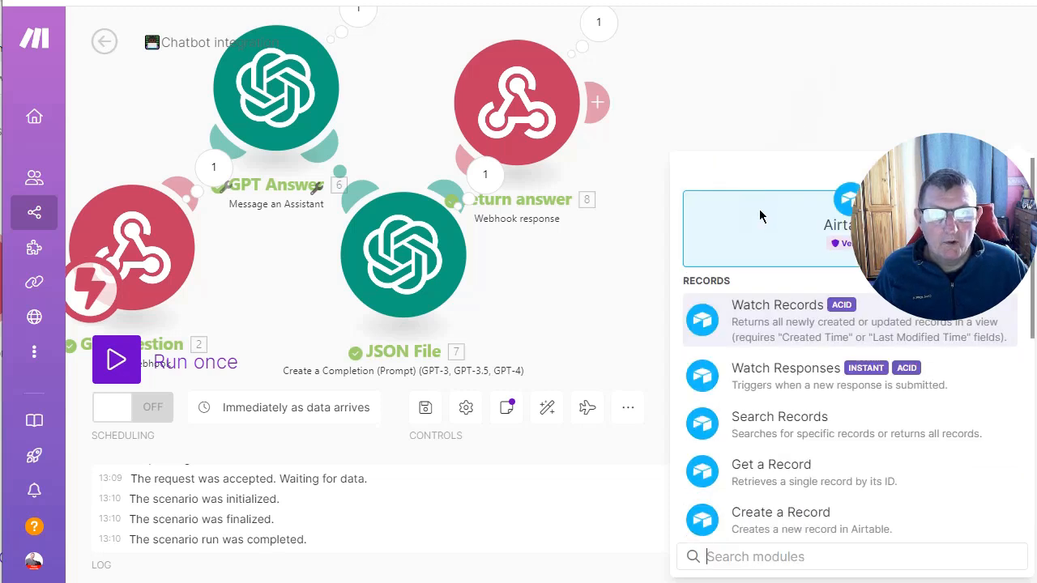
scroll(776, 338, down, 3)
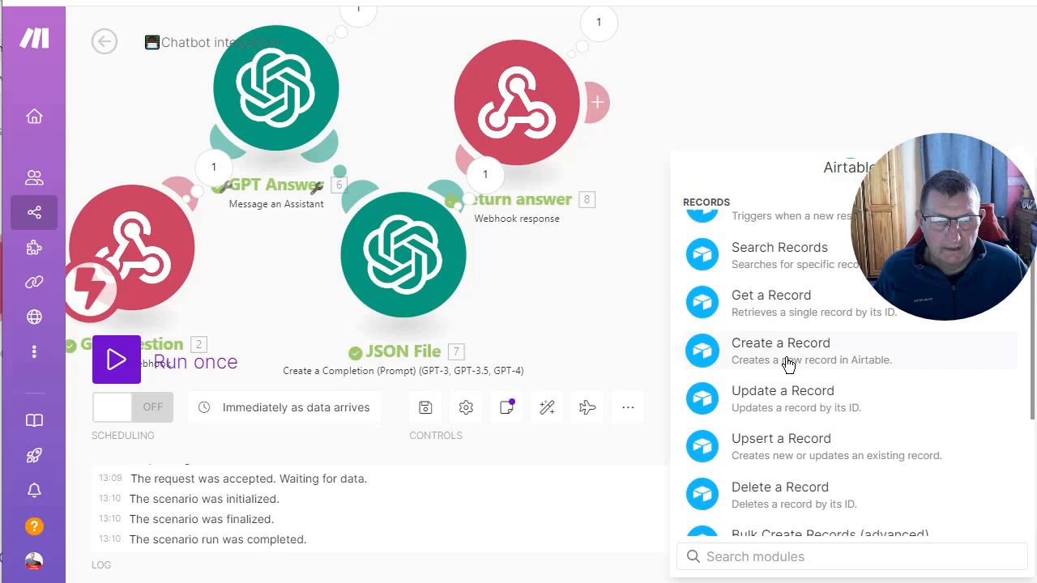
click(789, 362)
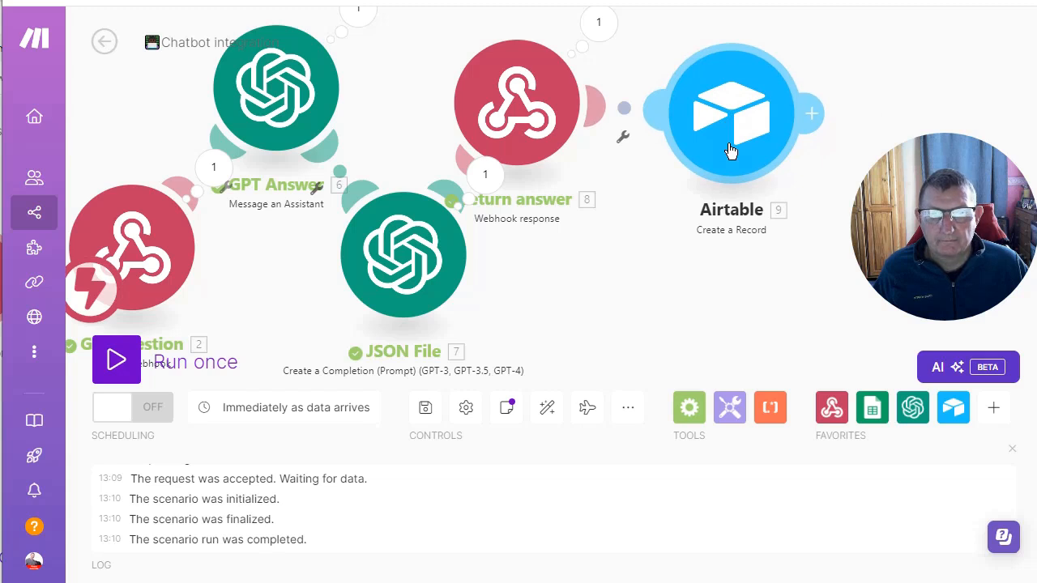
- Set the Airtable module's base to "Chat Bot questions" and its table to "Q&A"
click(730, 151)
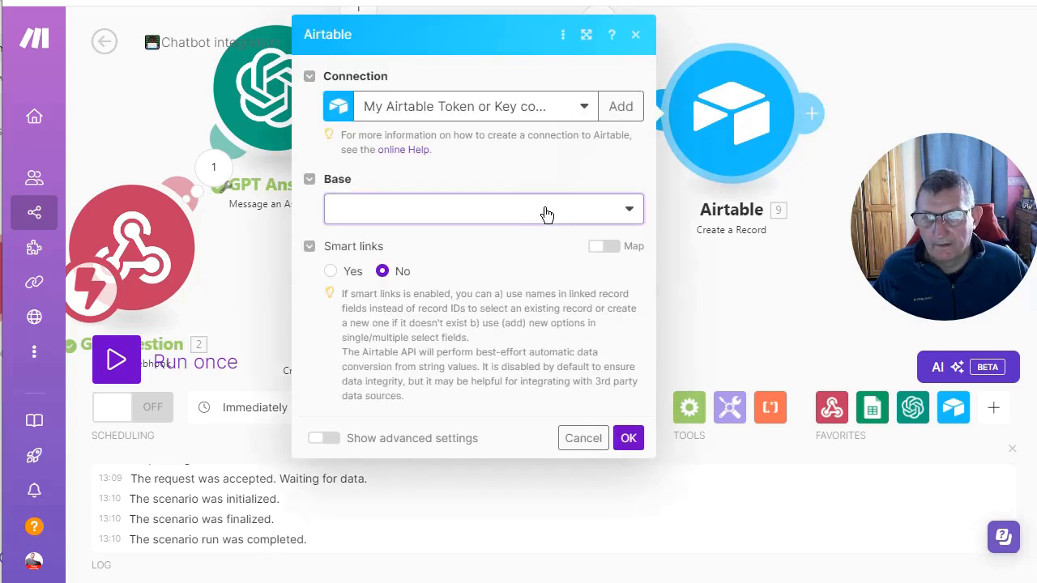
click(547, 213)
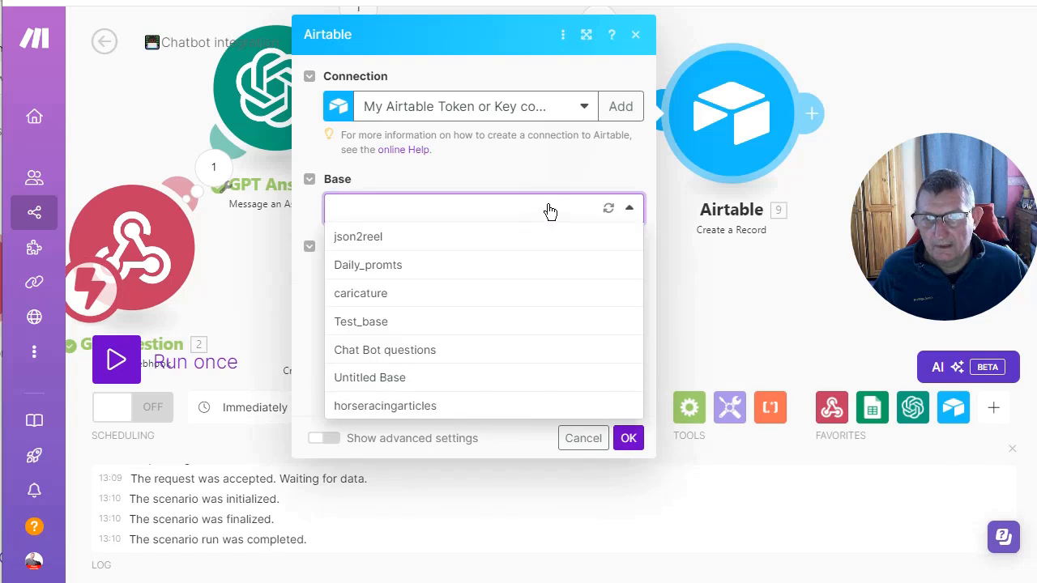
click(448, 357)
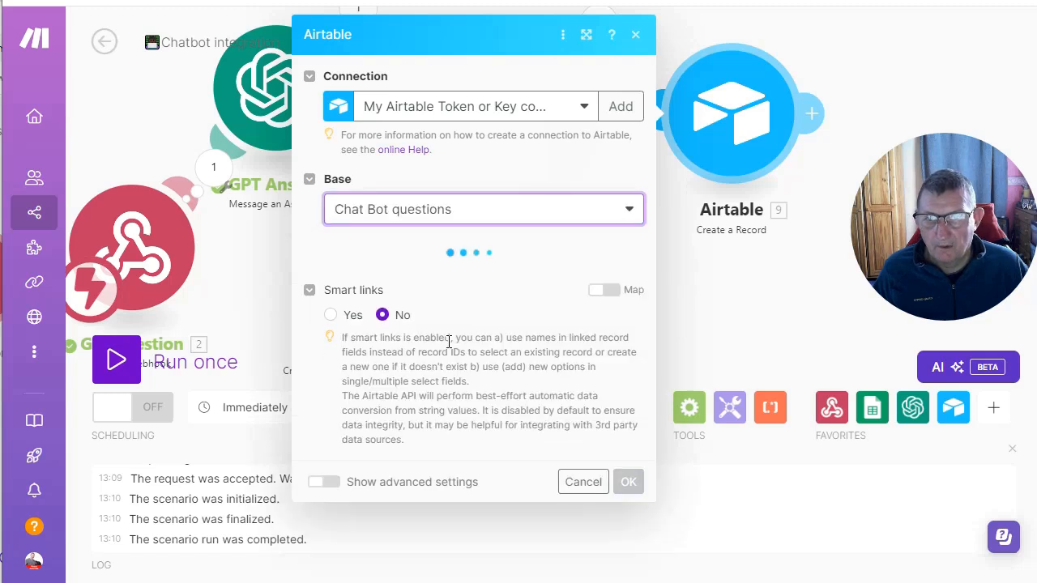
click(476, 288)
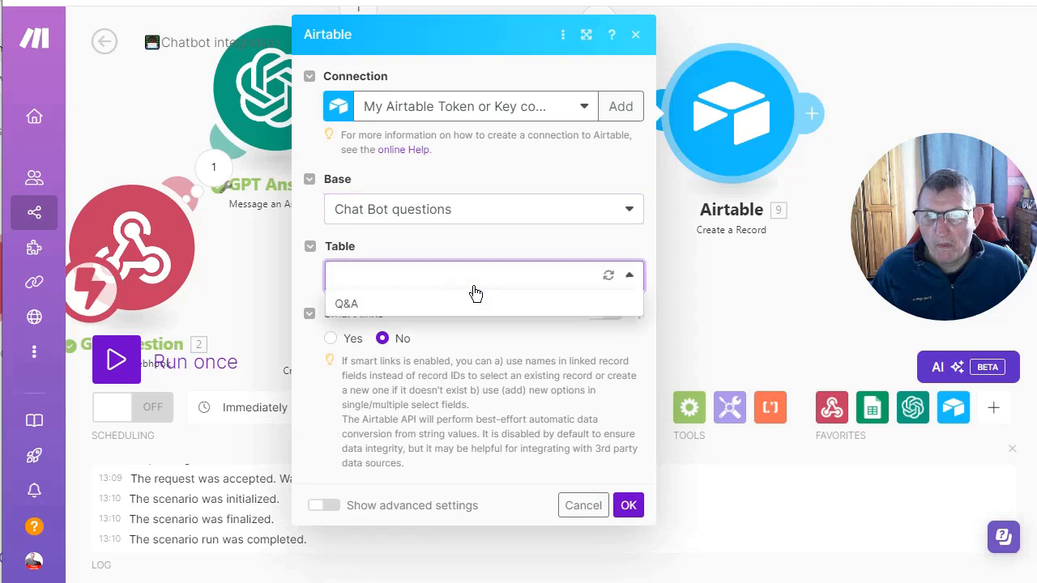
click(447, 306)
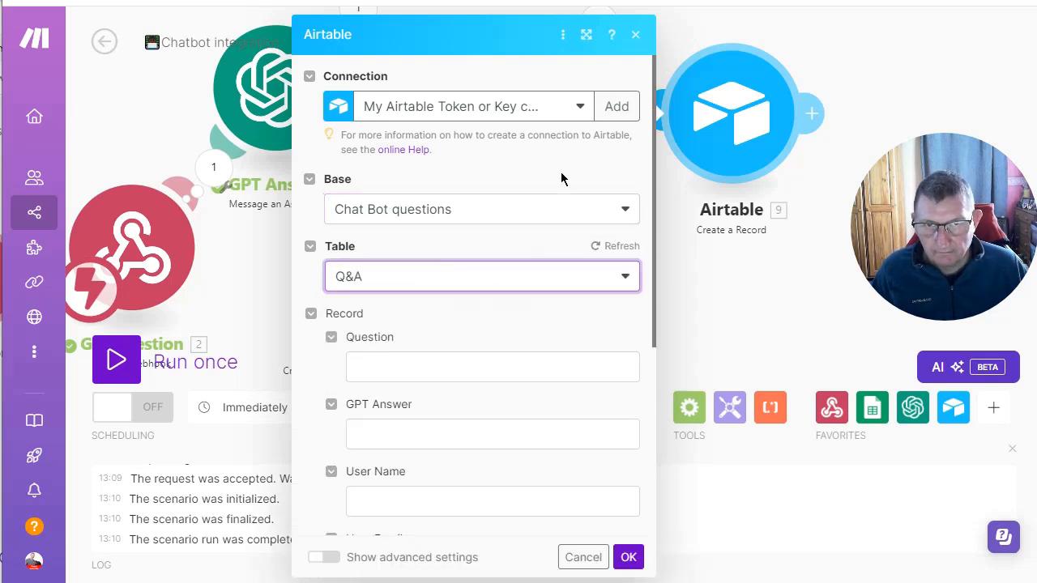
- Map Question to the webhook's question and GPT Answer to the assistant's Result, leave User Name empty, and save the Airtable module's settings
key(ctrl+a)
click(435, 364)
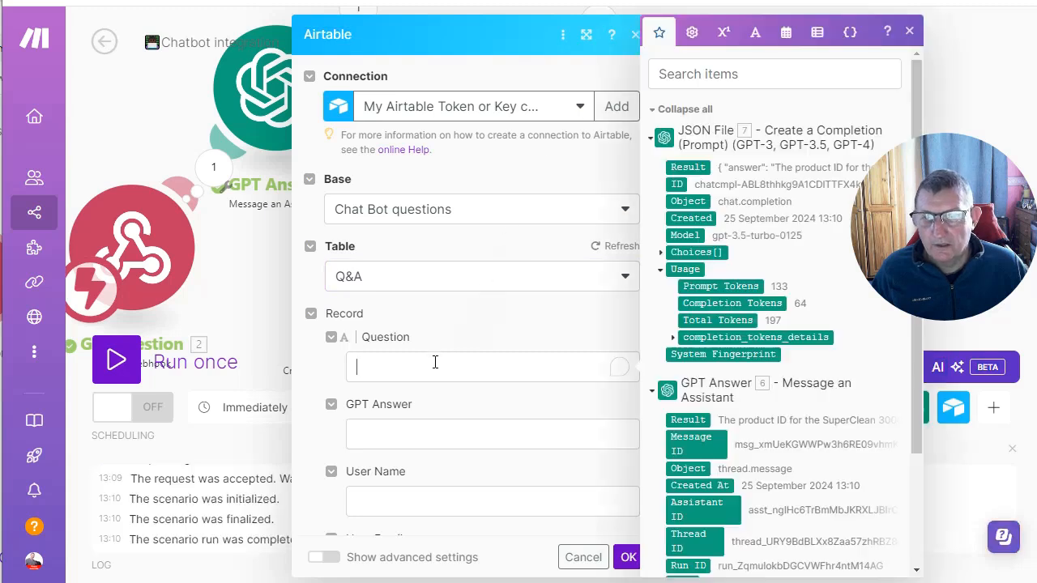
scroll(710, 300, down, 3)
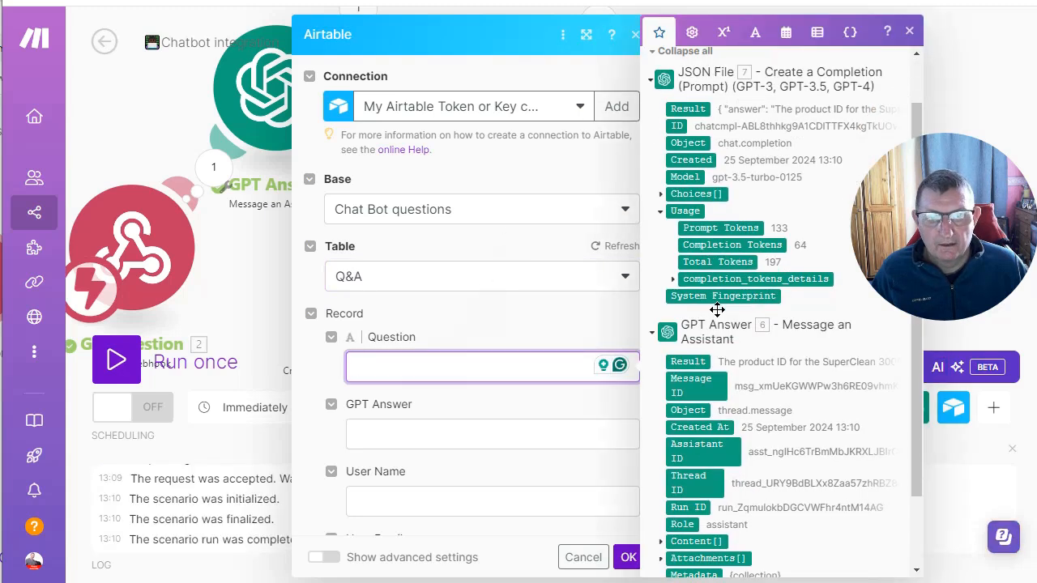
click(693, 539)
click(409, 435)
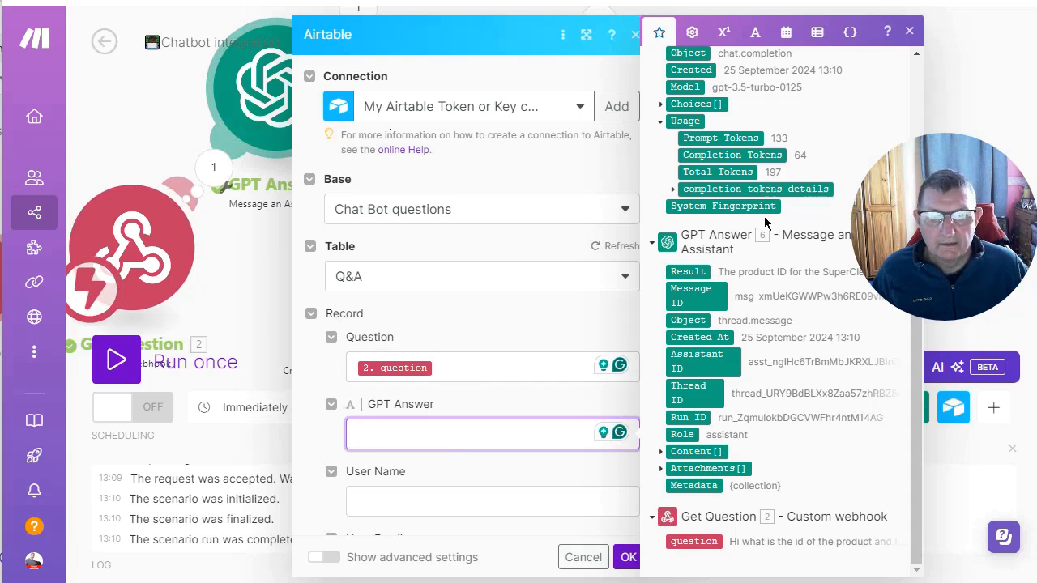
click(698, 271)
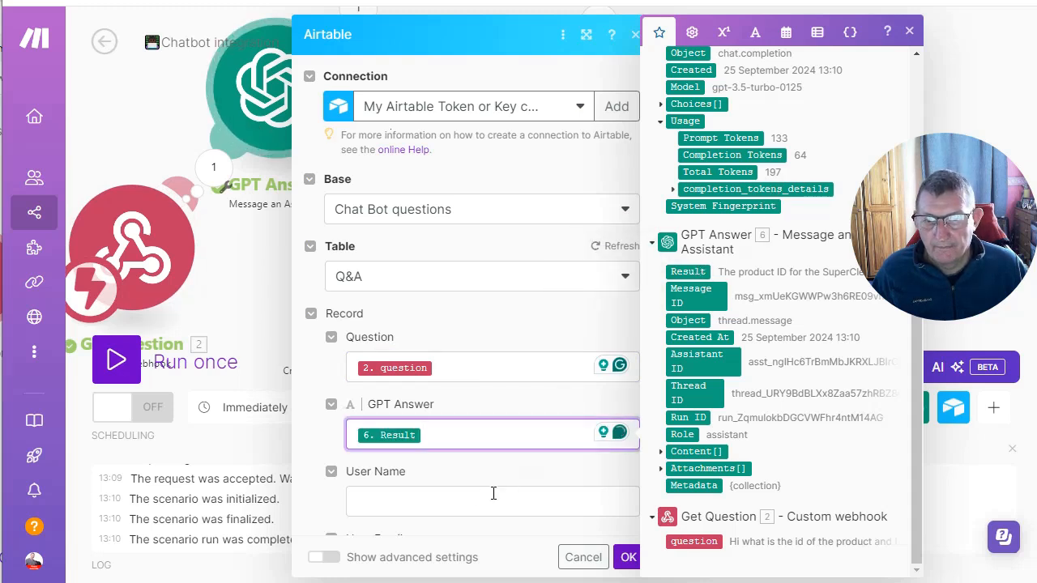
click(466, 502)
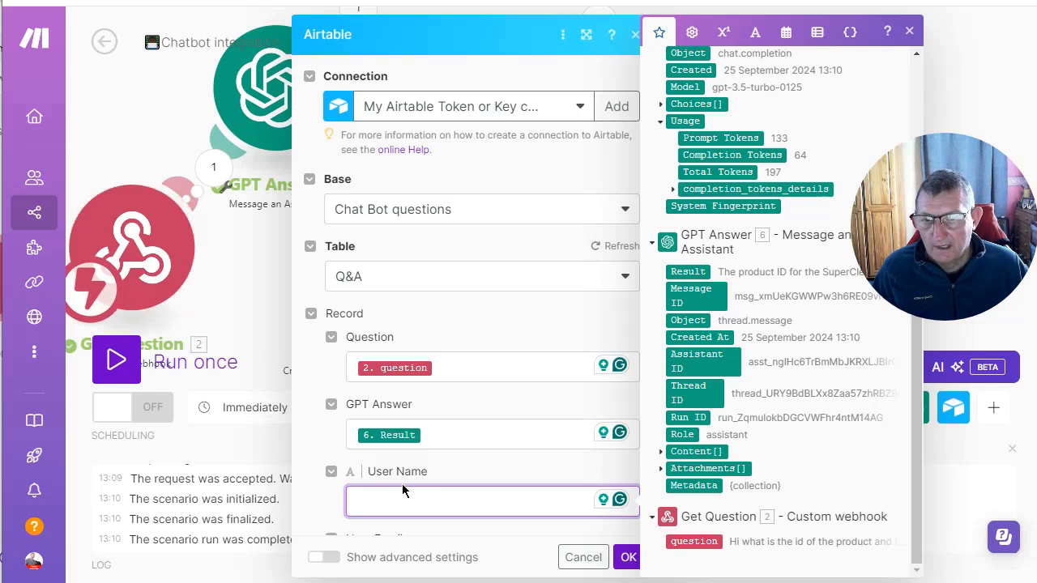
click(627, 559)
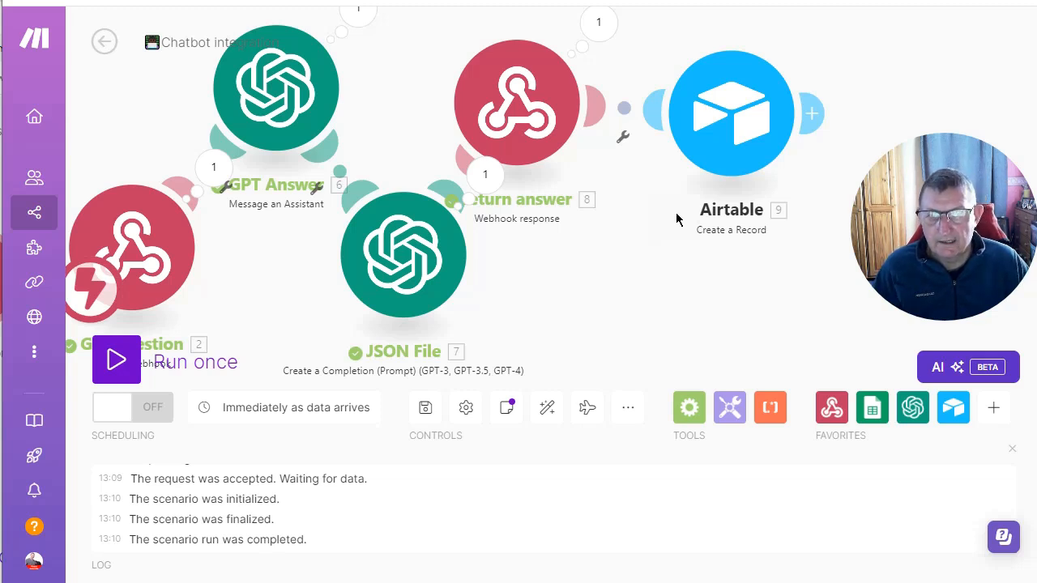
- Rename the Airtable "Create a Record" module as "Save Q&A"
right_click(732, 215)
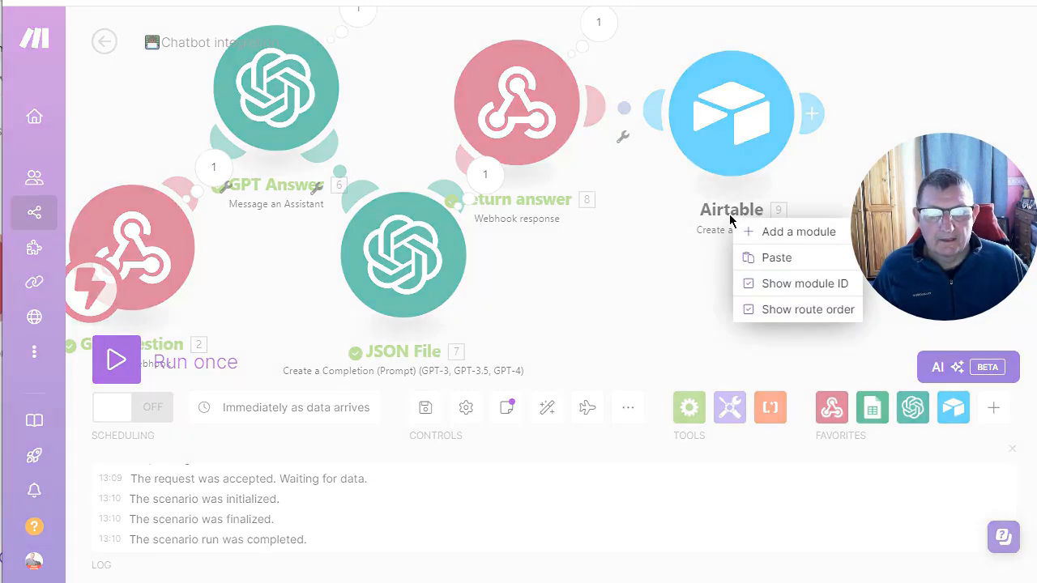
right_click(734, 144)
key(Escape)
right_click(732, 143)
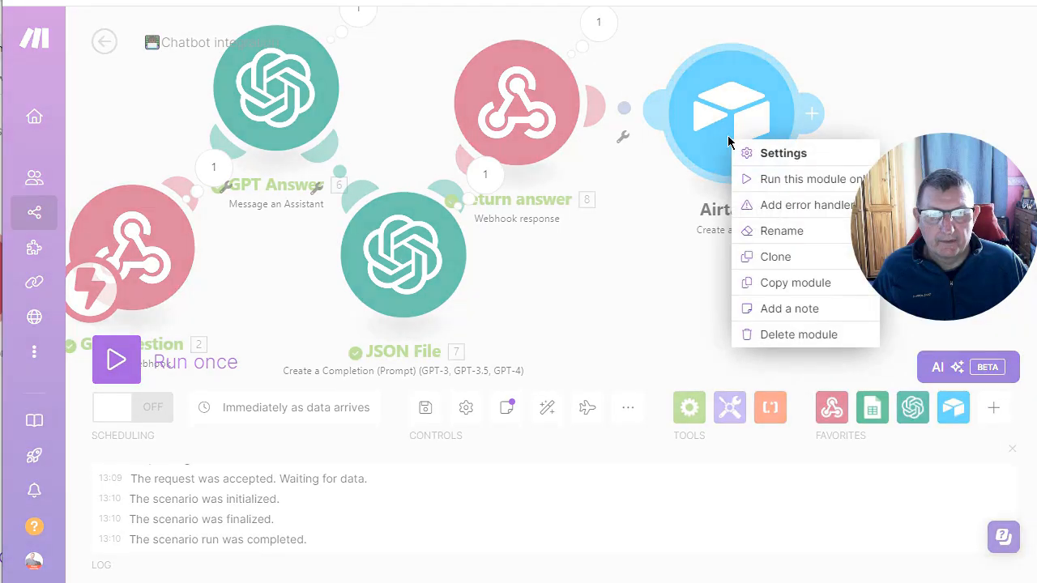
click(766, 229)
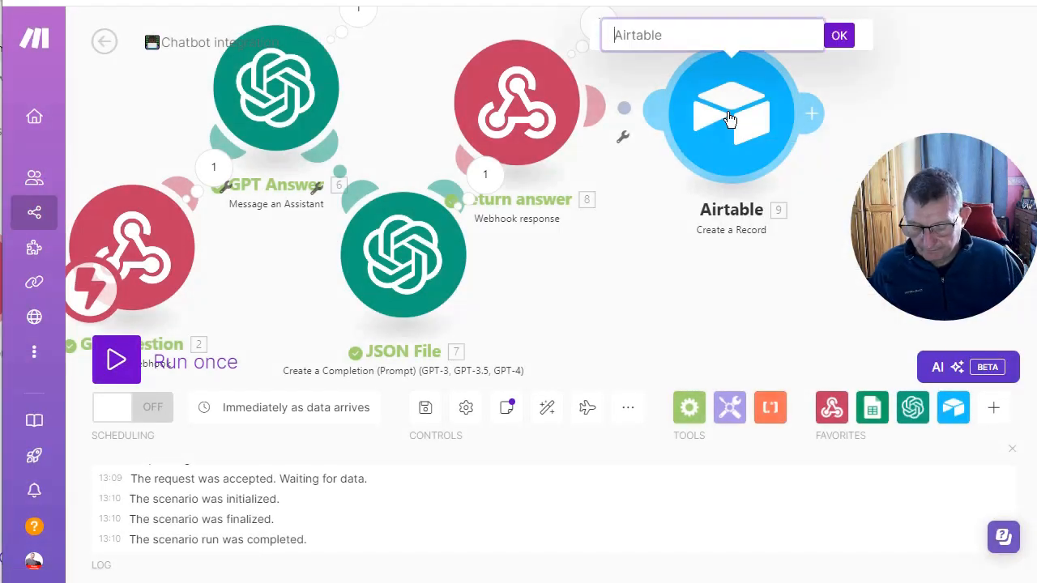
text(Save)
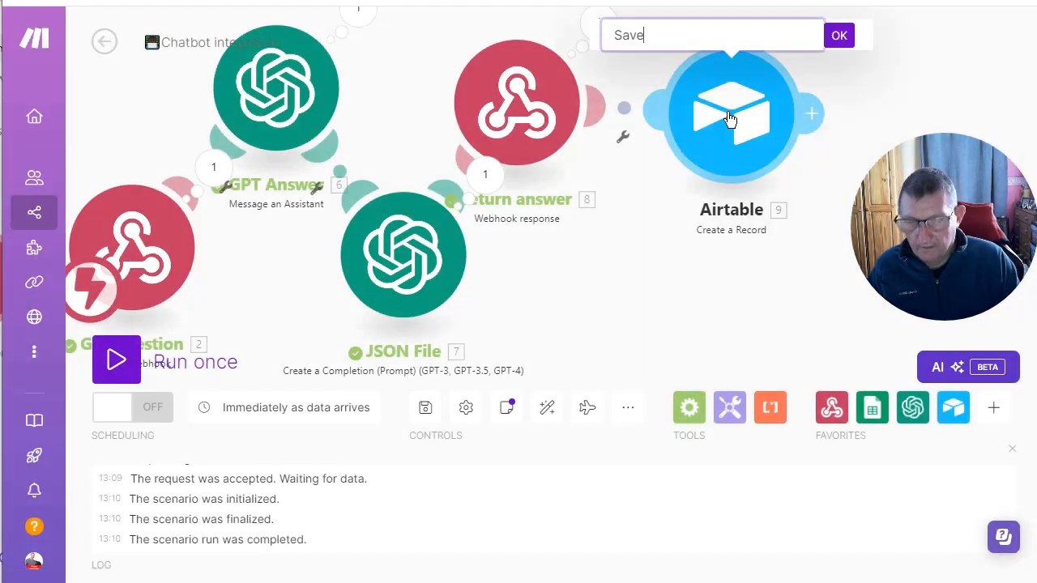
text( W)
key(BackSpace)
text(Q&A)
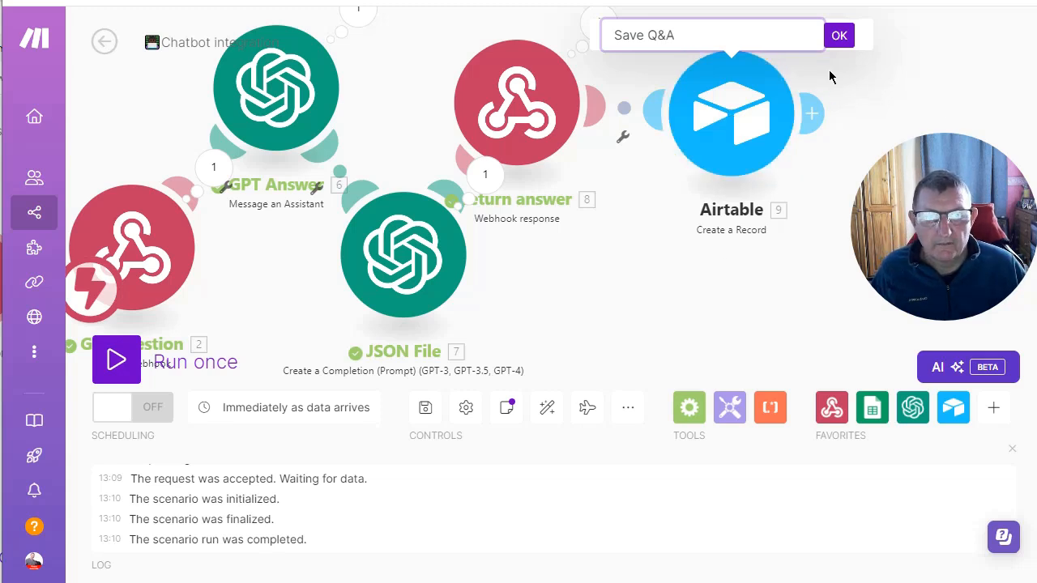
click(839, 37)
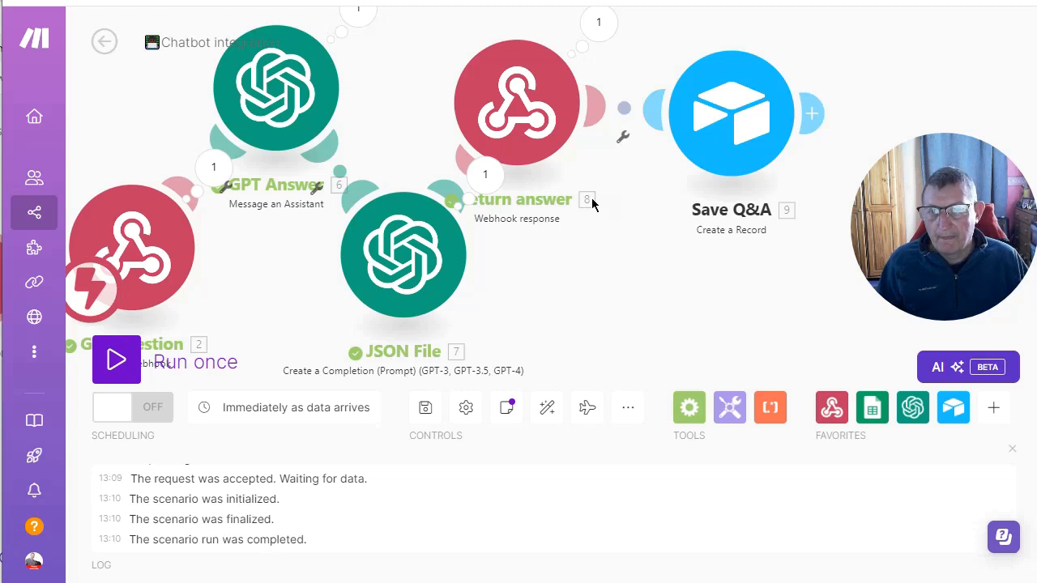
scroll(611, 264, down, 1)
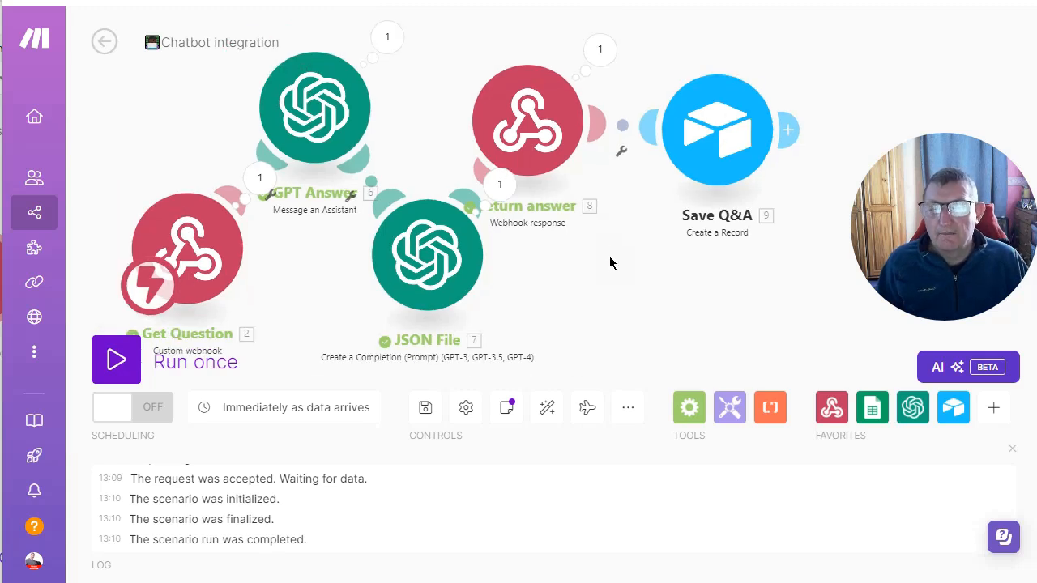